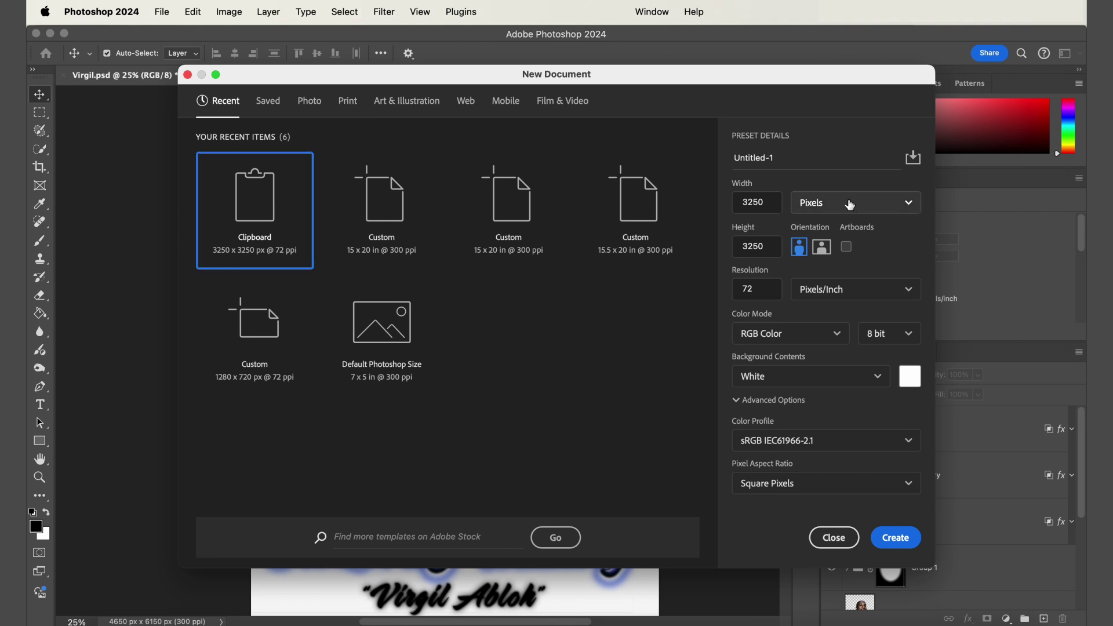
- Create a new document 15 inches wide and 20 inches high at 300 pixels/inch, in RGB with a white background
left_click(849, 203)
left_click(840, 252)
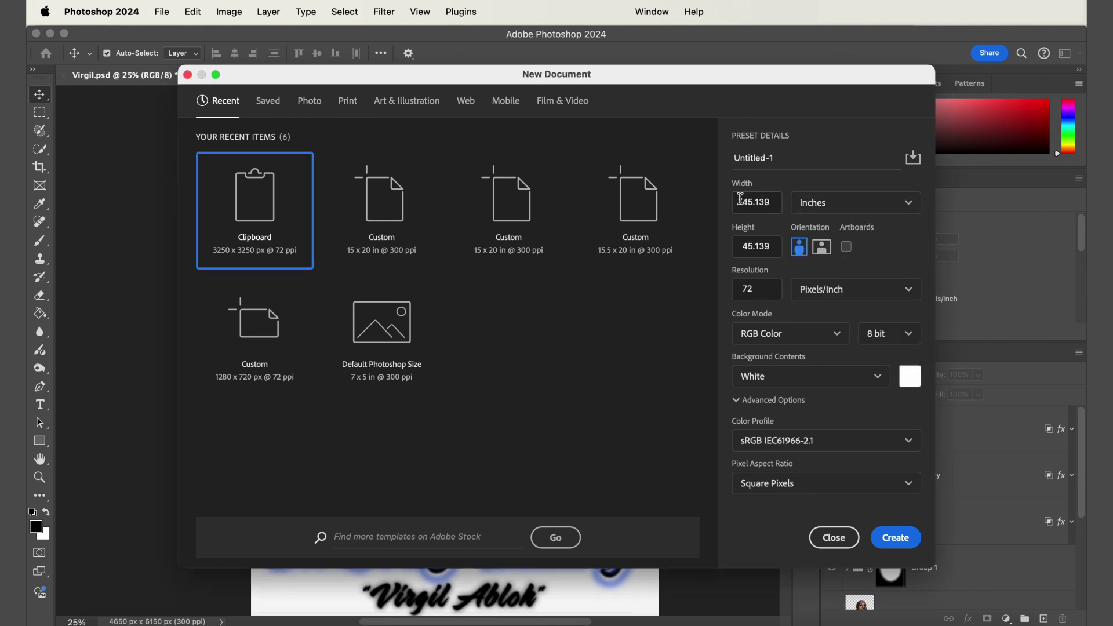
left_click_drag(739, 201, 769, 202)
type("15")
double_click(772, 246)
type("20")
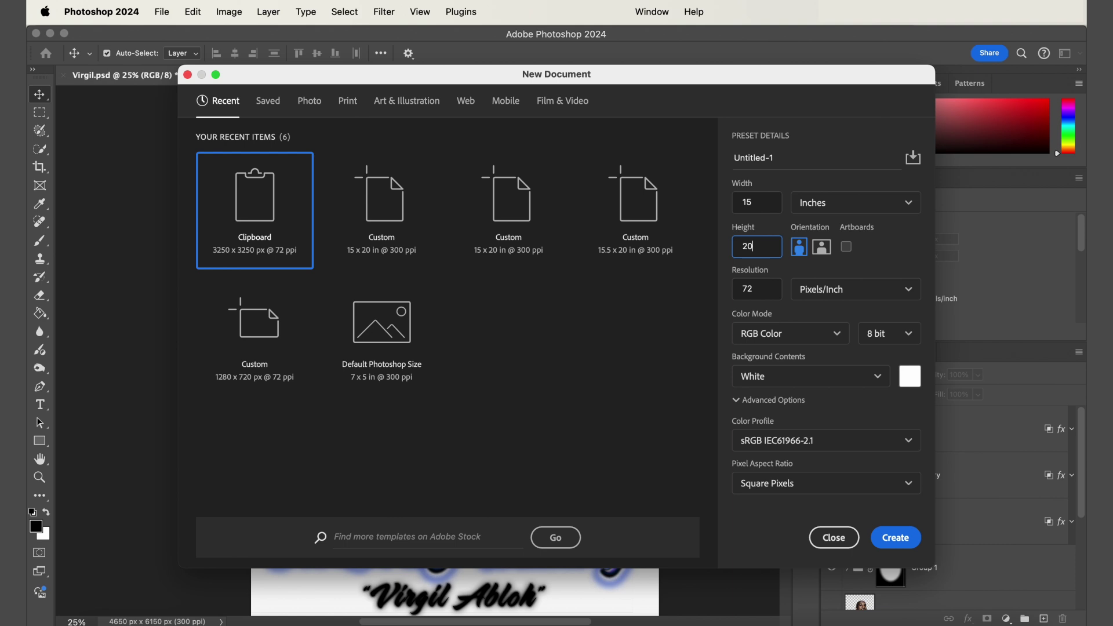
double_click(761, 289)
type("300")
left_click(866, 400)
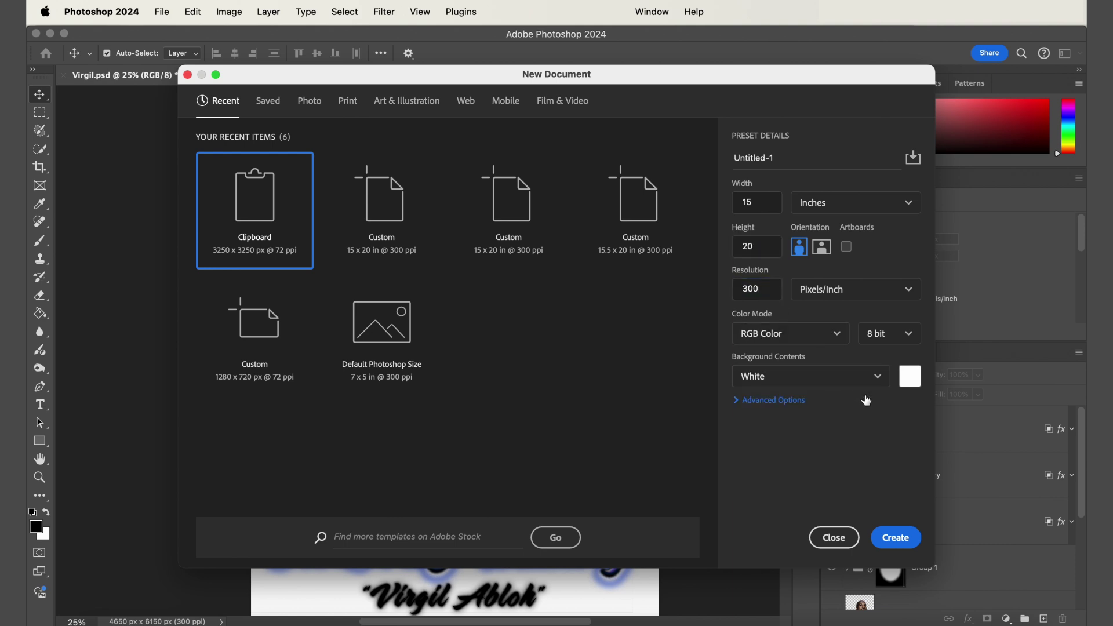
left_click(904, 538)
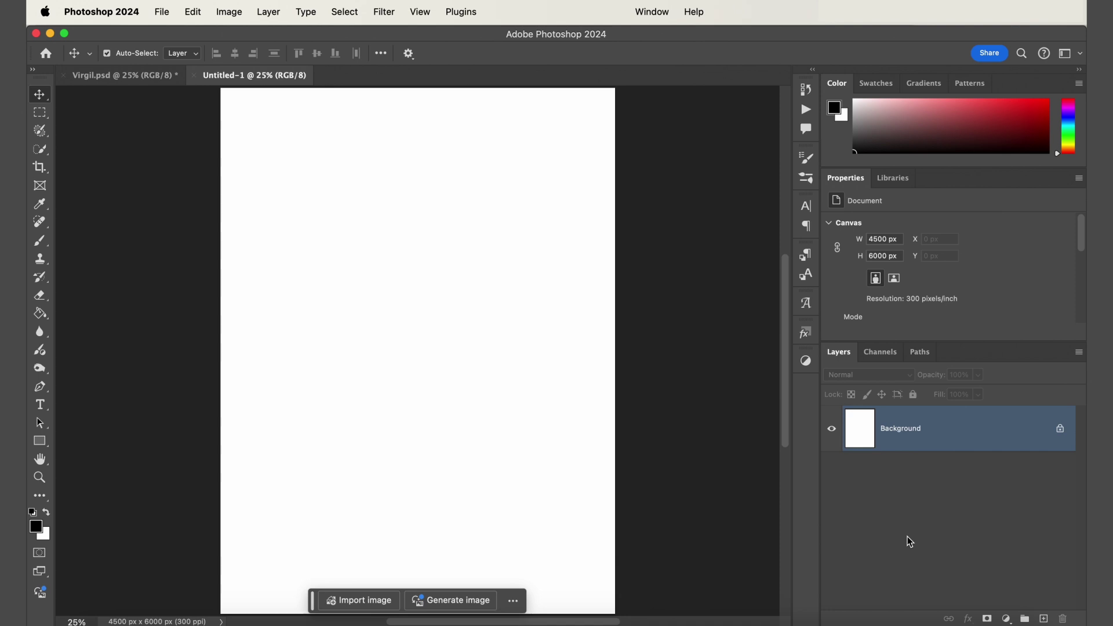
- Paste the copied portrait photo, copy its automatically selected subject onto a new layer, and hide the original photo layer
key("super+v")
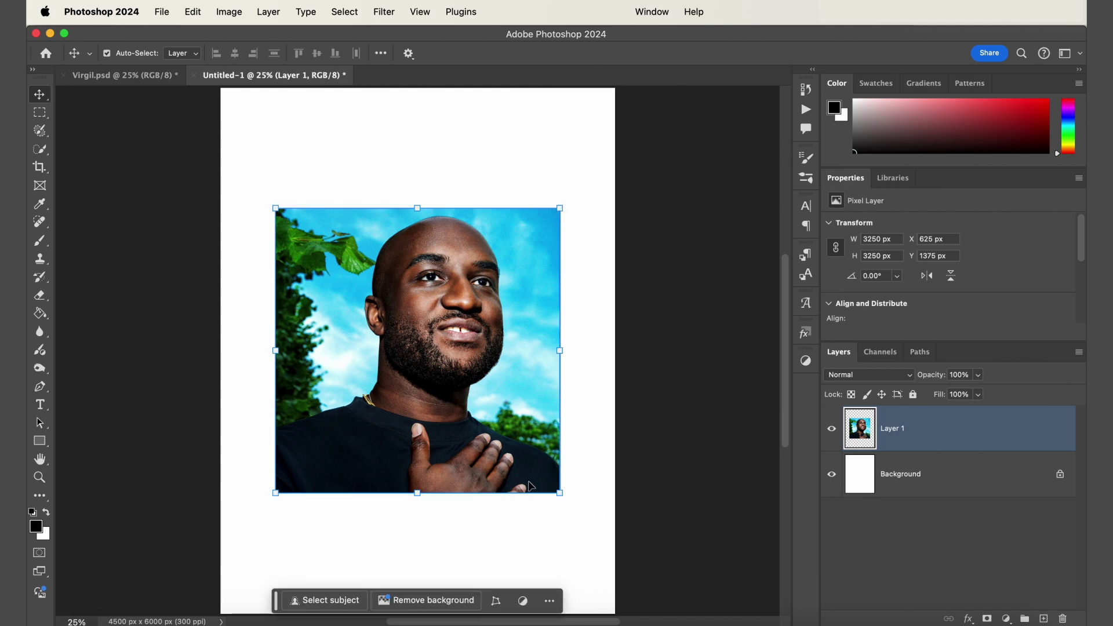
key("super+plus")
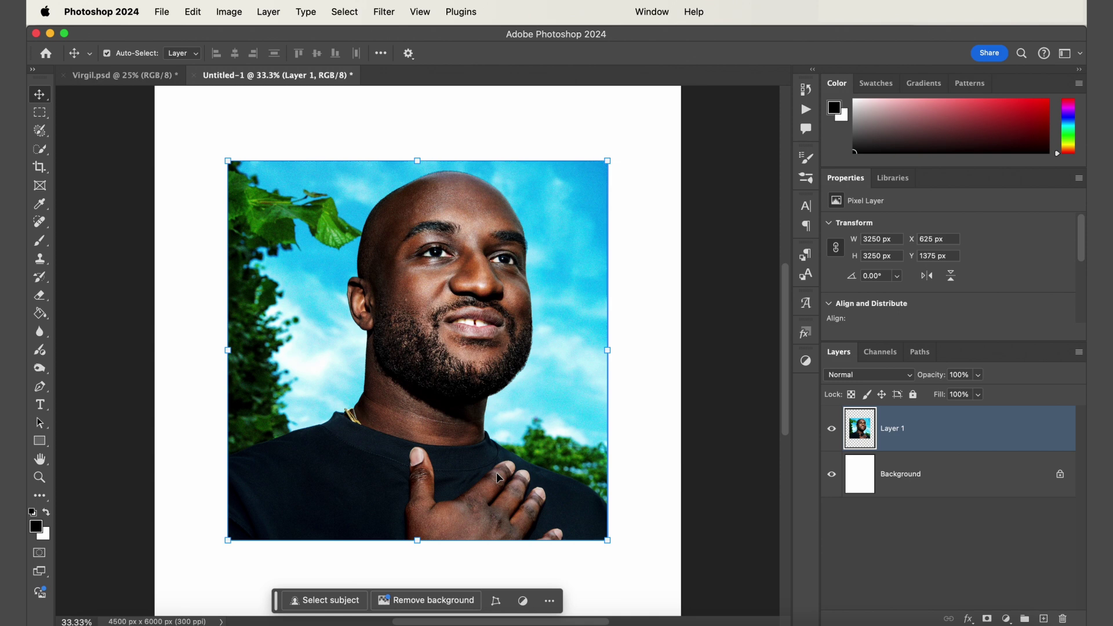
left_click(345, 601)
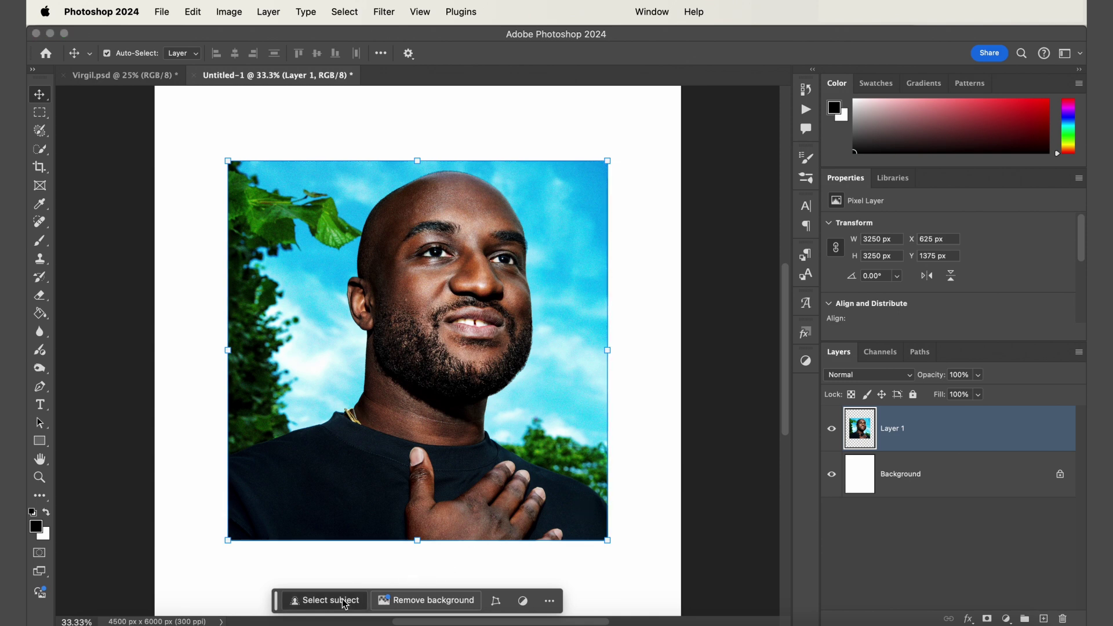
key("super")
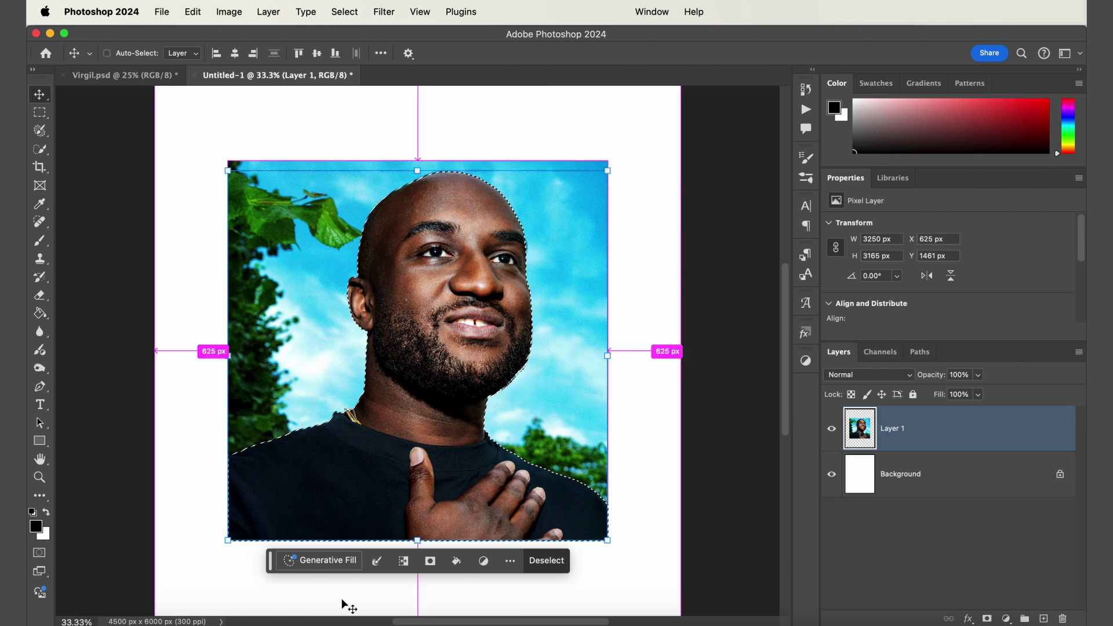
key("super+j")
left_click(831, 474)
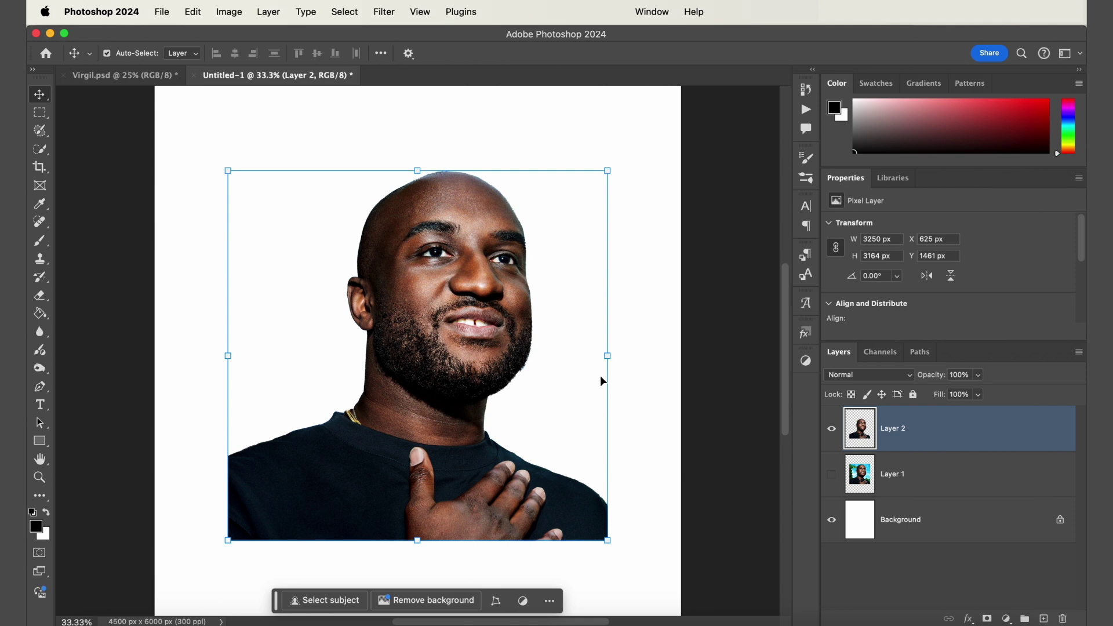
- Run the Airbrush - 2 (Full Color) action from Studio Won - Airbrush Action Pack Vol 1 on the cut-out portrait layer
left_click(648, 12)
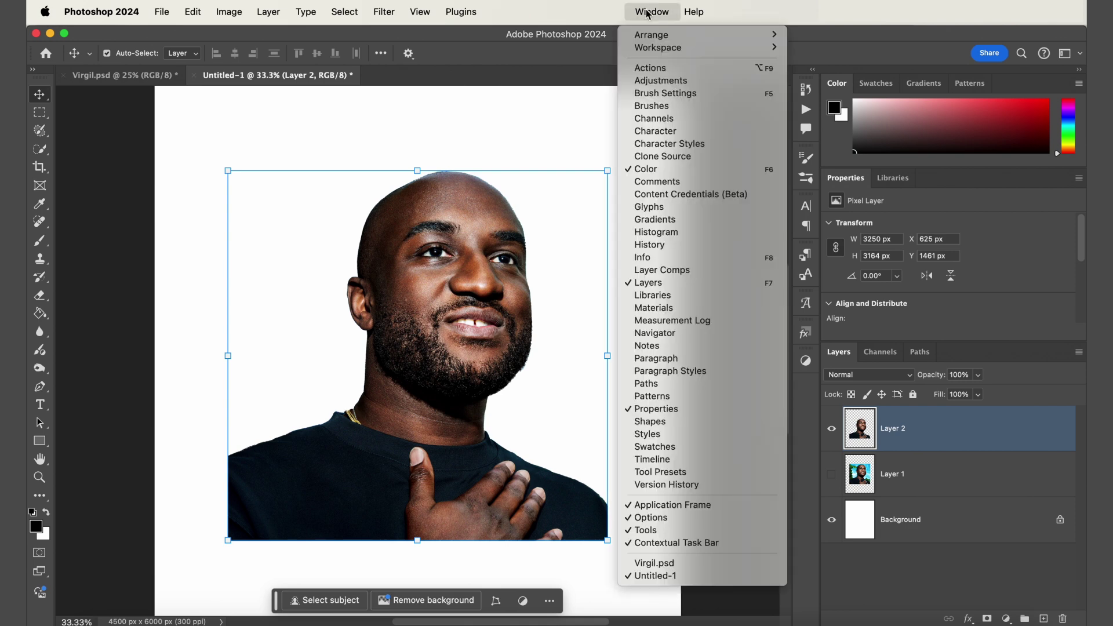
left_click(655, 68)
left_click(598, 145)
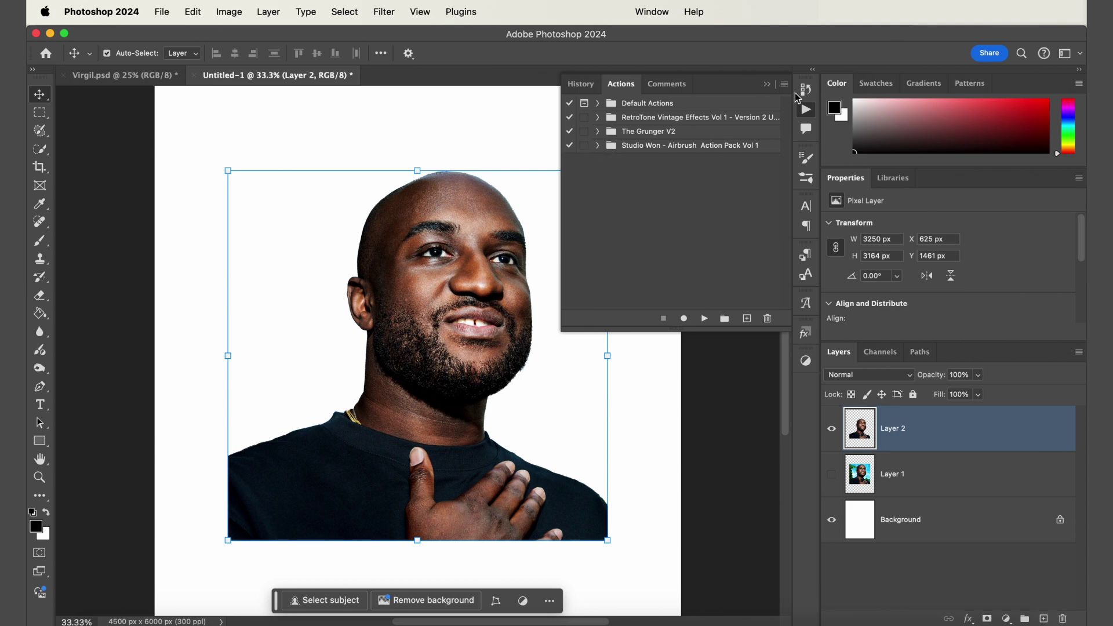
left_click(784, 84)
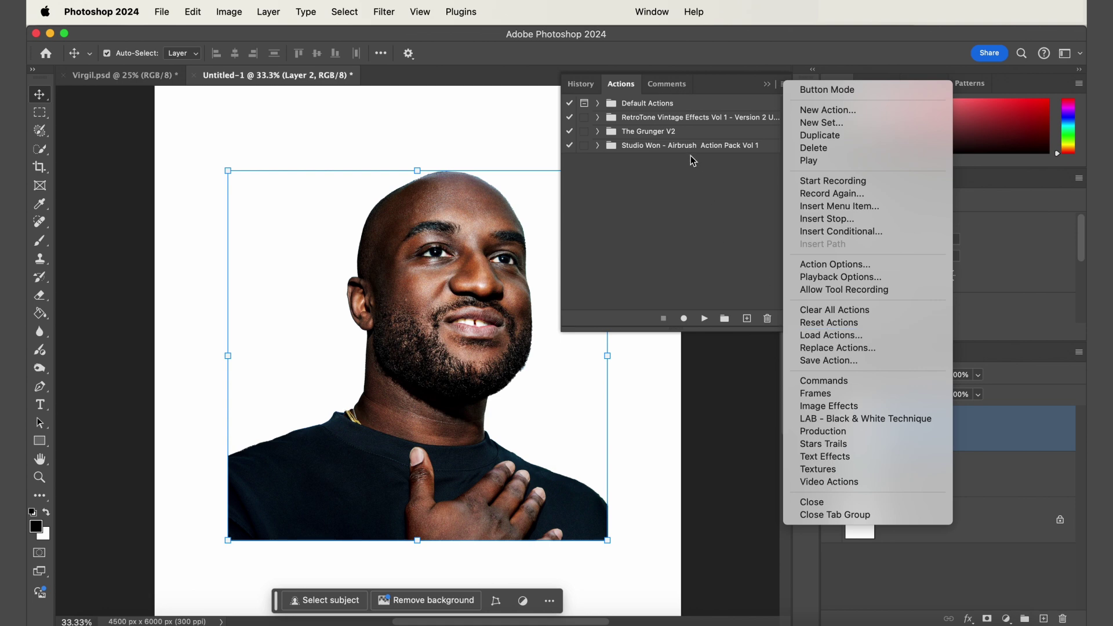
left_click(642, 151)
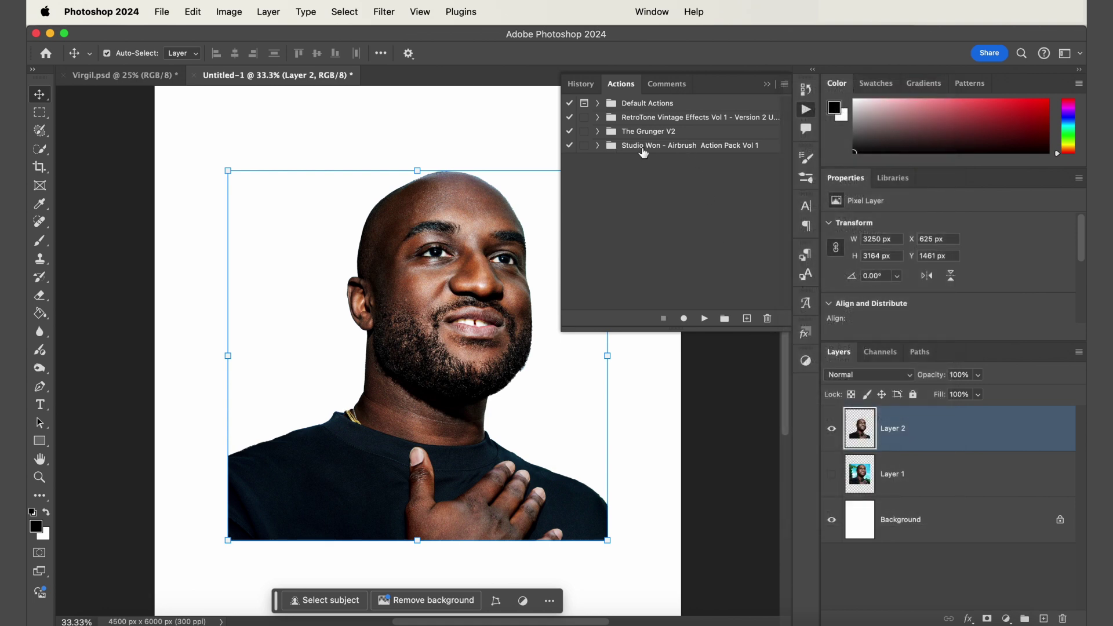
left_click(598, 146)
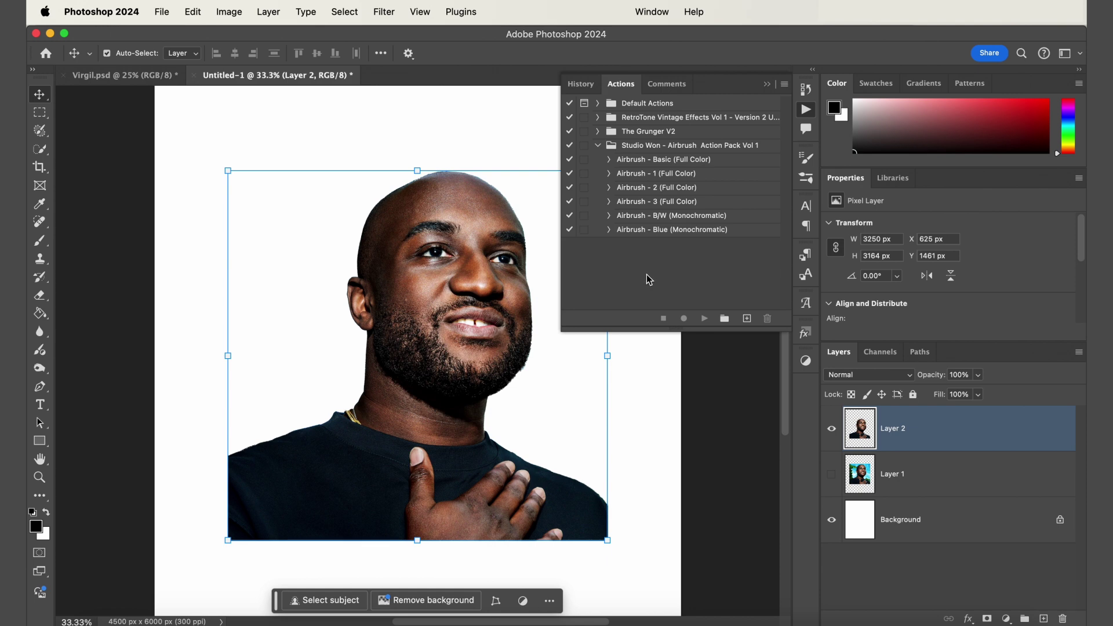
left_click(677, 187)
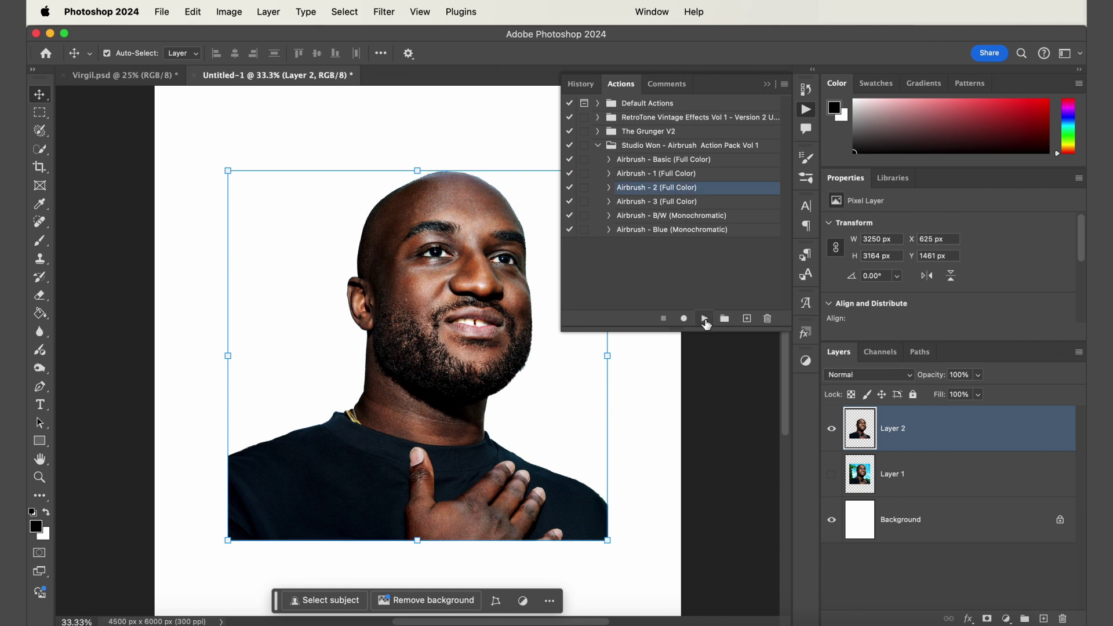
left_click(704, 320)
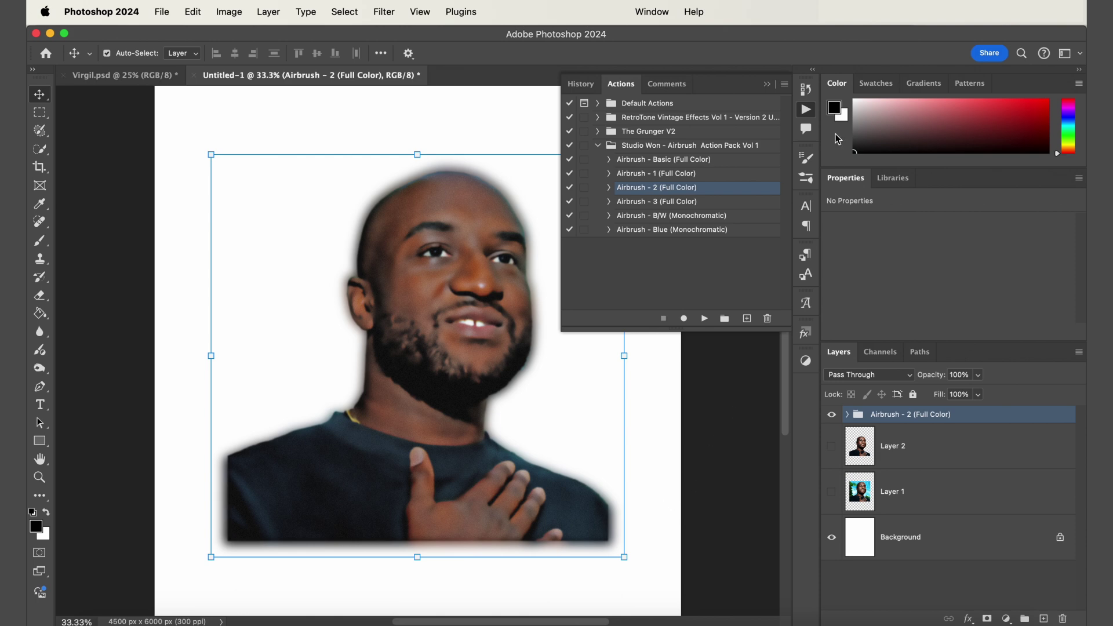
left_click(805, 112)
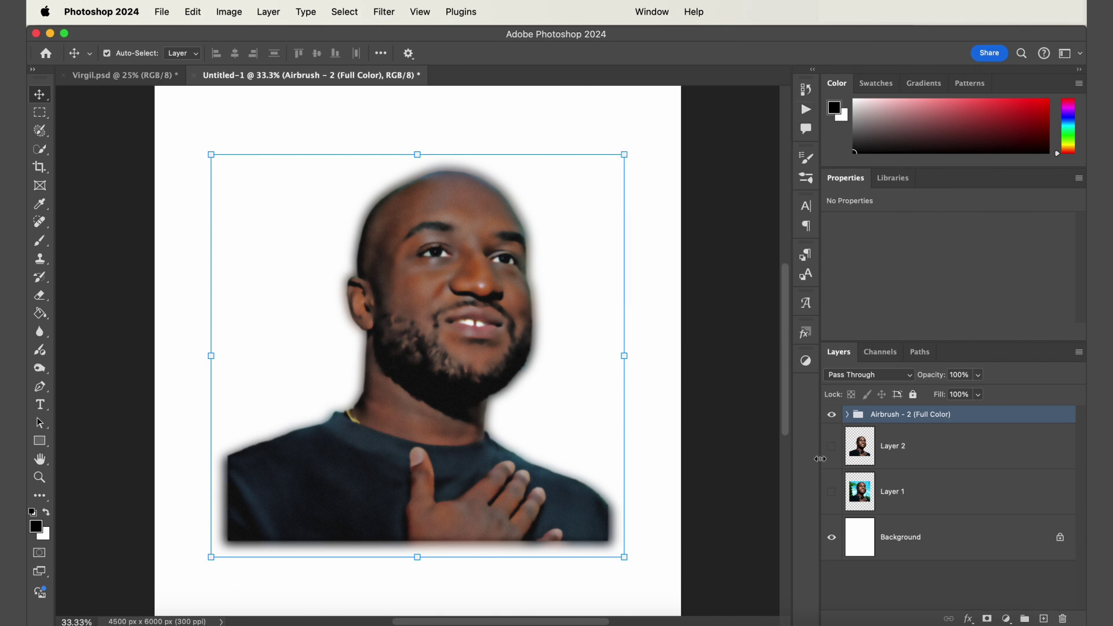
- Set the airbrush group's Levels 1 (Adjust Brightness) input values to 15, 0.94 and 172 to brighten the portrait
left_click(847, 415)
left_click(887, 451)
left_click(902, 491)
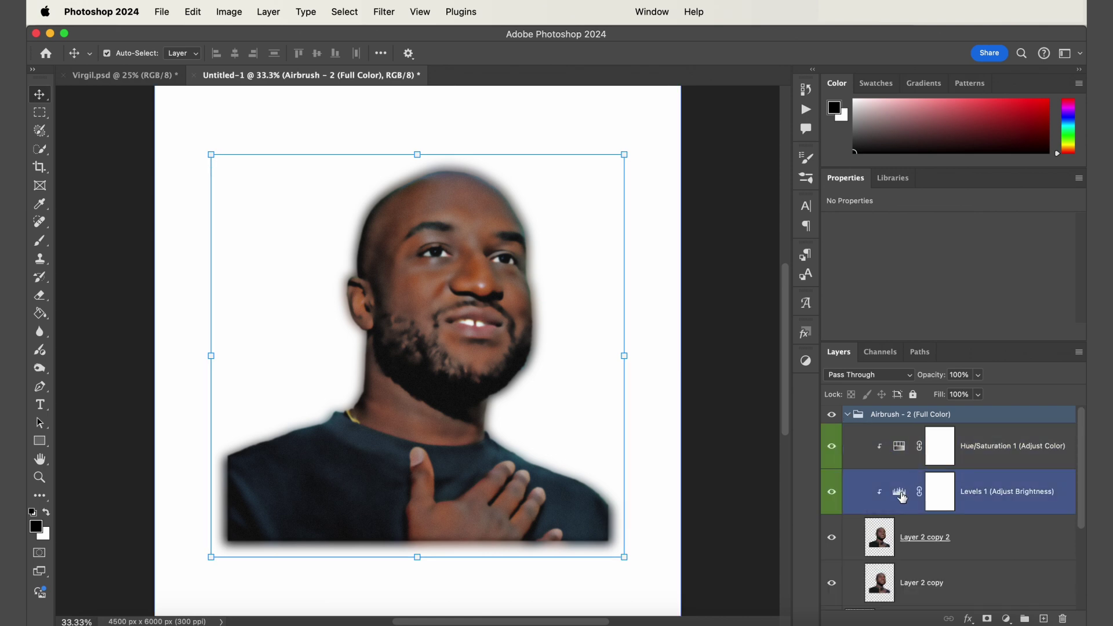
left_click(902, 495)
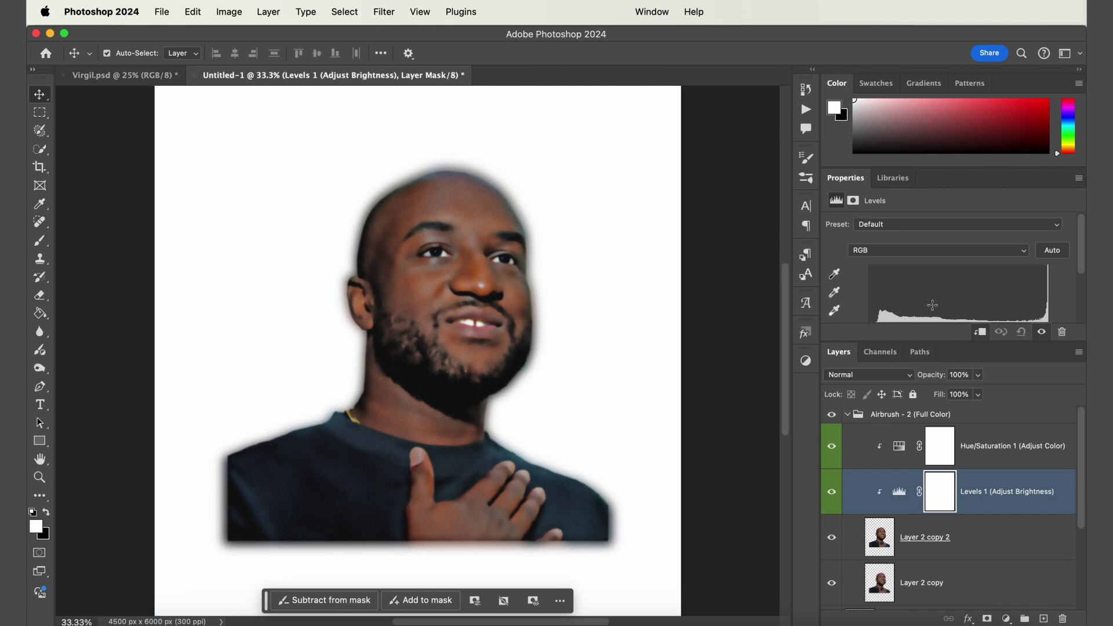
scroll(934, 310, "down", 2)
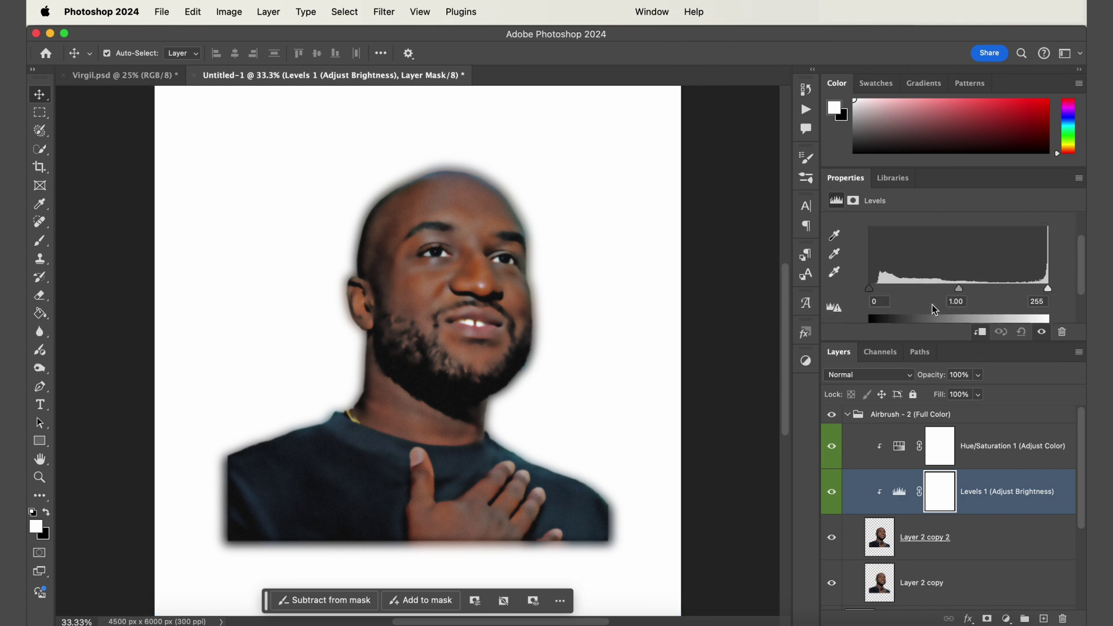
left_click_drag(869, 288, 882, 289)
left_click_drag(1047, 289, 989, 288)
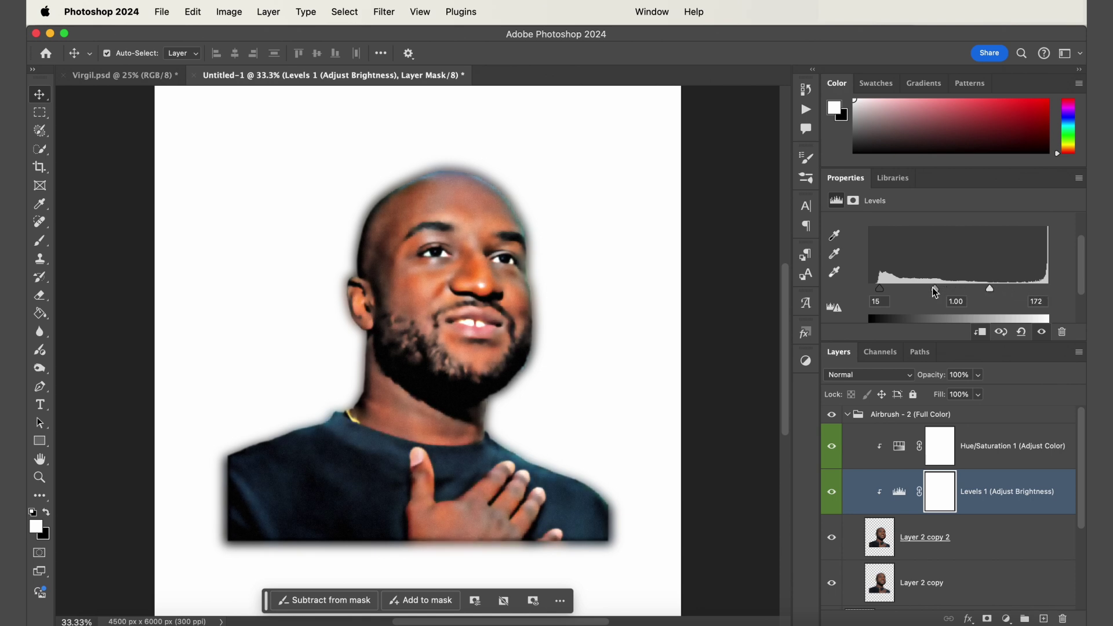
left_click_drag(934, 289, 937, 288)
left_click(856, 415)
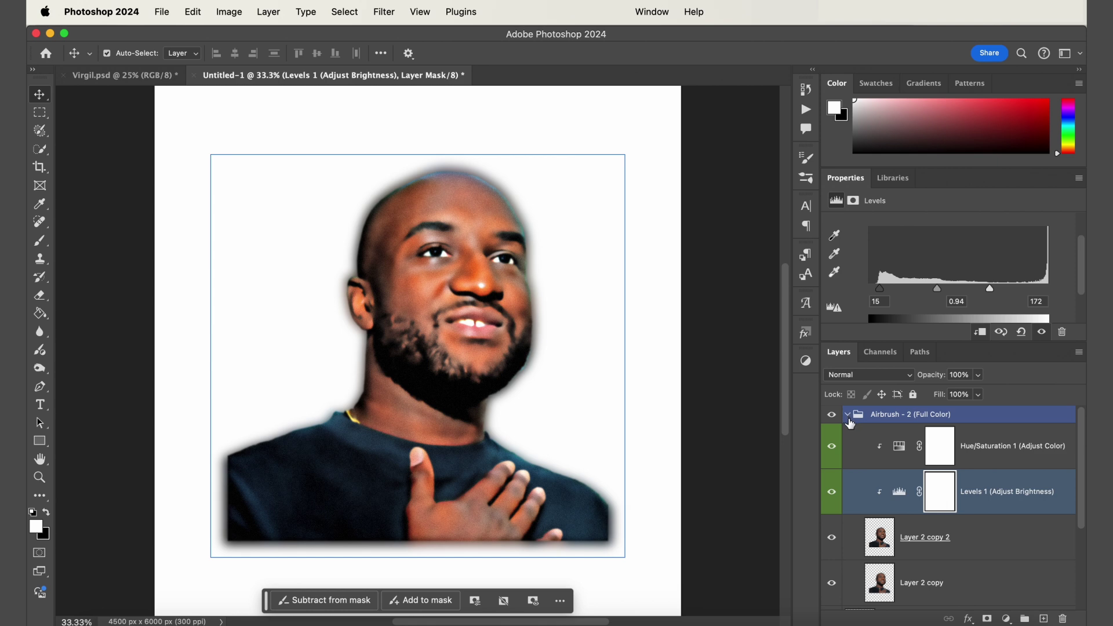
left_click(847, 414)
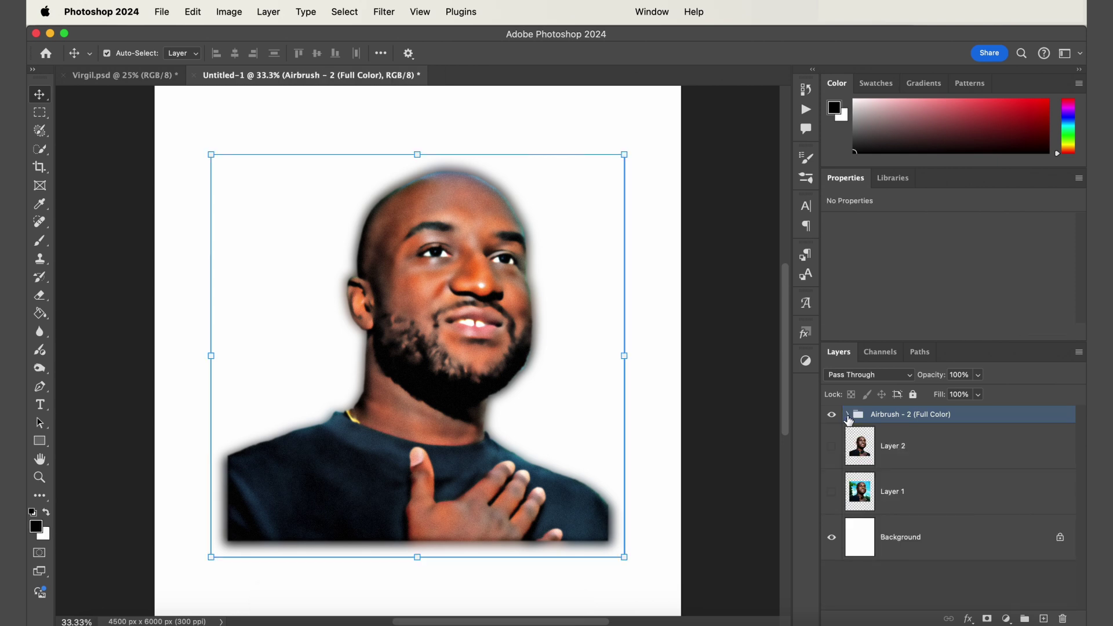
- Add a new layer directly above the Background and fill it with light blue using the Paint Bucket
left_click(909, 541)
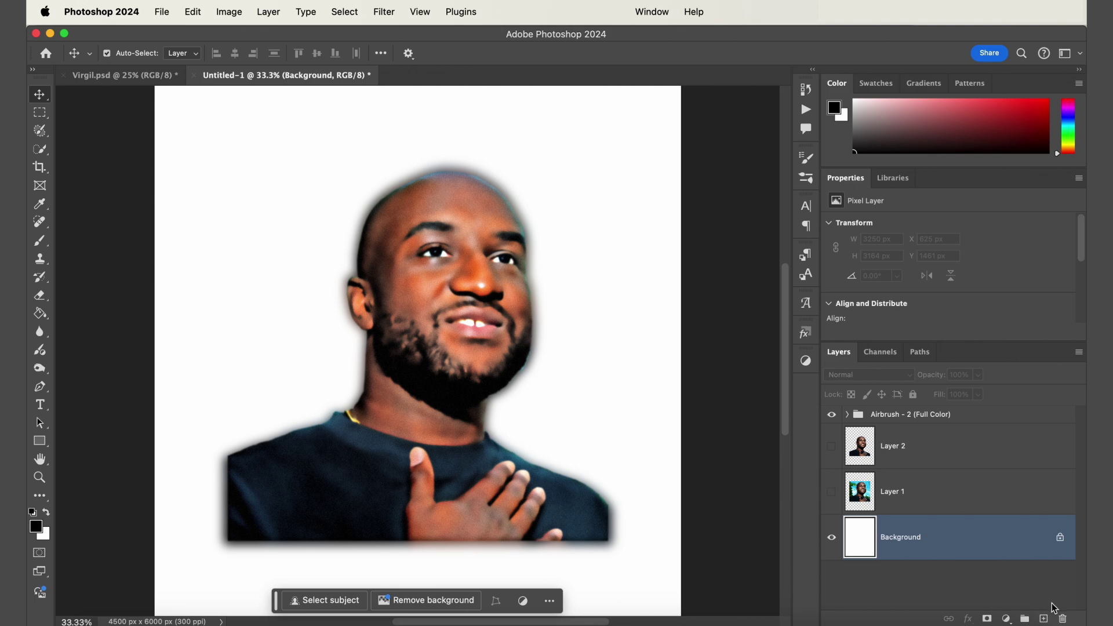
left_click(1044, 618)
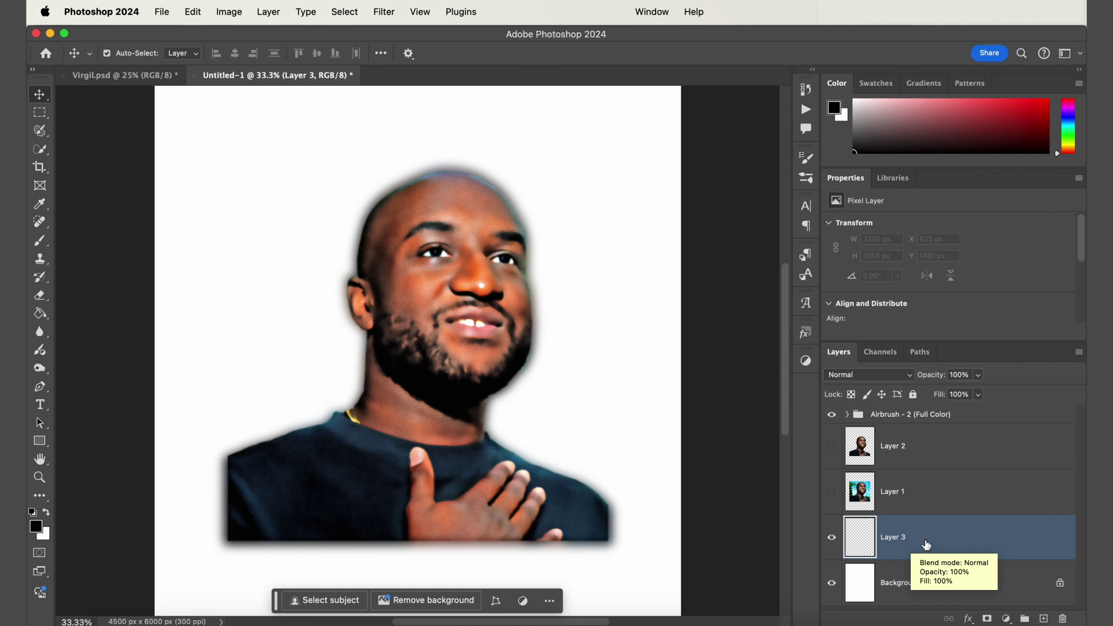
left_click(39, 313)
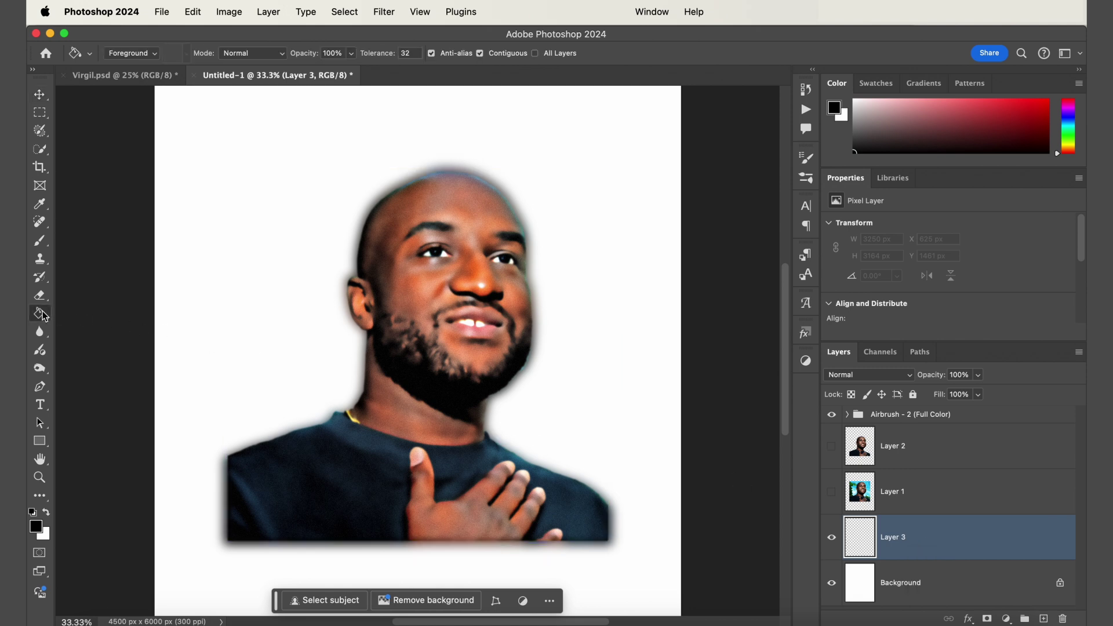
left_click(32, 529)
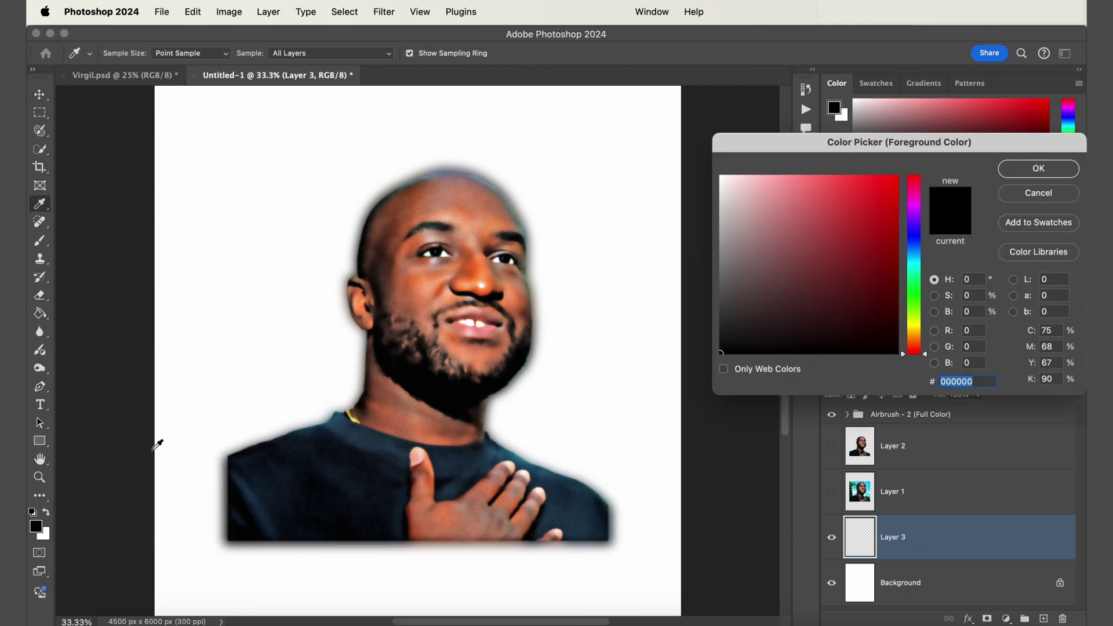
left_click(914, 253)
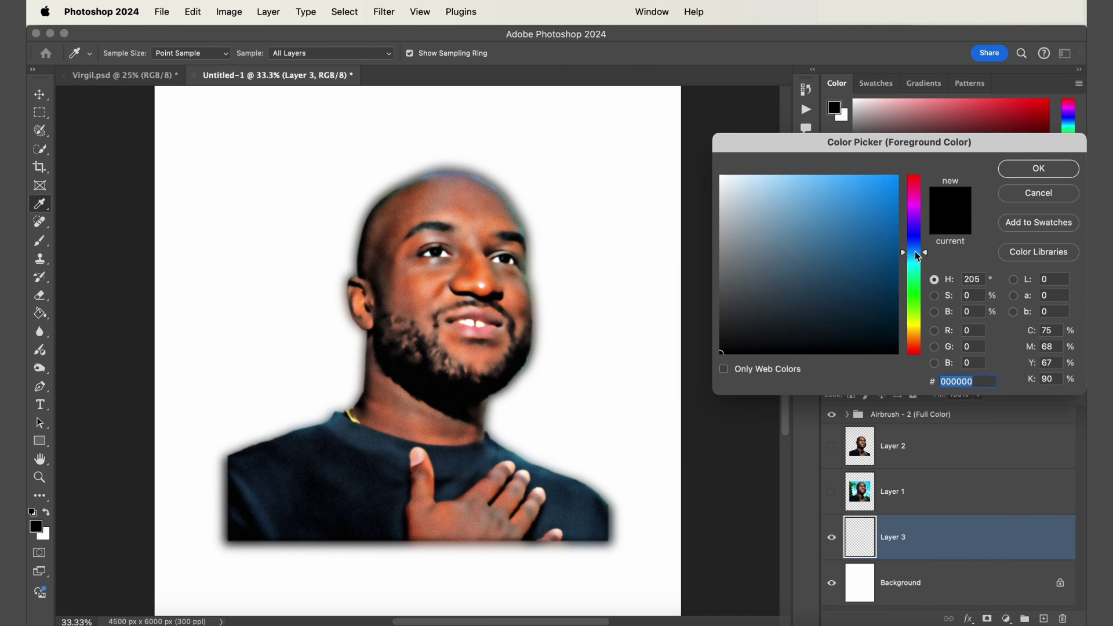
left_click_drag(805, 195, 789, 174)
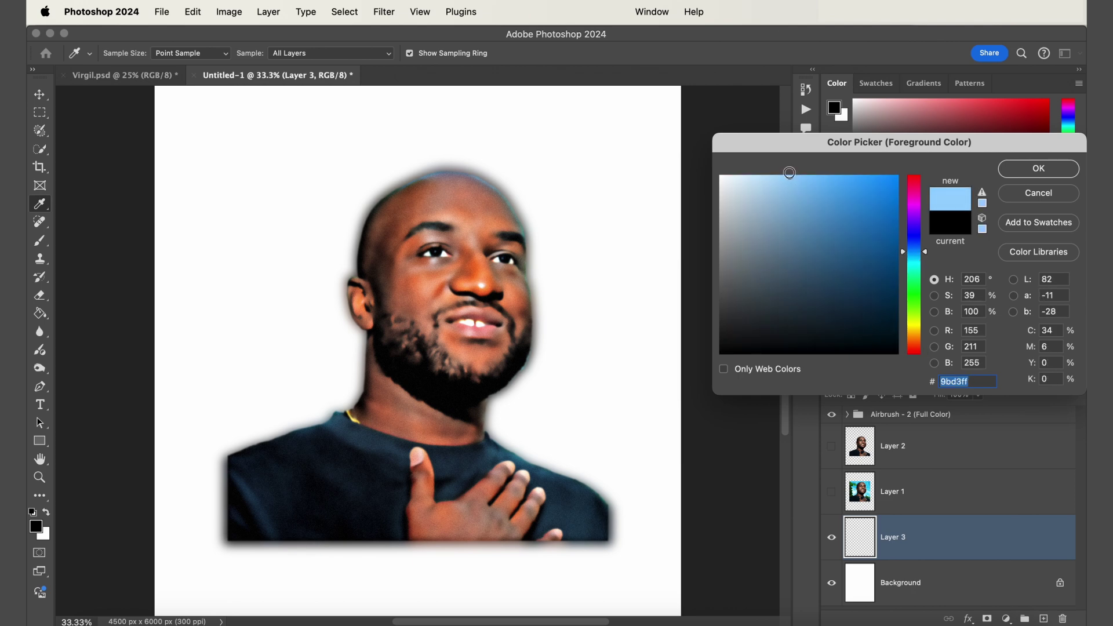
key("Return")
left_click(589, 341)
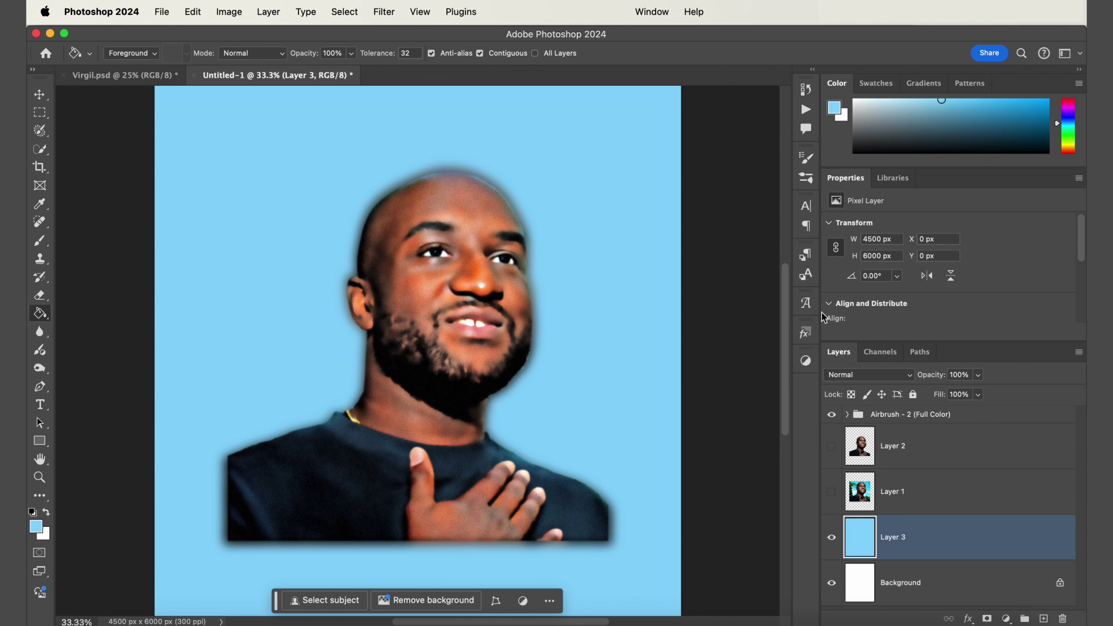
- Select the Cloud Fluffy brush from the Studio Won - Airbrush Brush Pack Vol 1 brush group
left_click(651, 13)
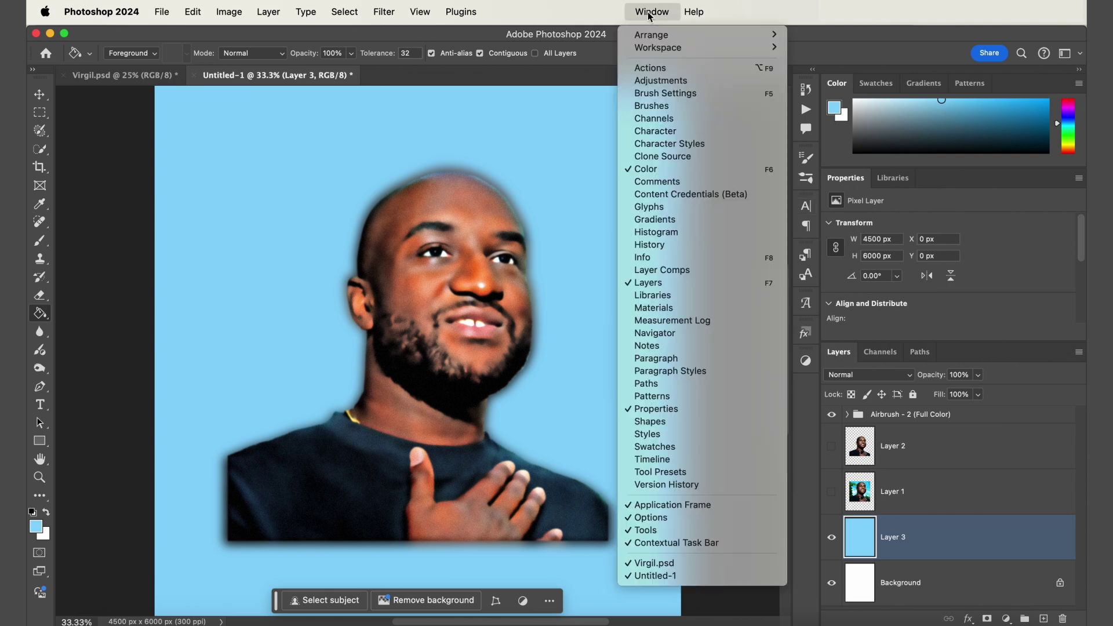
left_click(665, 106)
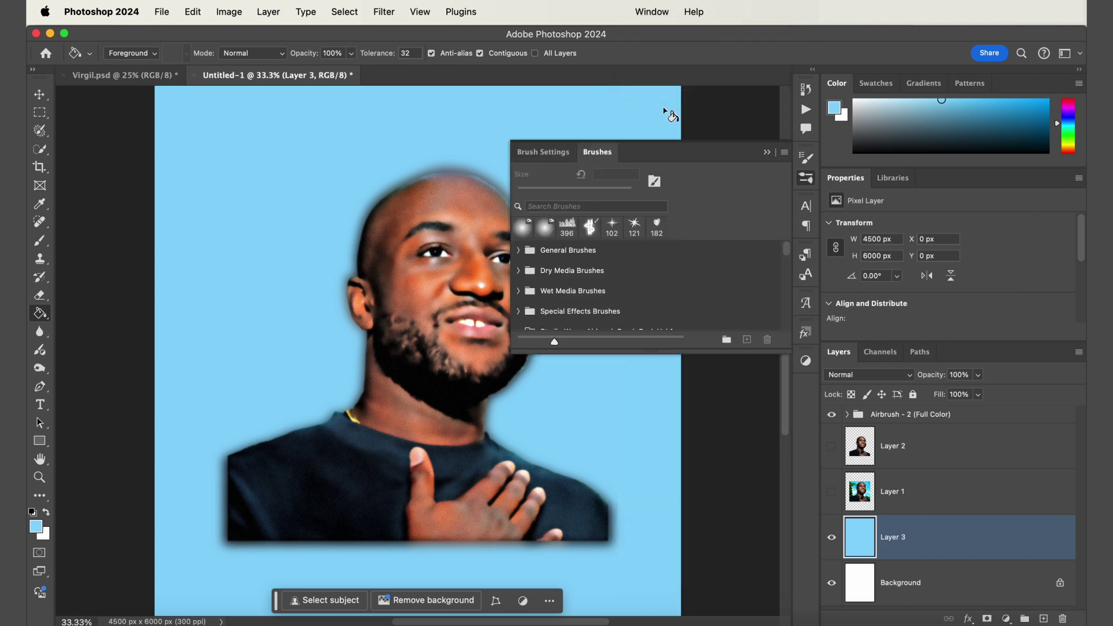
left_click(784, 153)
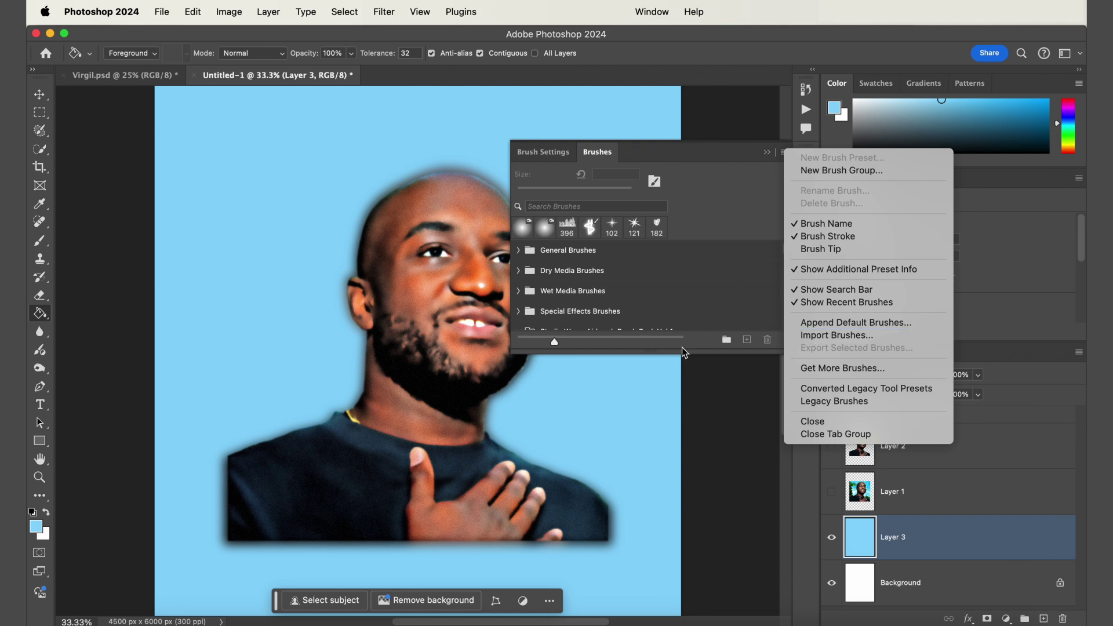
left_click(648, 355)
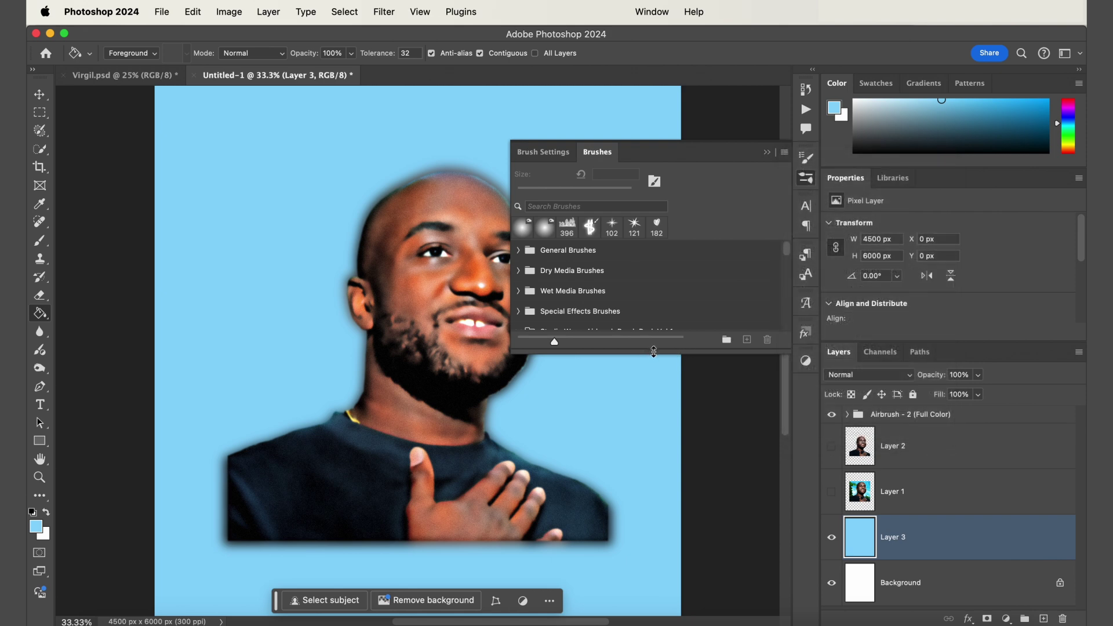
left_click_drag(654, 352, 666, 443)
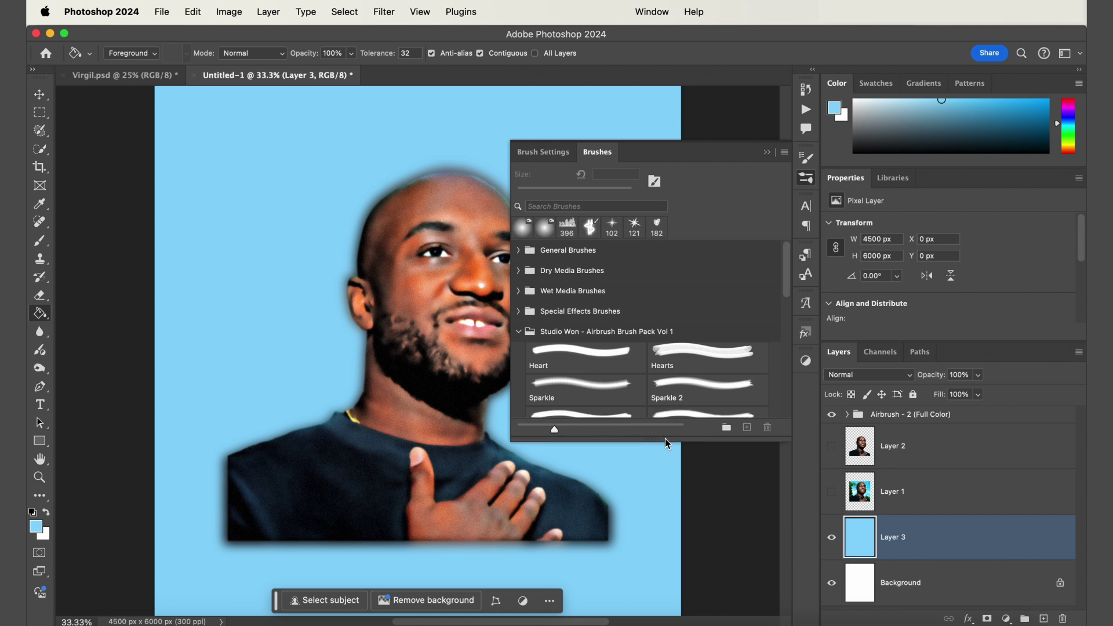
left_click(591, 333)
scroll(593, 383, "down", 2)
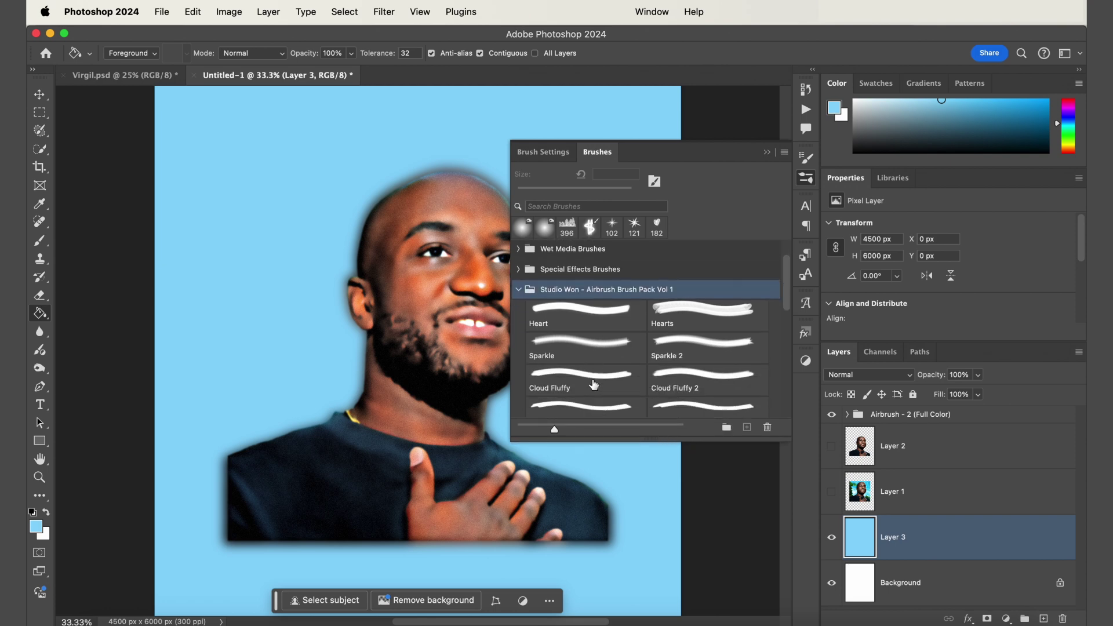
scroll(593, 383, "down", 3)
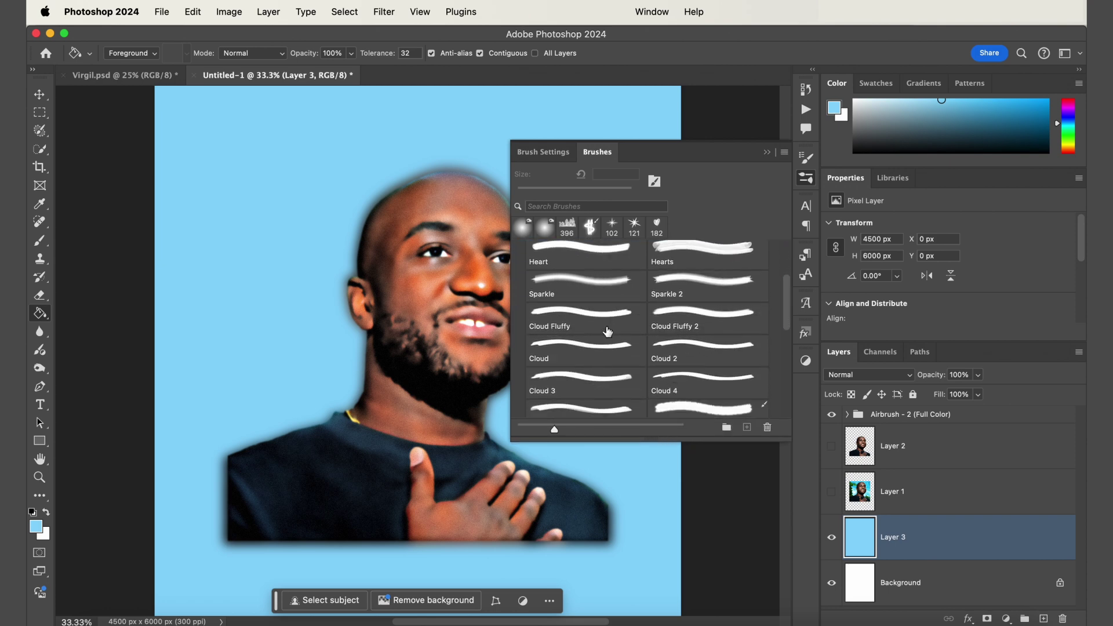
left_click(591, 321)
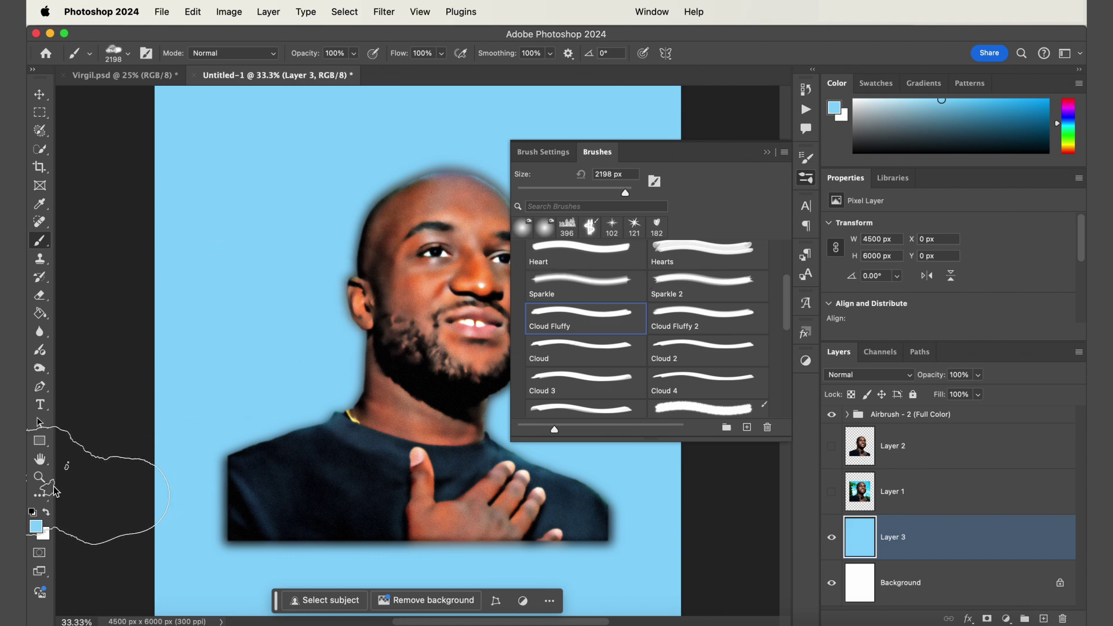
- Add a new layer above the light blue fill and stamp two white clouds on each side of the portrait
left_click(46, 512)
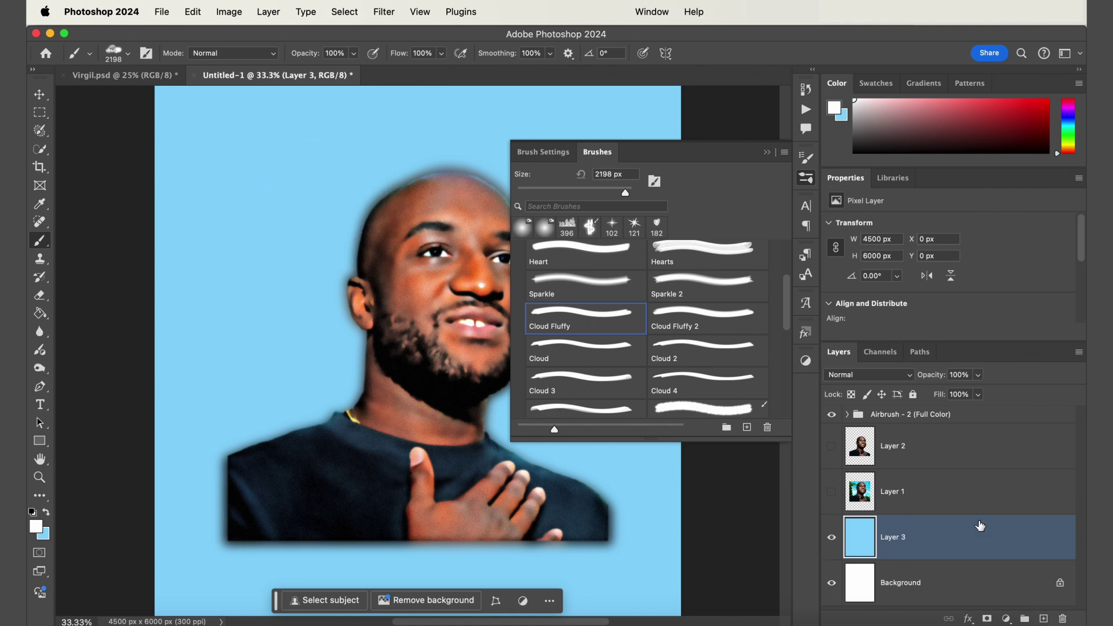
left_click(1043, 619)
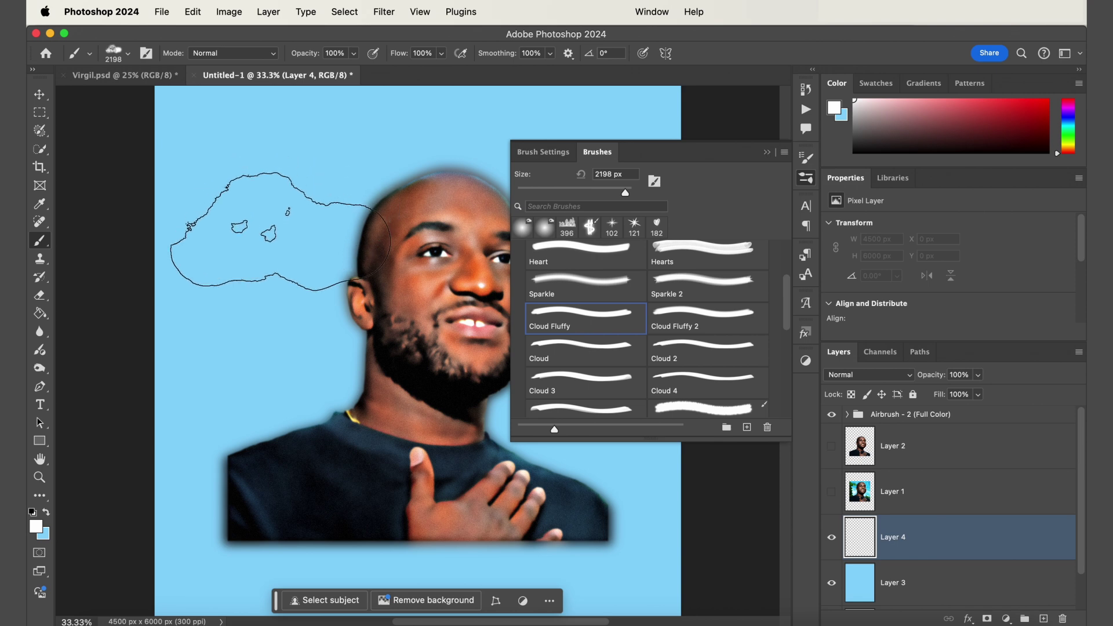
left_click(280, 231)
left_click(286, 409)
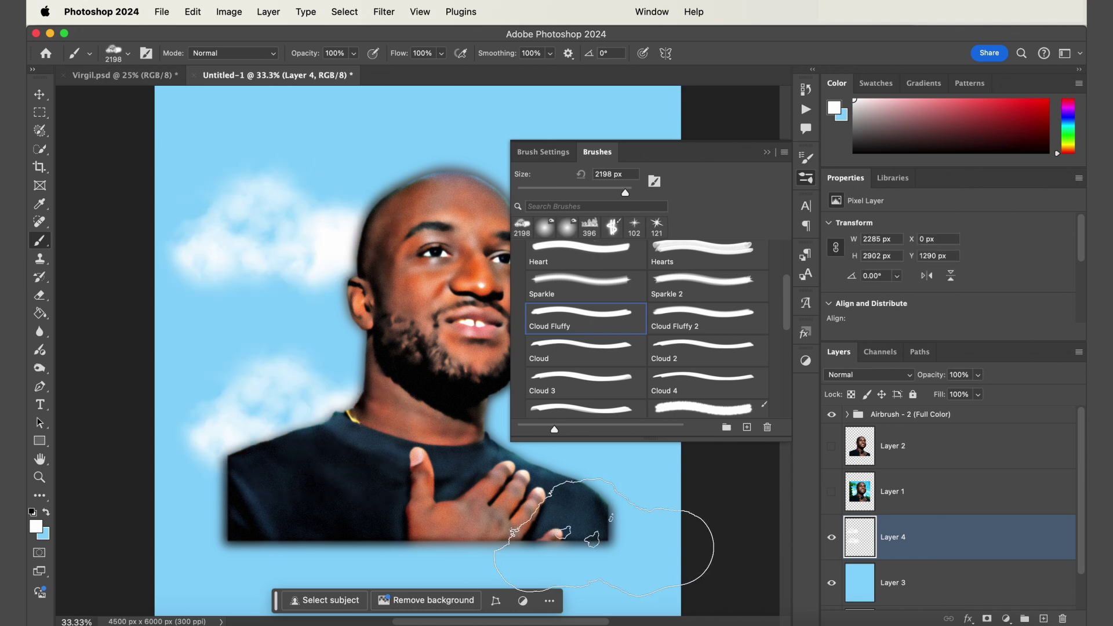
left_click(805, 178)
left_click(603, 284)
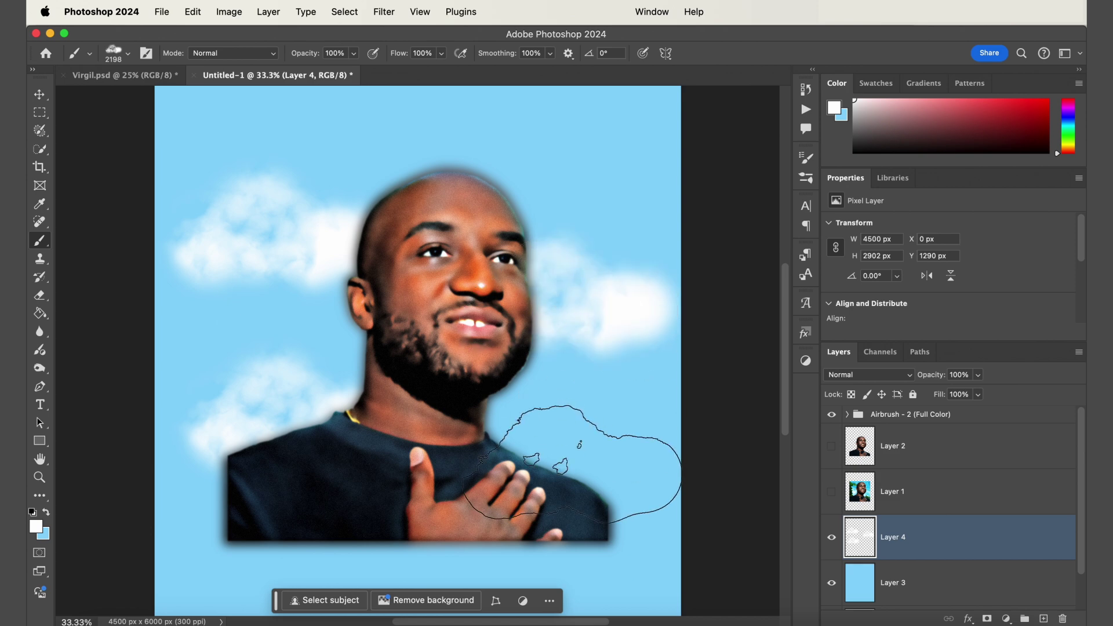
left_click(569, 441)
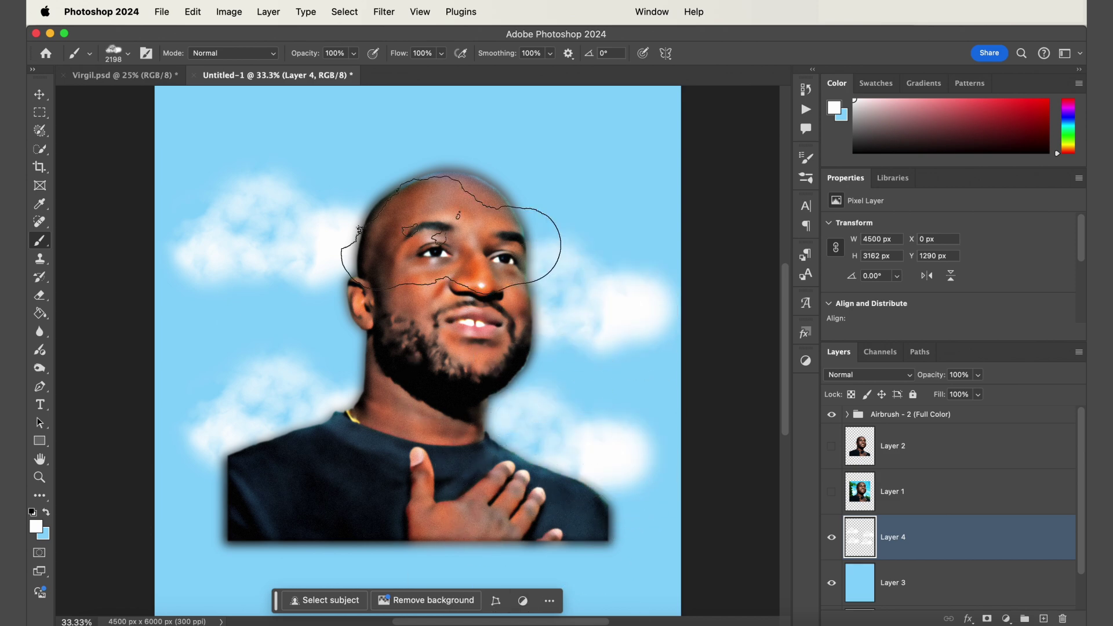
left_click(453, 191)
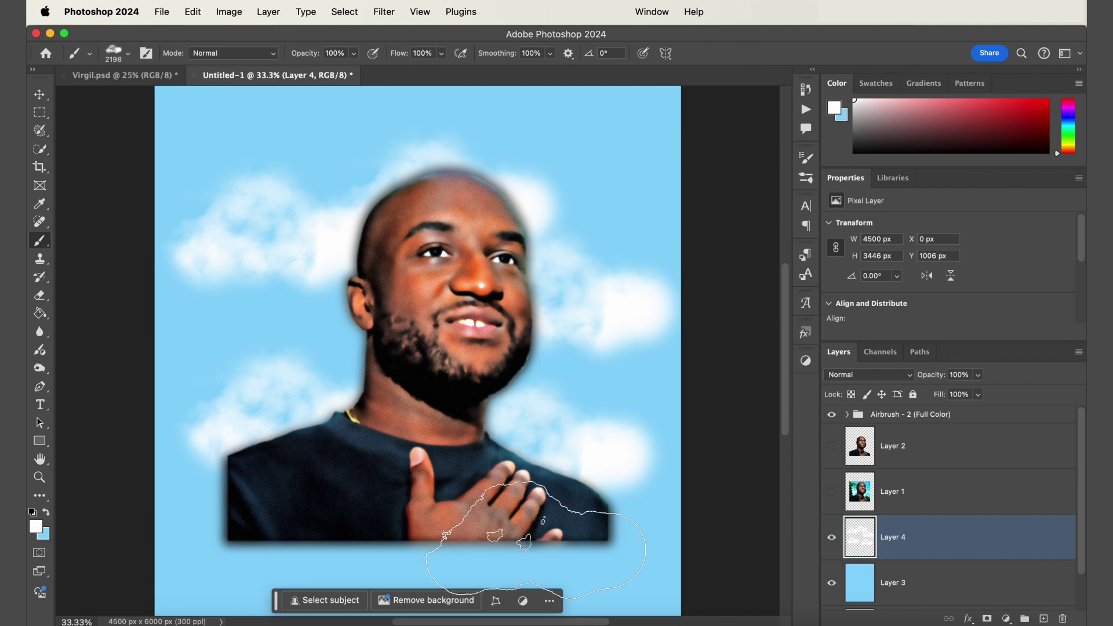
key("super+z")
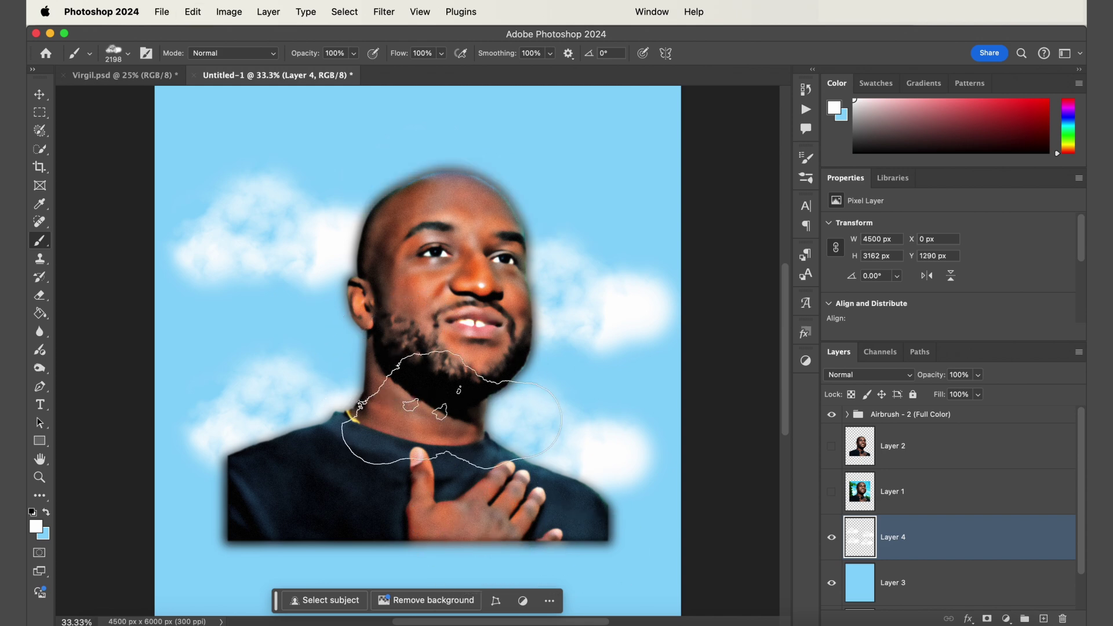
- Set the cloud brush size to 1040 px and stamp a smaller white cloud beside the neck
left_click(128, 53)
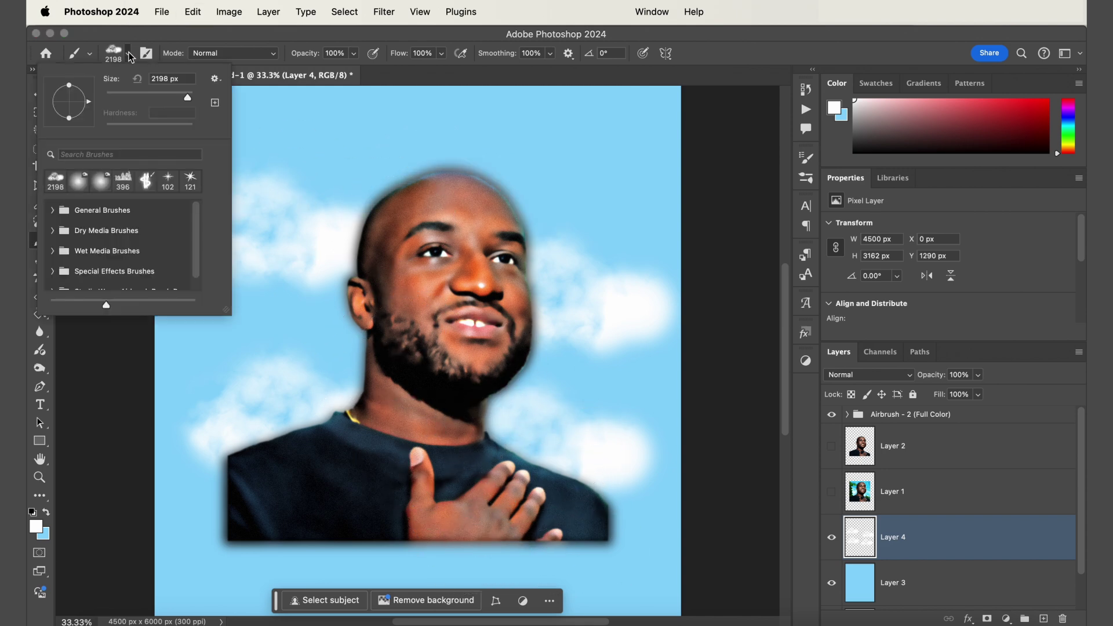
left_click_drag(187, 96, 186, 96)
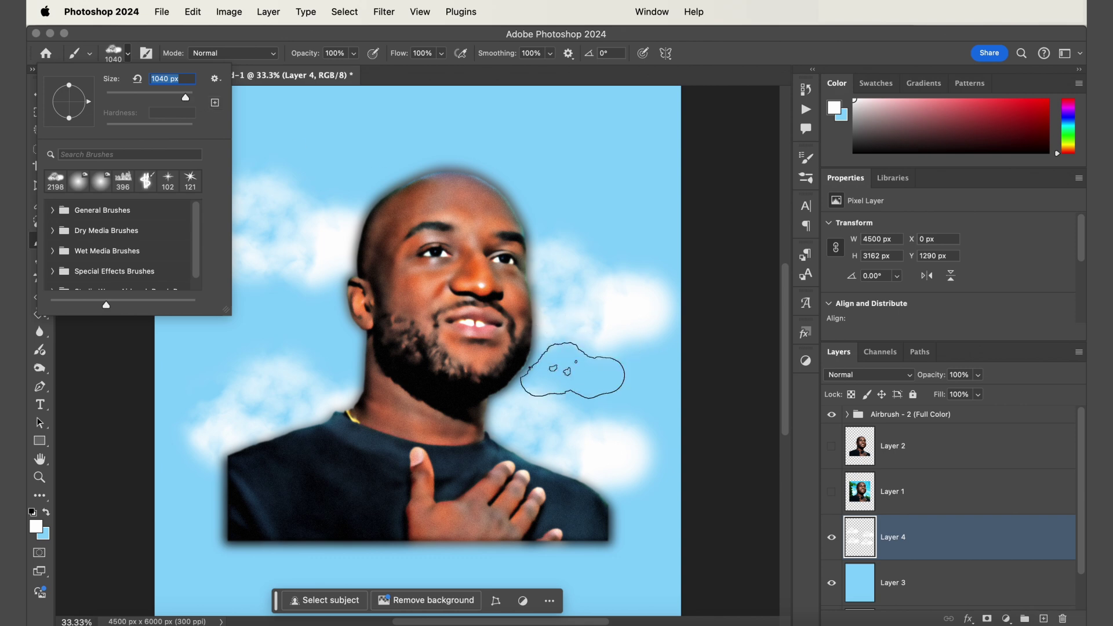
key("Return")
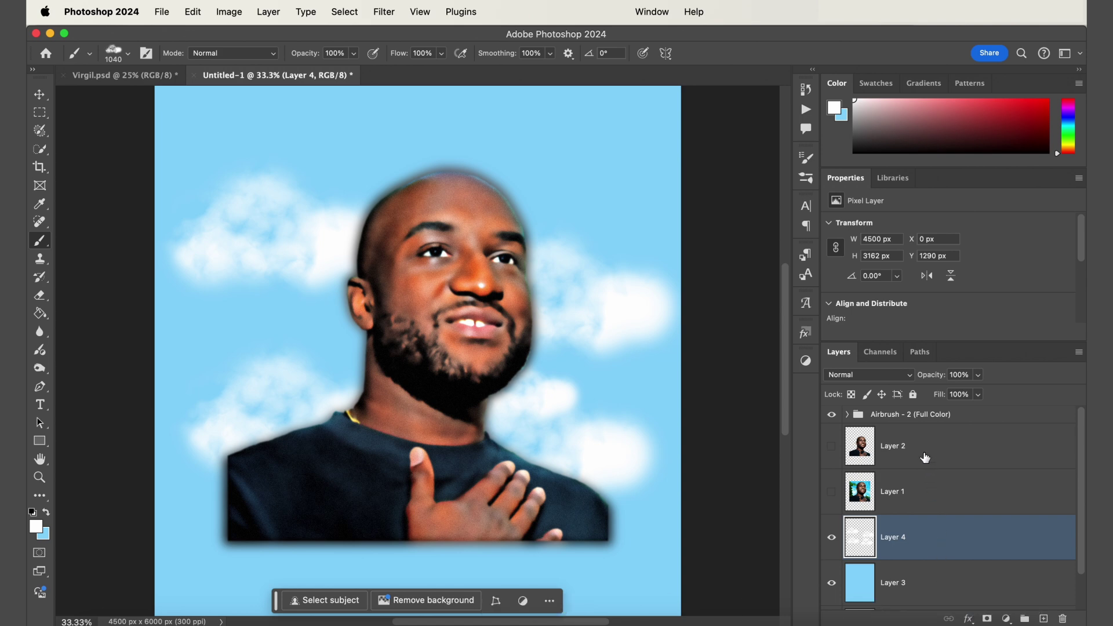
- Move the cloud and light blue layers directly below the airbrush group and combine all three into a new group
left_click(912, 584, "shift")
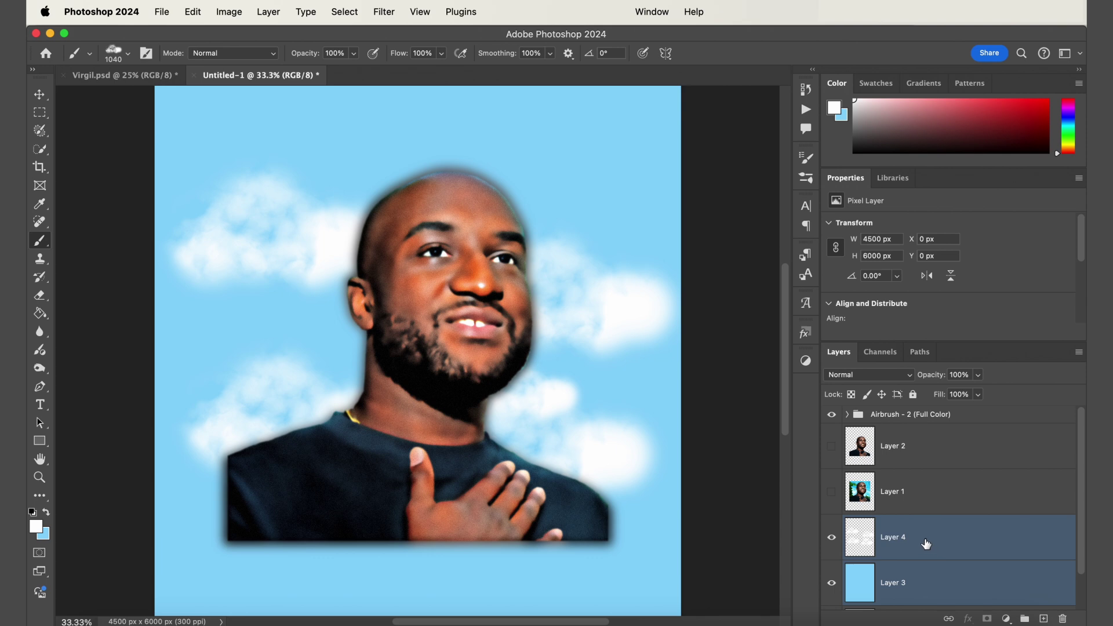
left_click_drag(925, 543, 913, 432)
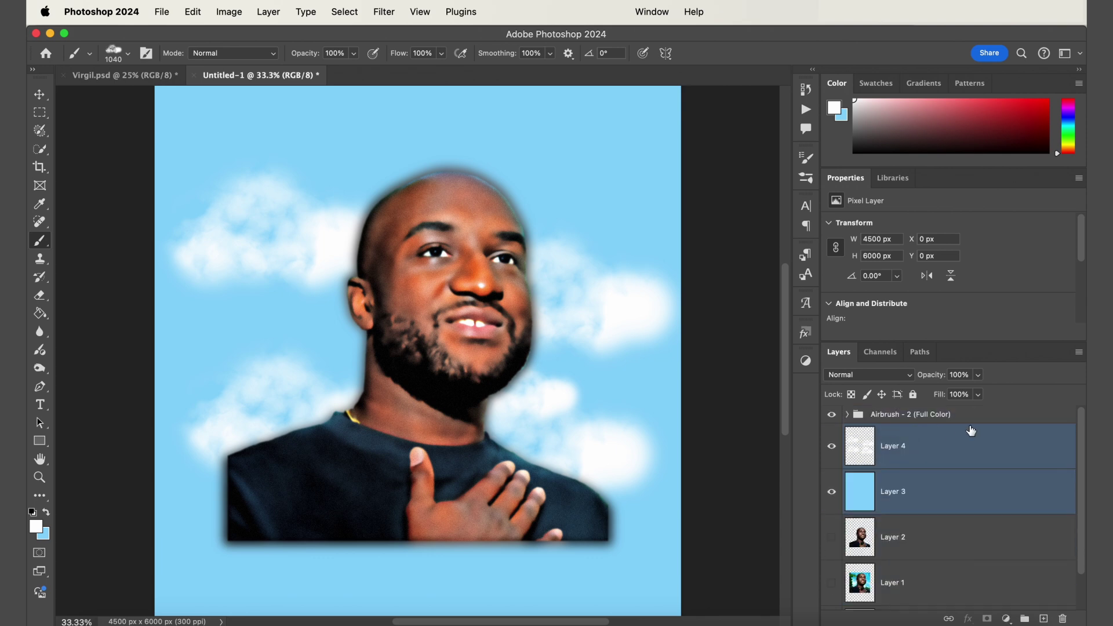
left_click(977, 419, "shift")
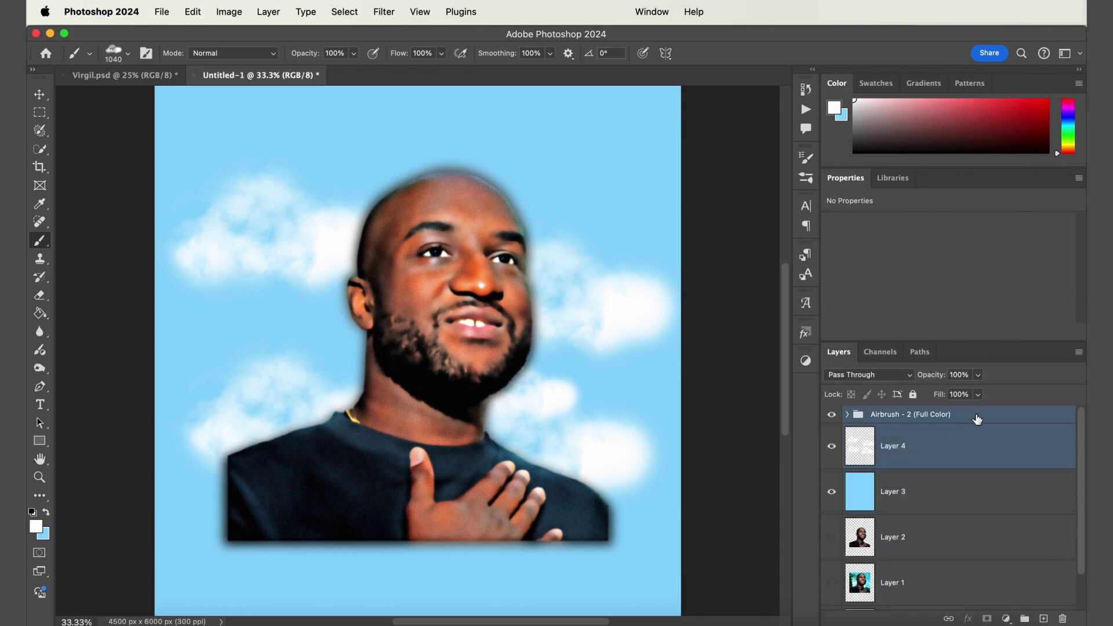
left_click(975, 494, "shift")
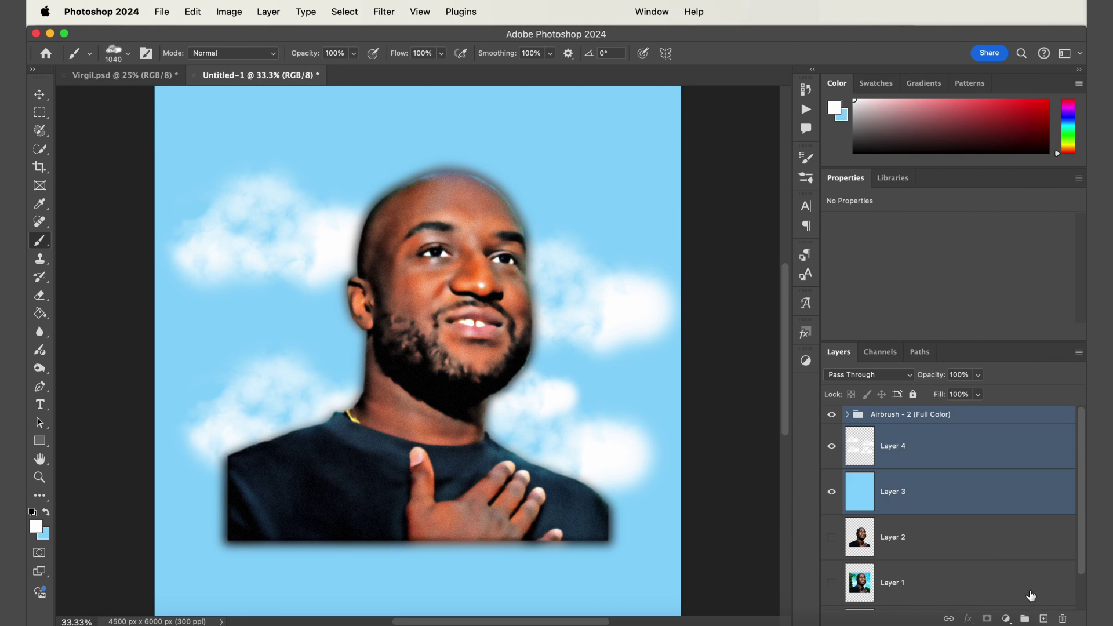
left_click(1024, 618)
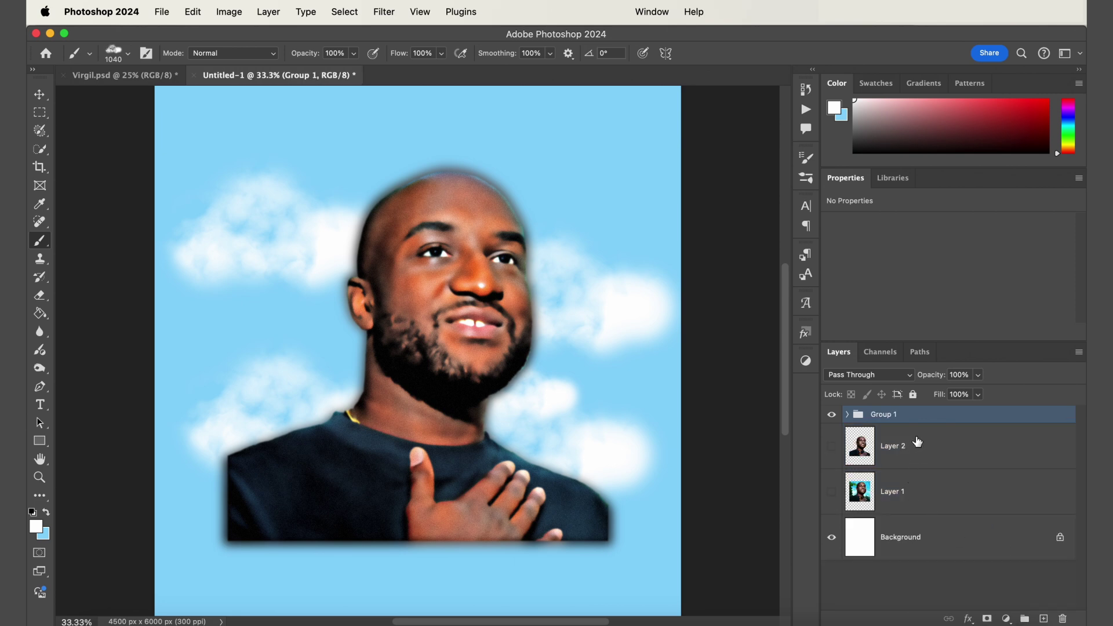
- Add a layer mask to Group 1 and draw a tall elliptical selection with a 90 px feather around the head and chest
left_click(987, 618)
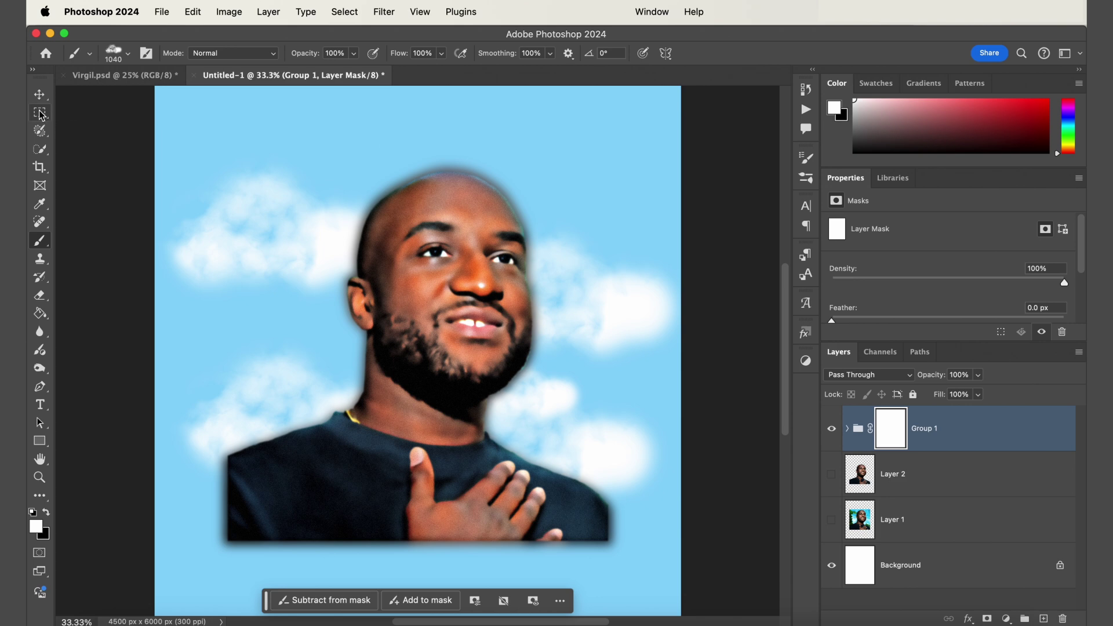
left_click_drag(40, 114, 90, 126)
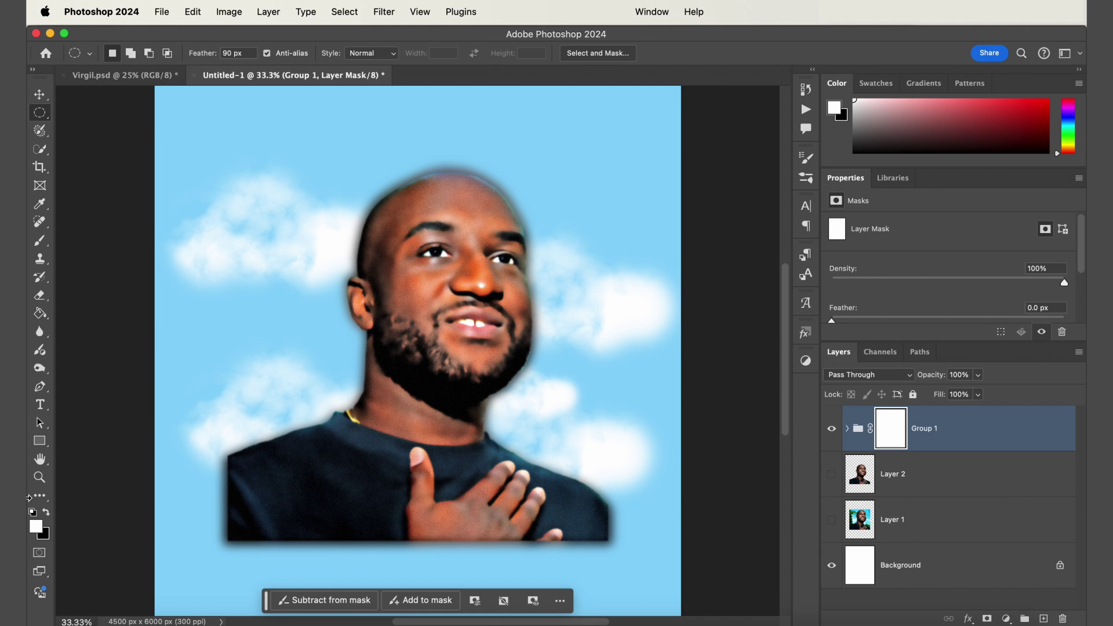
left_click(46, 512)
mouse_move(281, 103)
left_mouse_down()
mouse_move(370, 152)
mouse_move(557, 501)
mouse_move(616, 537)
left_mouse_up()
- Invert the elliptical selection and fill the group mask with black outside the oval
key("super+shift+i")
key("g")
key("x")
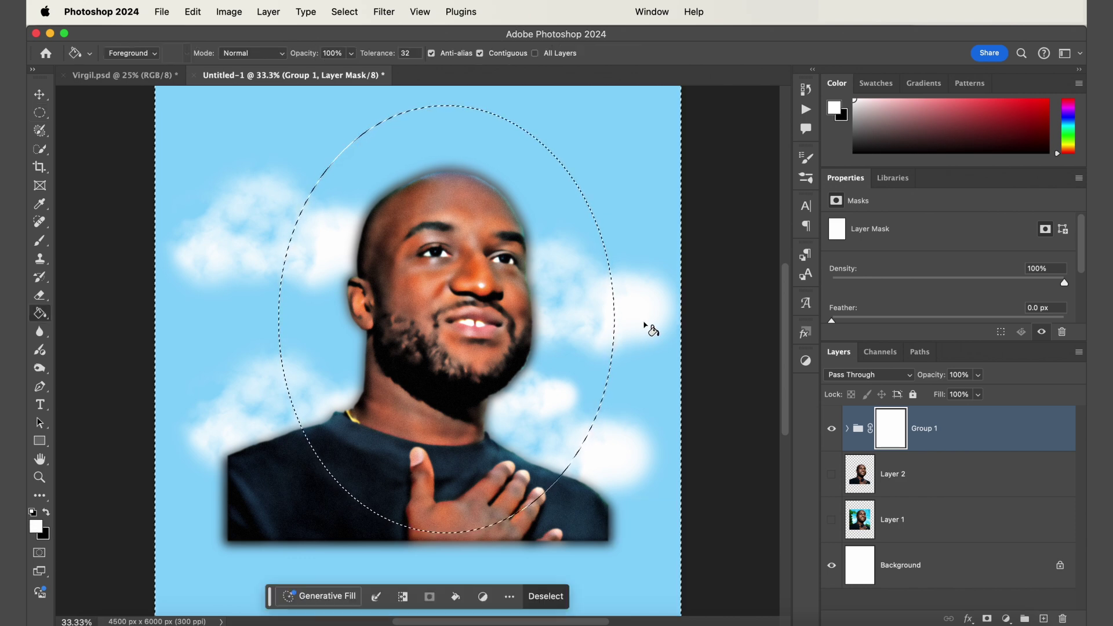
left_click(48, 513)
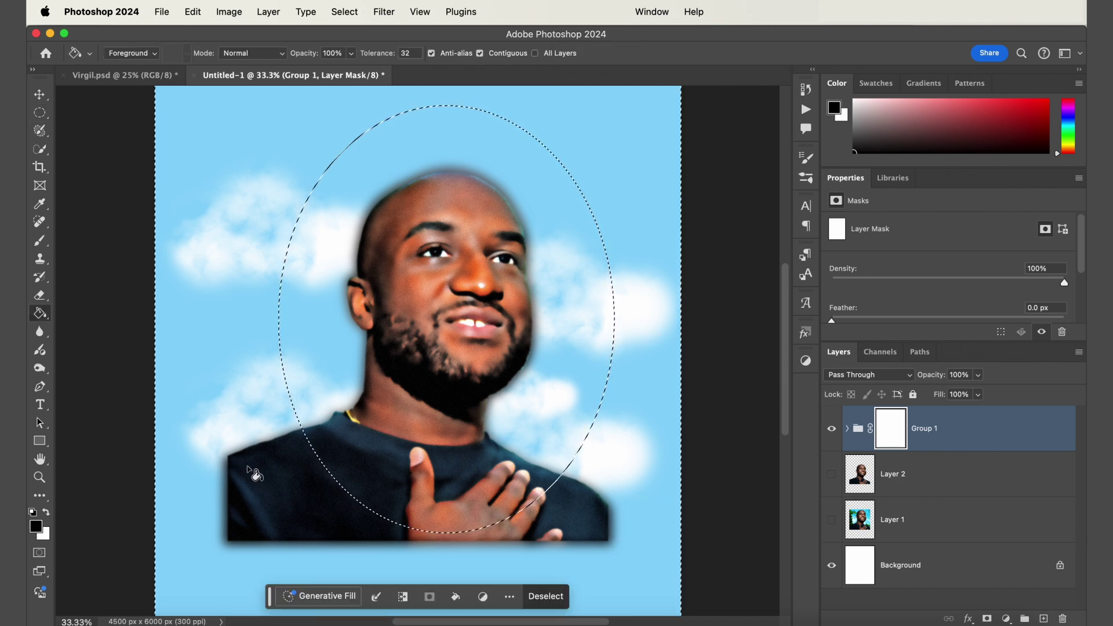
left_click(201, 472)
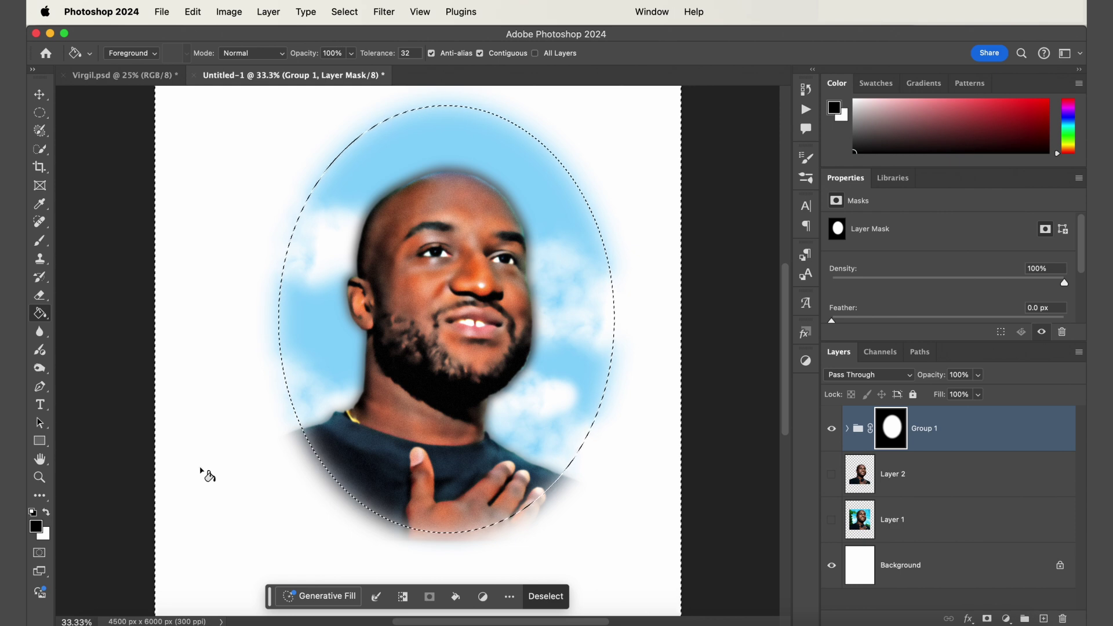
- Clear the selection, then scale the masked Group 1 to 119.93% and reposition it around the middle of the canvas
left_click(1024, 442)
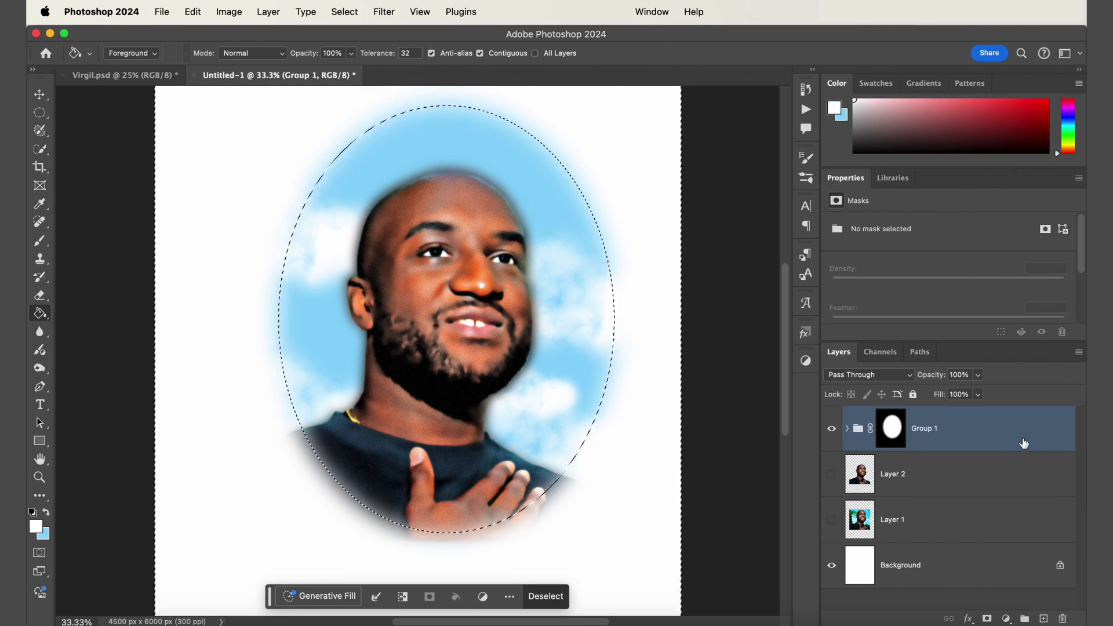
left_click(38, 114)
left_click(151, 155)
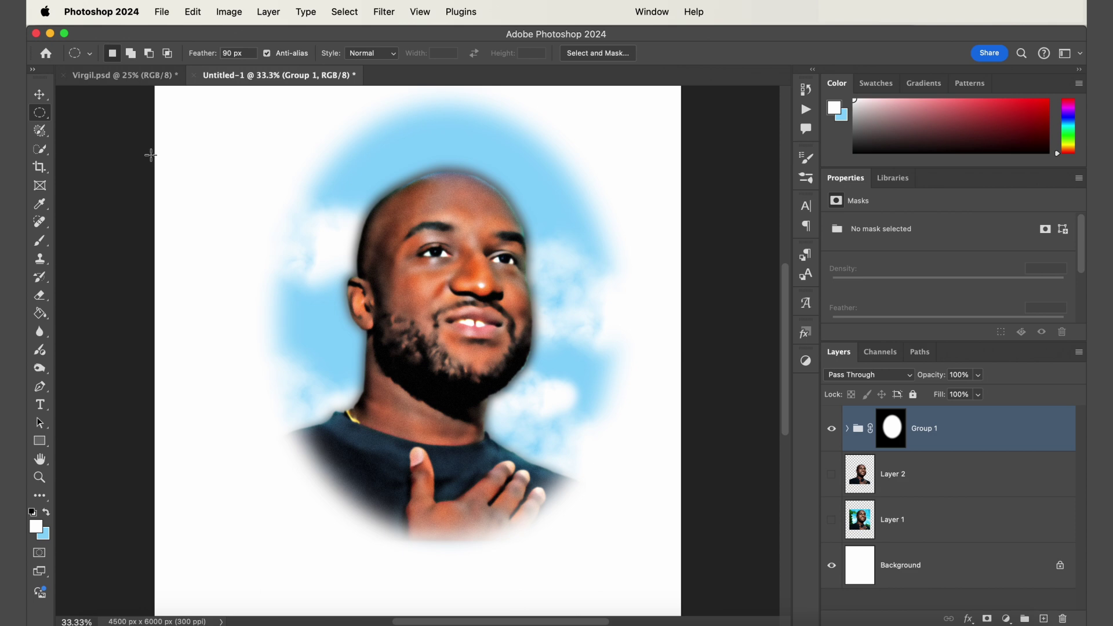
key("ctrl+t")
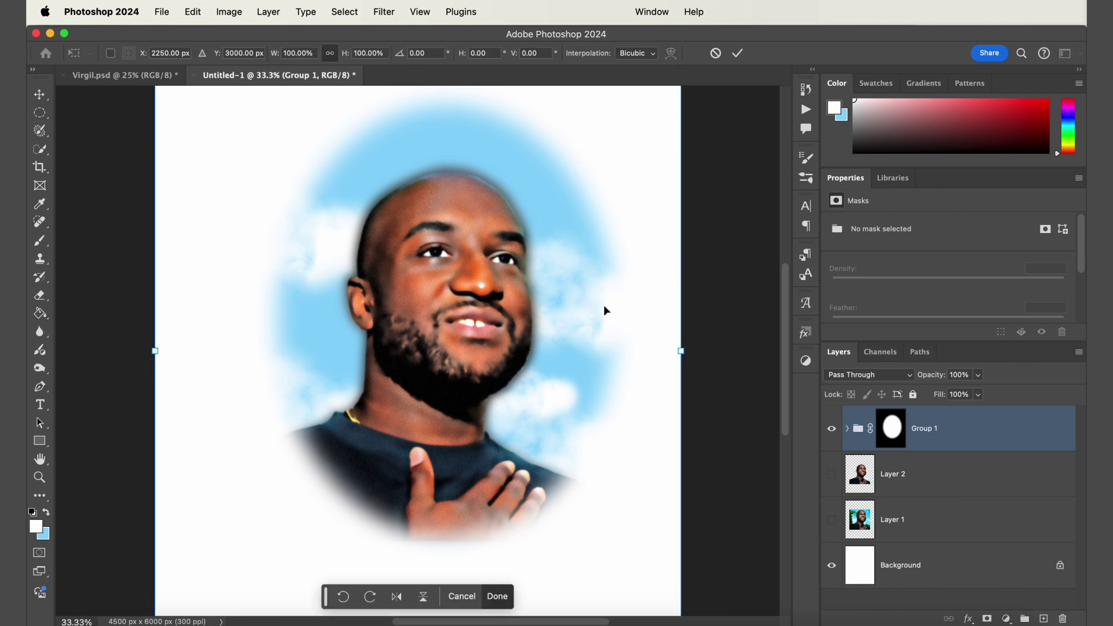
left_click_drag(164, 349, 92, 375)
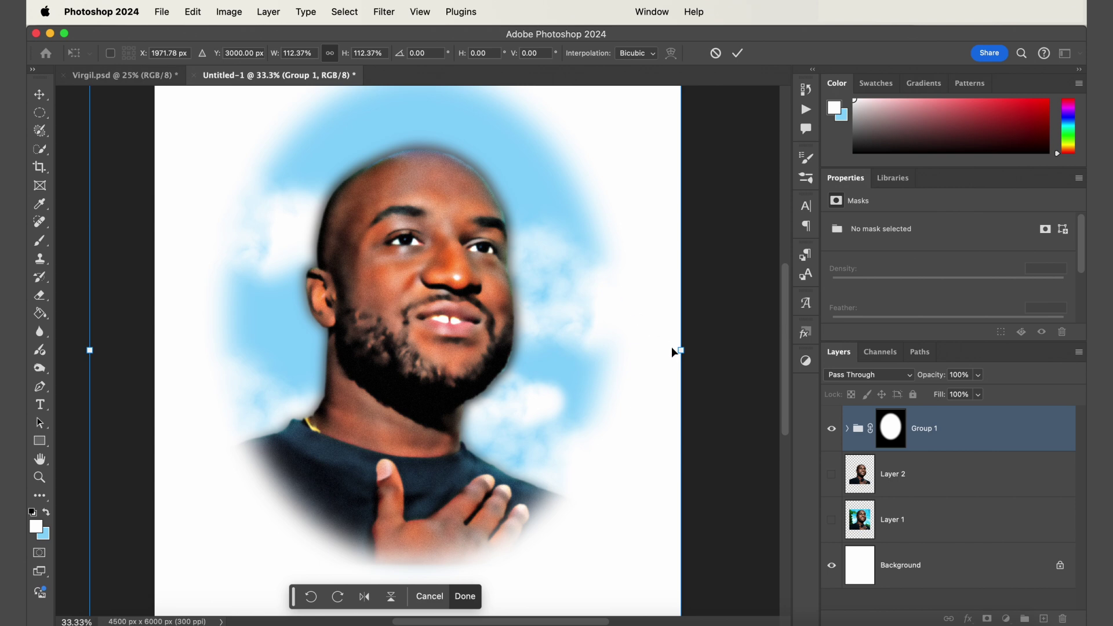
left_click_drag(678, 350, 721, 350)
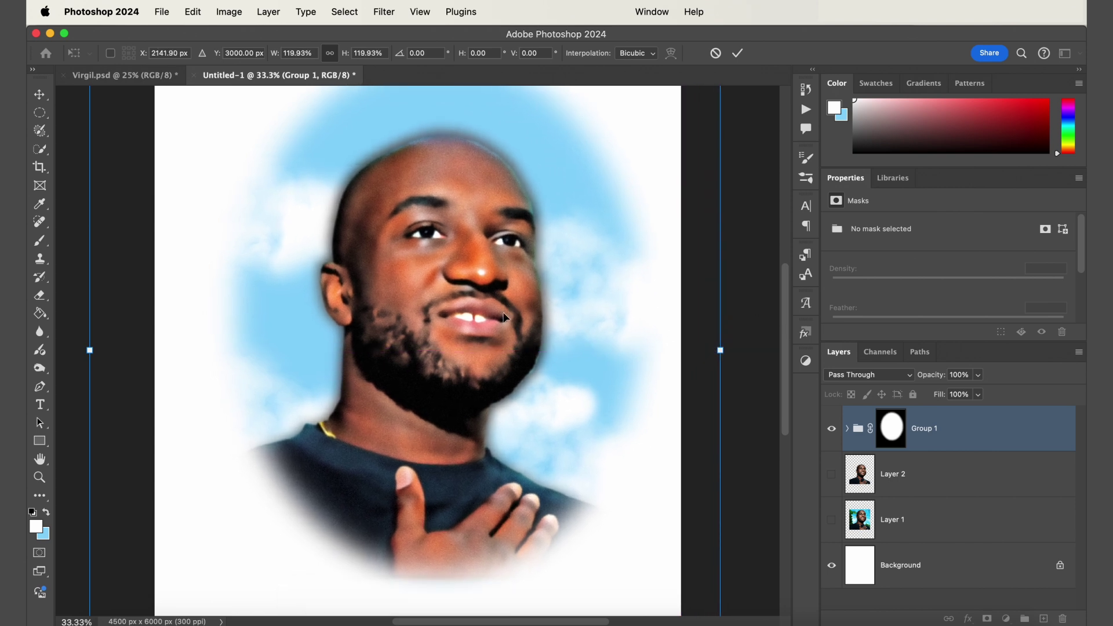
left_click_drag(503, 317, 491, 353)
key("super+minus")
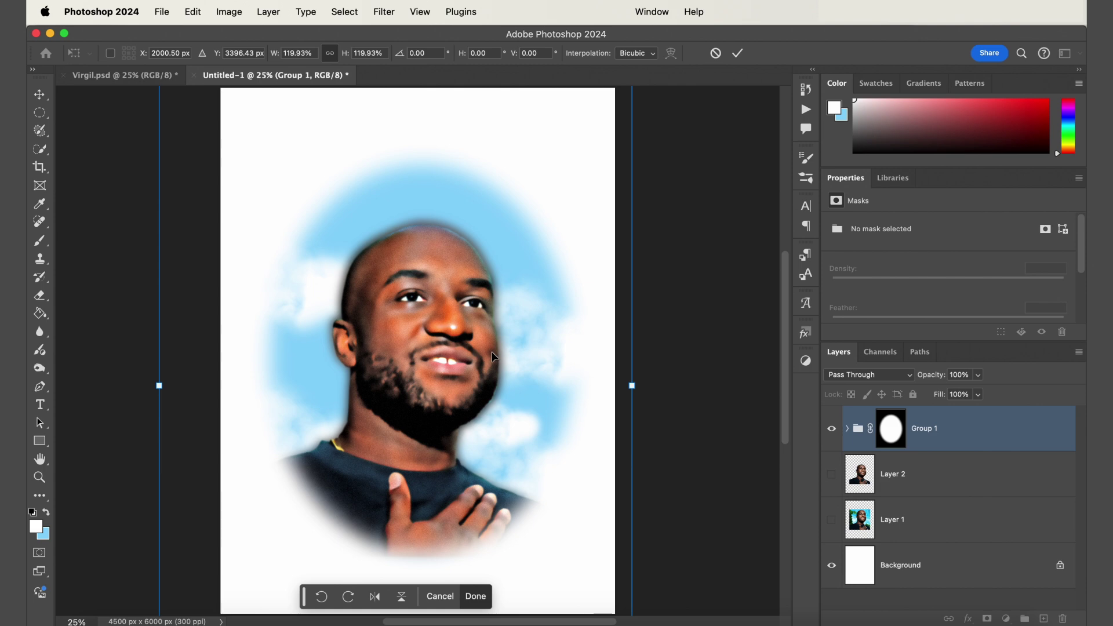
left_click_drag(502, 316, 504, 308)
key("Return")
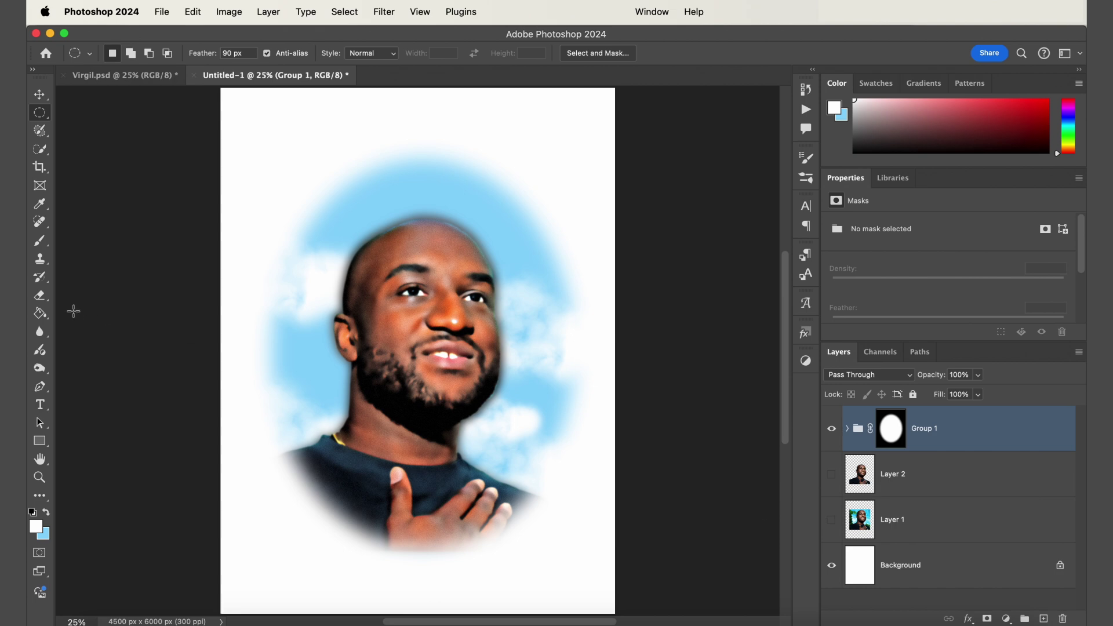
- Add the text "Virgil was here" in Sarah Script above the portrait and enlarge it to 178.93 pt
left_click(40, 405)
left_click(283, 199)
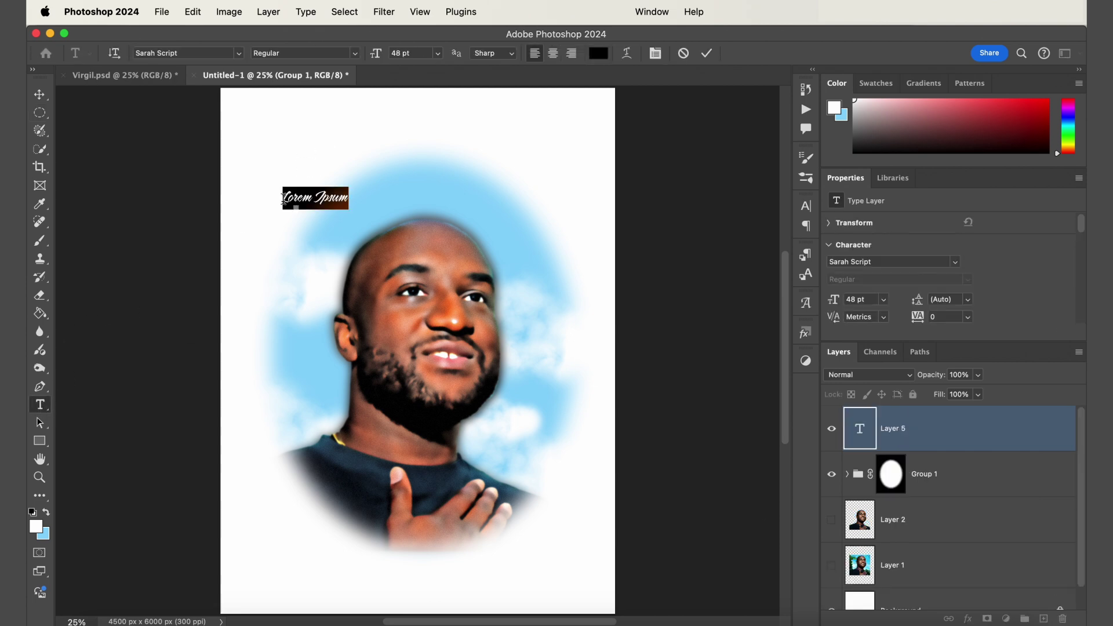
type("Vir")
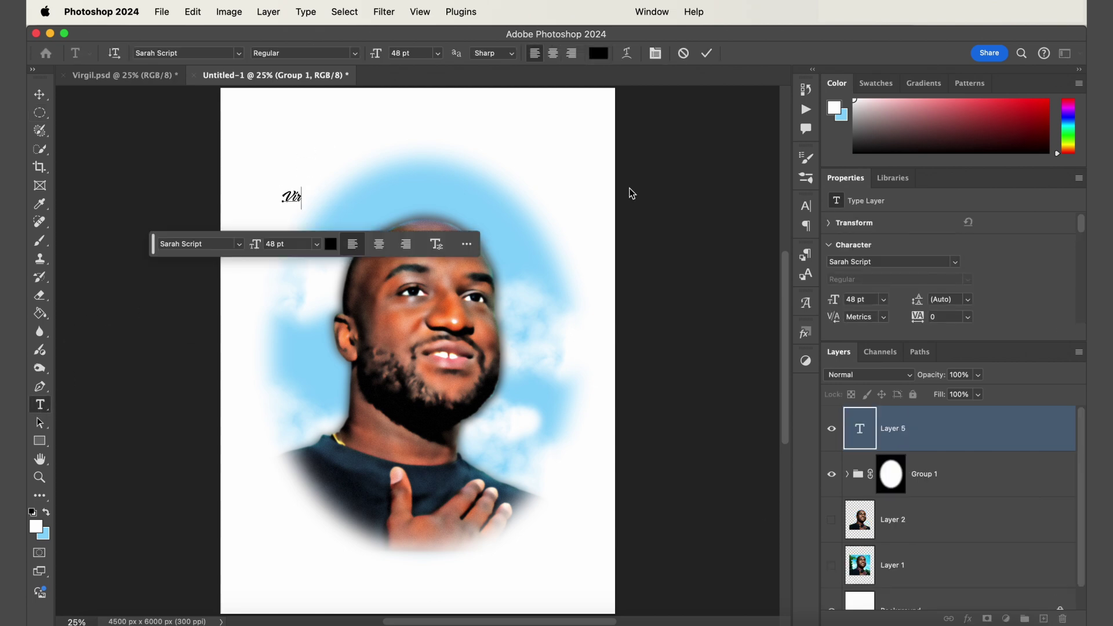
type("gil was here")
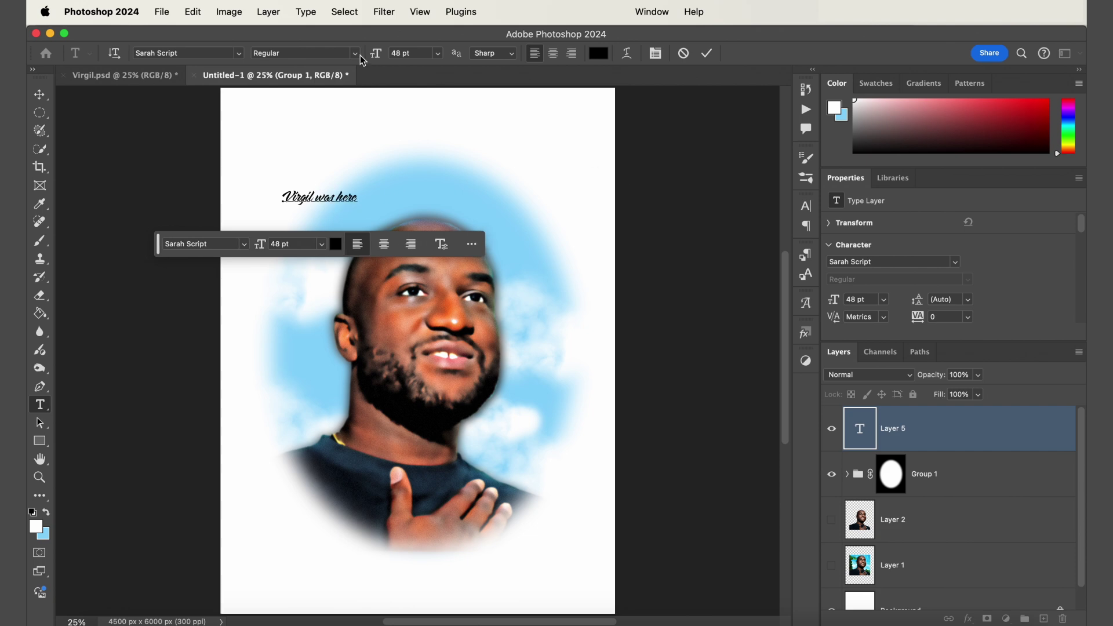
left_click(39, 94)
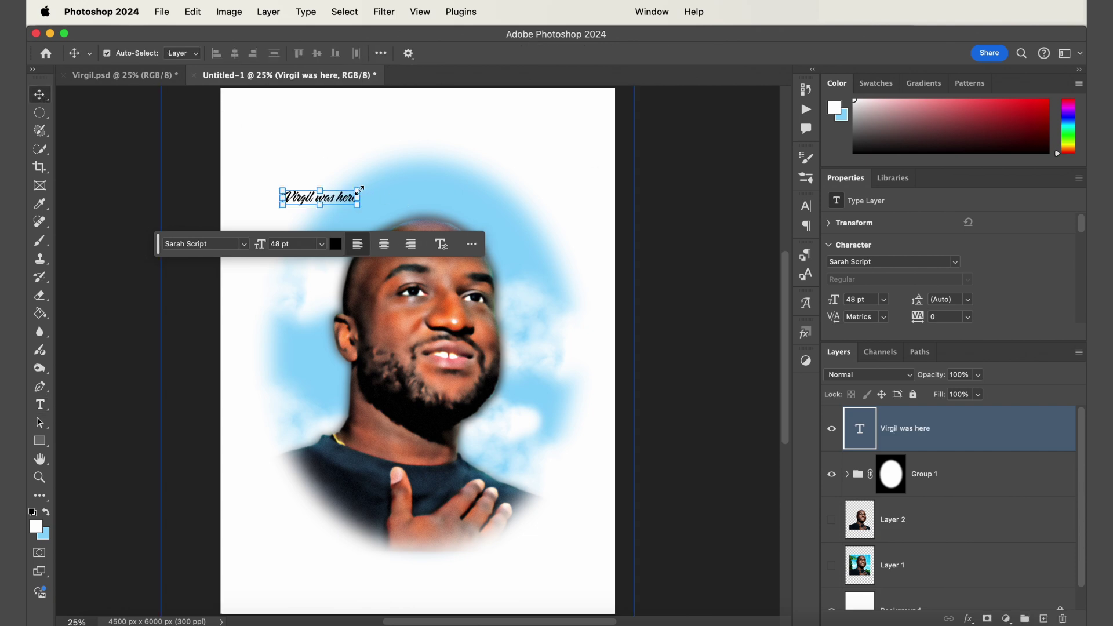
left_click_drag(359, 190, 561, 105)
key("Return")
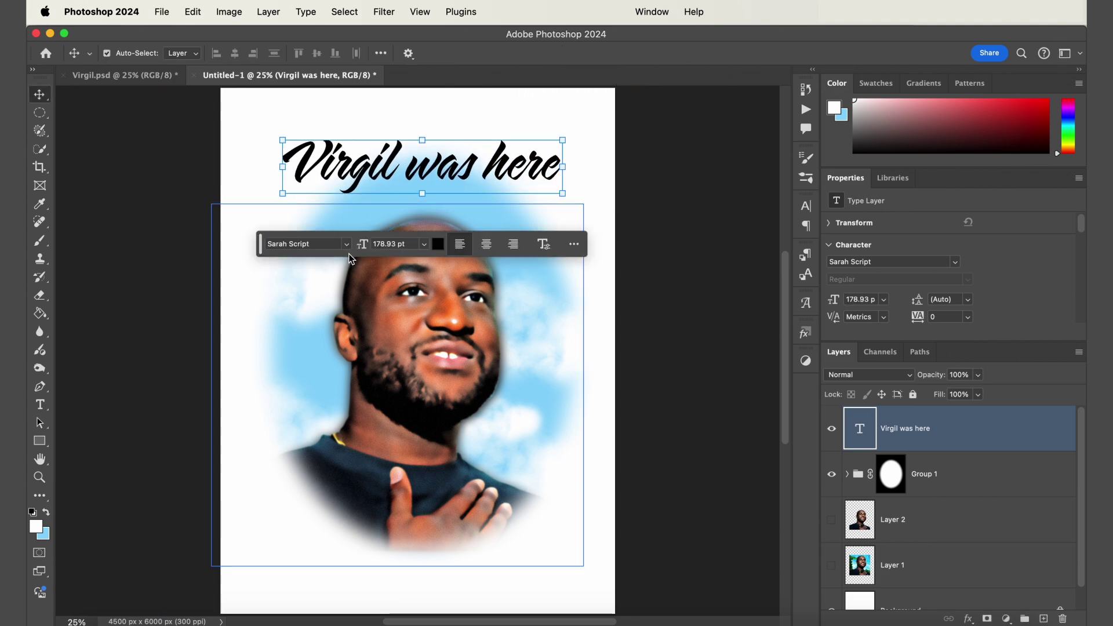
- Warp the "Virgil was here" text with the horizontal Arch style at 35% bend
left_click(40, 405)
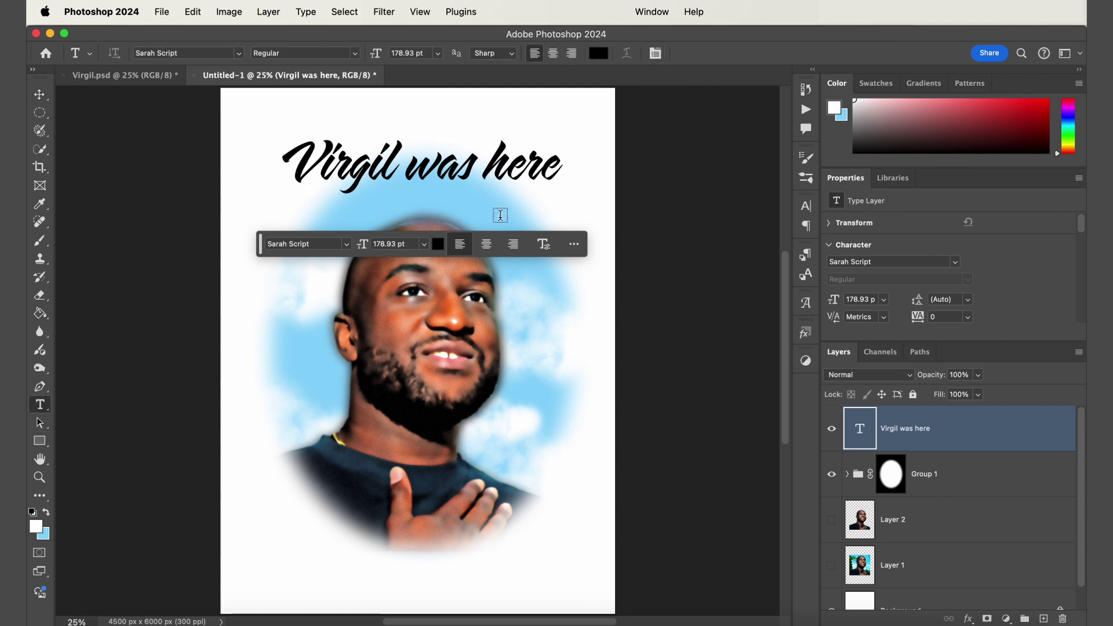
left_click(510, 165)
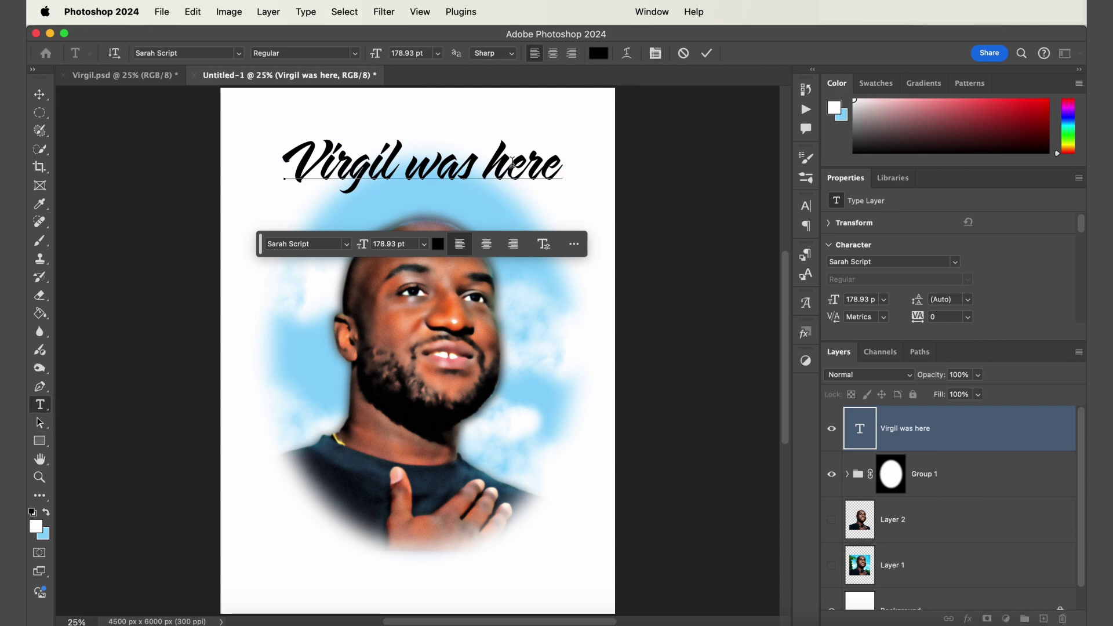
left_click(626, 53)
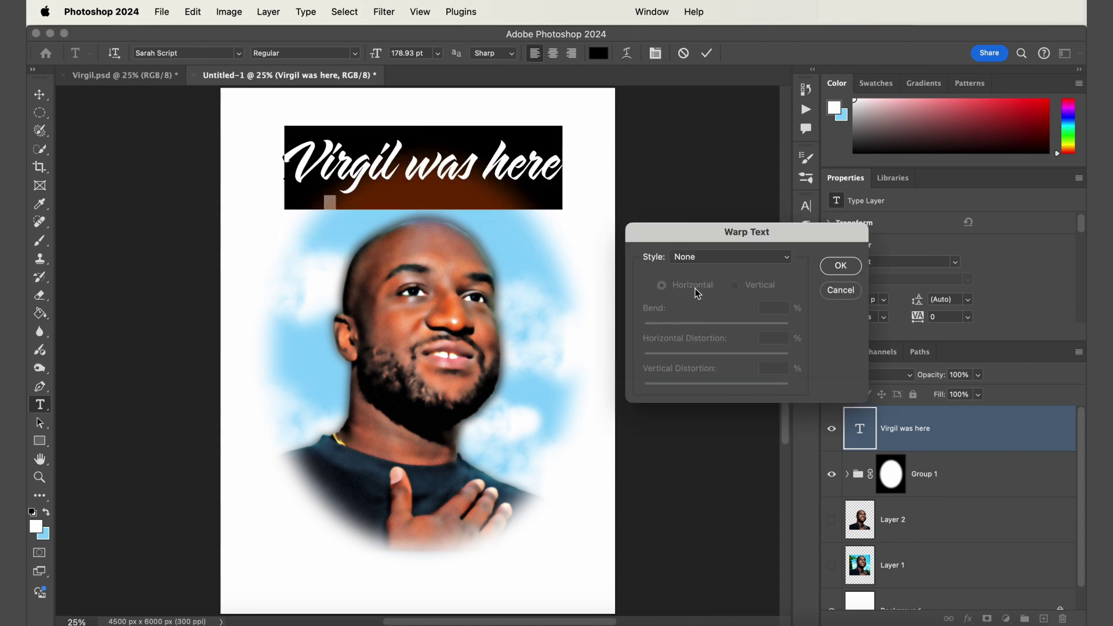
left_click(725, 259)
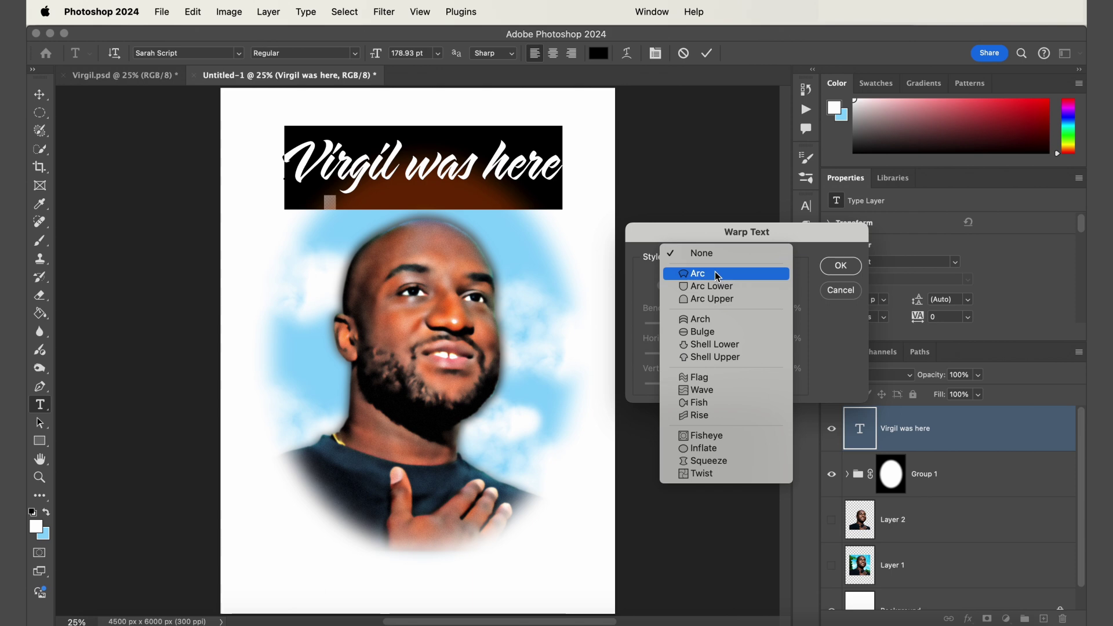
left_click(709, 320)
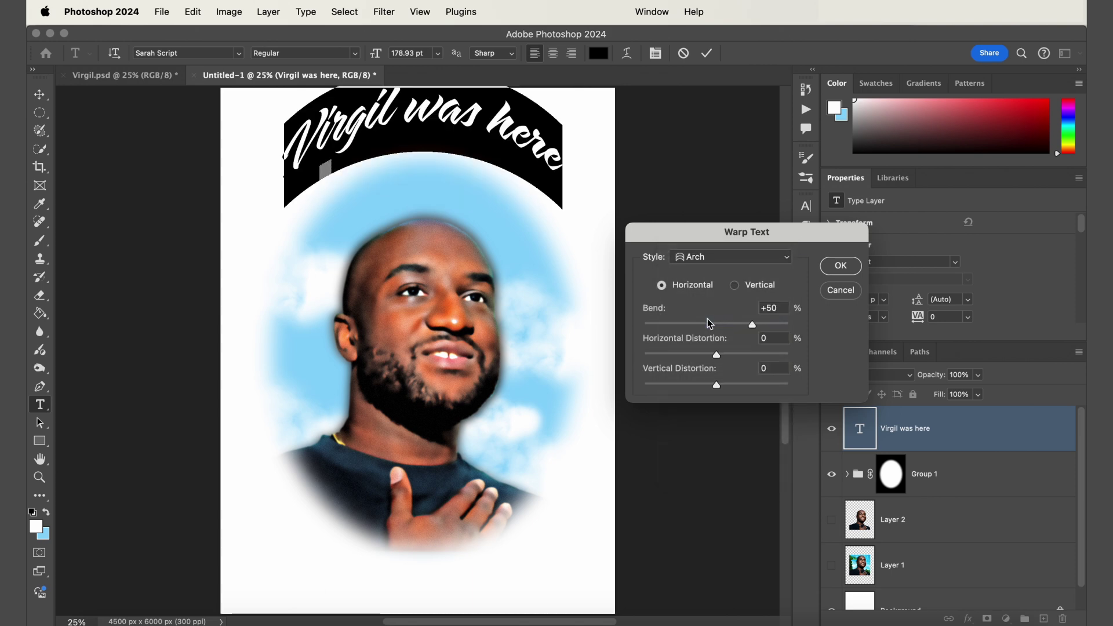
left_click_drag(776, 307, 753, 307)
type("35")
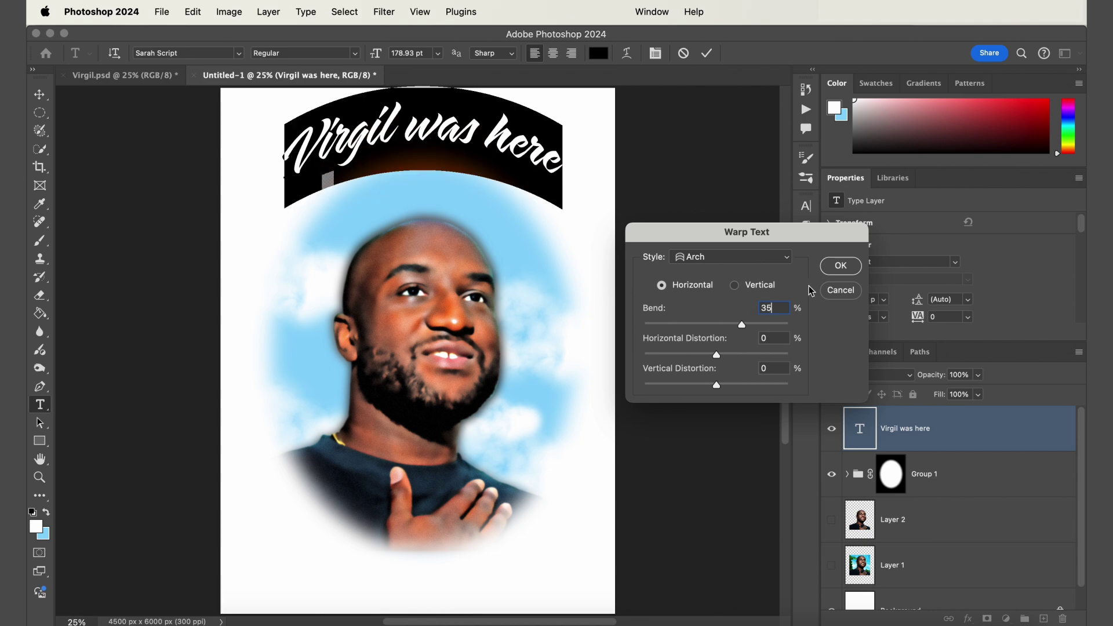
left_click(840, 266)
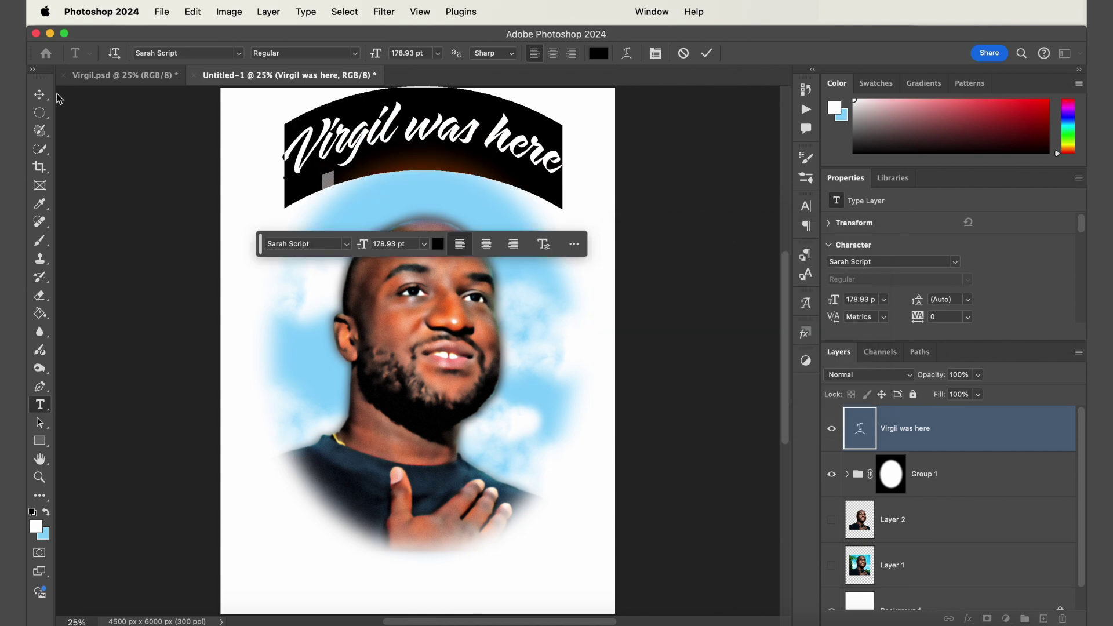
- Enlarge the arched "Virgil was here" text to 215.74 pt and position it over the top of the oval
left_click(40, 94)
left_click_drag(477, 135, 445, 179)
key("super+t")
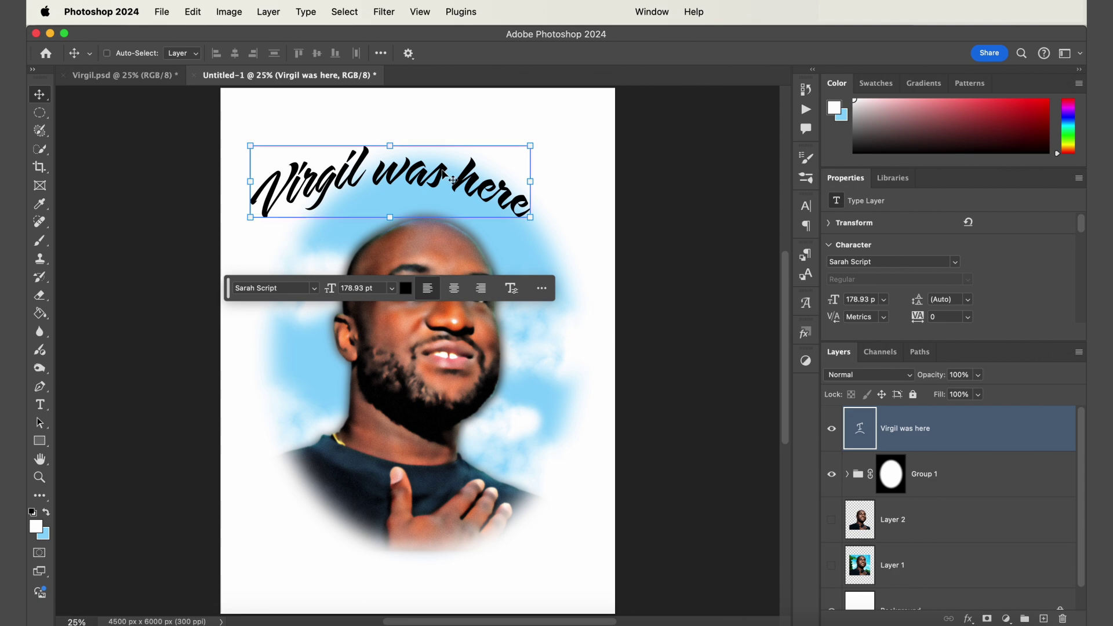
left_click_drag(529, 118, 595, 104)
left_click_drag(500, 174, 482, 182)
key("Return")
- Add a Sarah Script text layer reading "In Loving Memory" at 48 pt below the portrait
scroll(483, 181, "down", 1)
key("t")
left_click(238, 553)
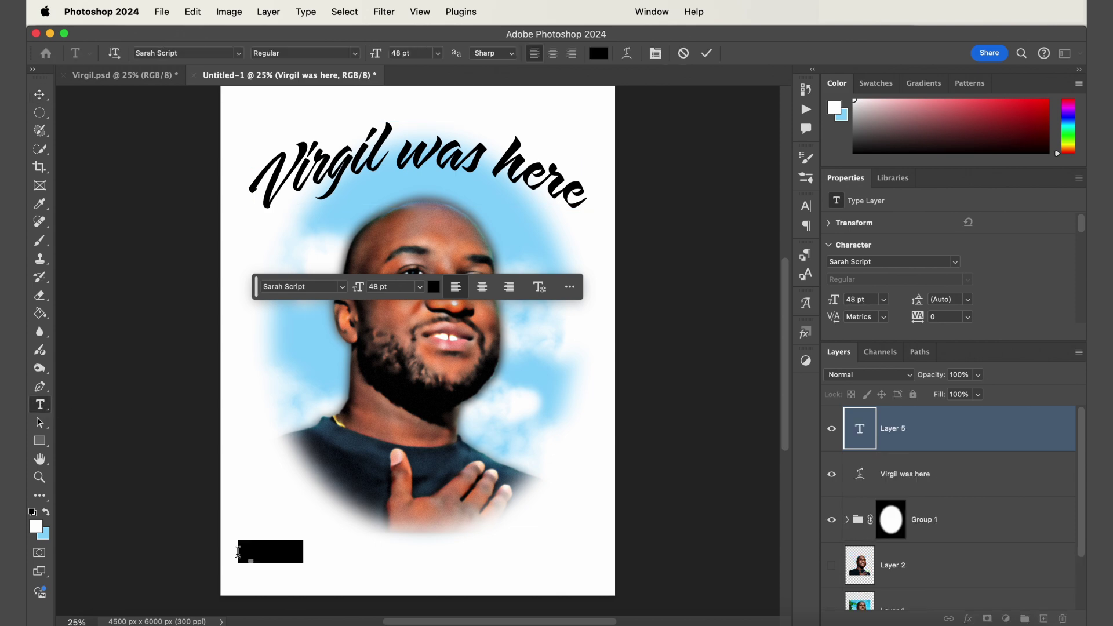
type("In Loving Memory")
key("Escape")
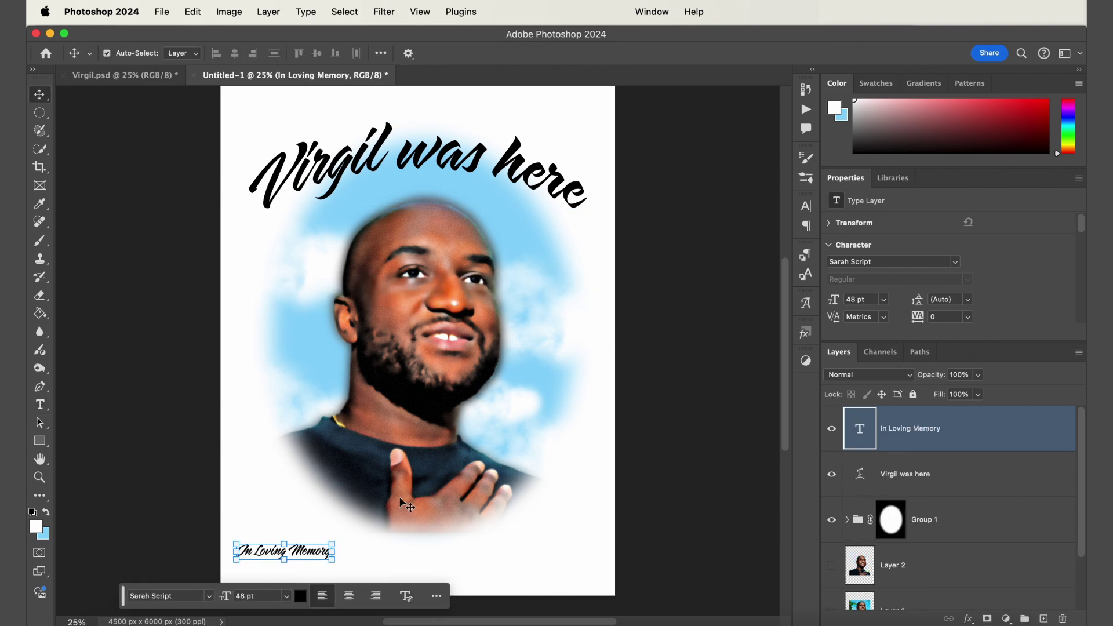
- Scale the "In Loving Memory" text to 354.51% and position it across the lower edge of the oval
key("super+t")
left_click_drag(336, 538, 582, 482)
left_click_drag(441, 521, 464, 533)
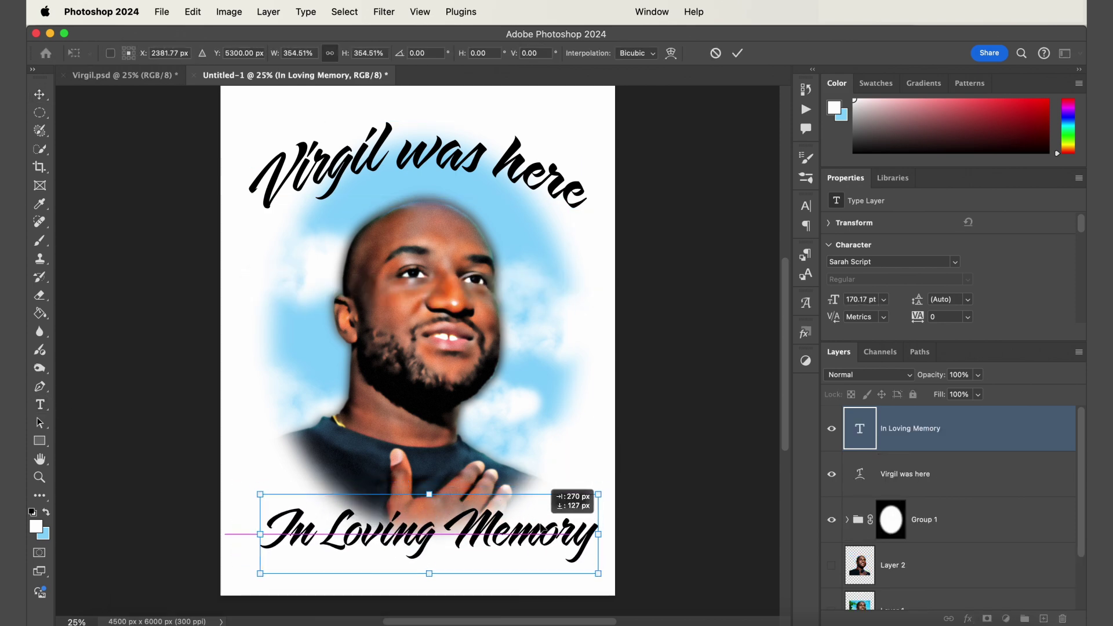
key("Return")
- Shift the masked Group 1 slightly and raise the arched "Virgil was here" text a little above the head
key("v")
left_click(542, 335)
left_click(543, 342)
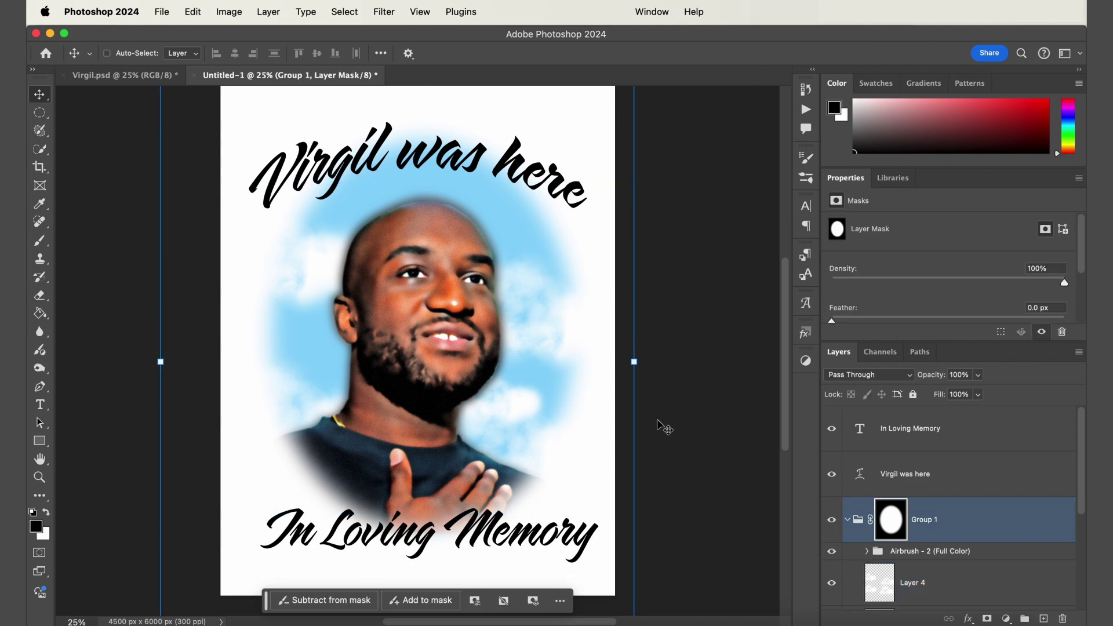
left_click_drag(543, 343, 542, 380)
key("Return")
left_click_drag(556, 119, 557, 104)
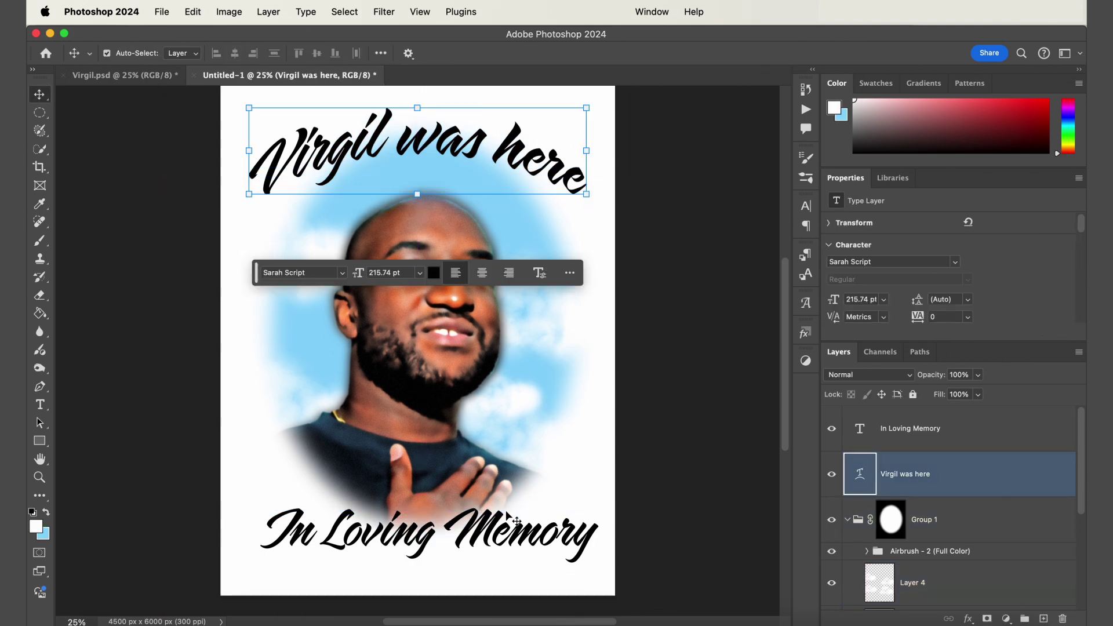
- Duplicate the "In Loving Memory" text just below itself and change the copy to read "Virgil Abloh" in quotation marks
left_click(494, 539)
left_click_drag(495, 539, 488, 570, "alt")
double_click(489, 565)
key("super+a")
type("\"Virgil Abloh\"")
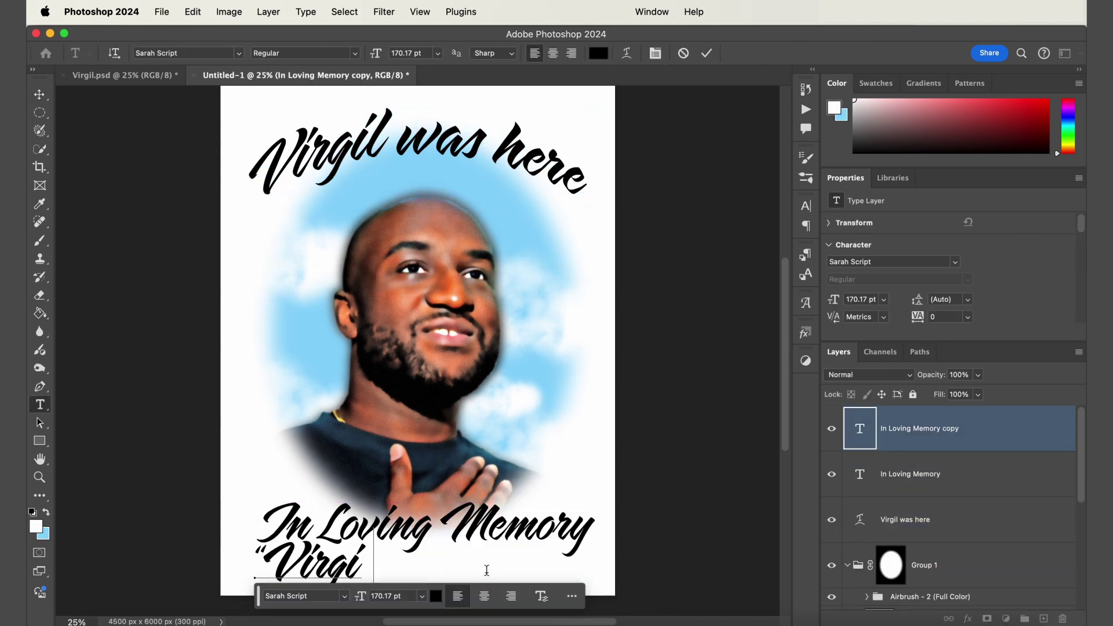
- Shrink the quoted "Virgil Abloh" text to 109.14 pt and center it beneath "In Loving Memory"
left_click(39, 96)
key("super+t")
left_click_drag(251, 605, 335, 603)
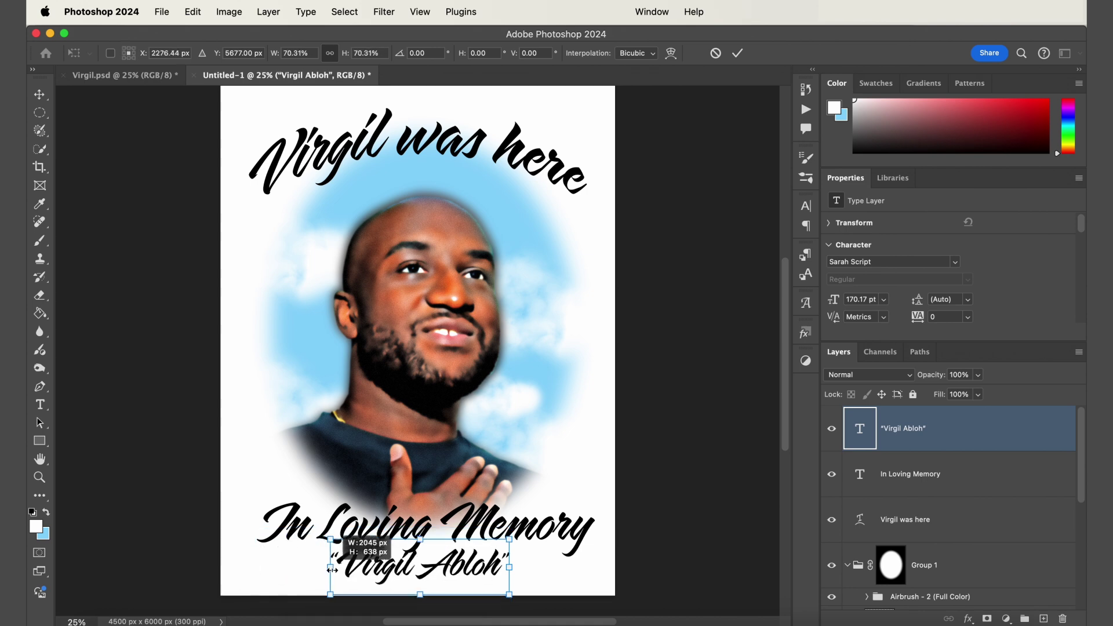
key("Return")
left_click_drag(406, 559, 426, 616)
key("super+t")
left_click_drag(464, 570, 465, 558)
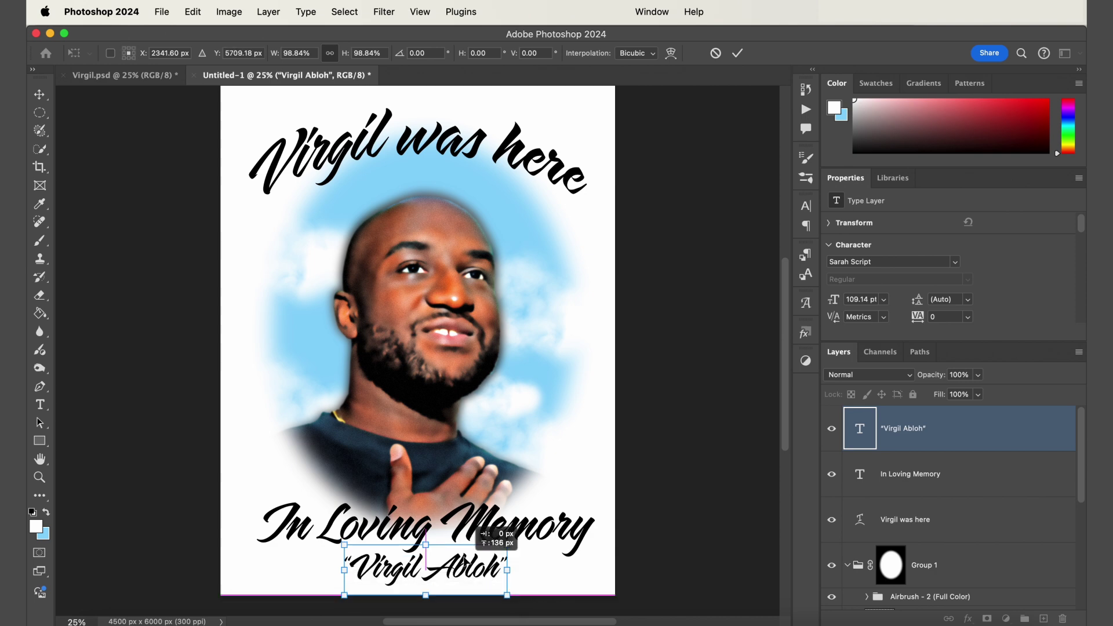
key("Return")
- Apply the blue gradient style from Studio Won - Airbrush Text Style Pack Vol 1 to the "Virgil was here" text
left_click(510, 521)
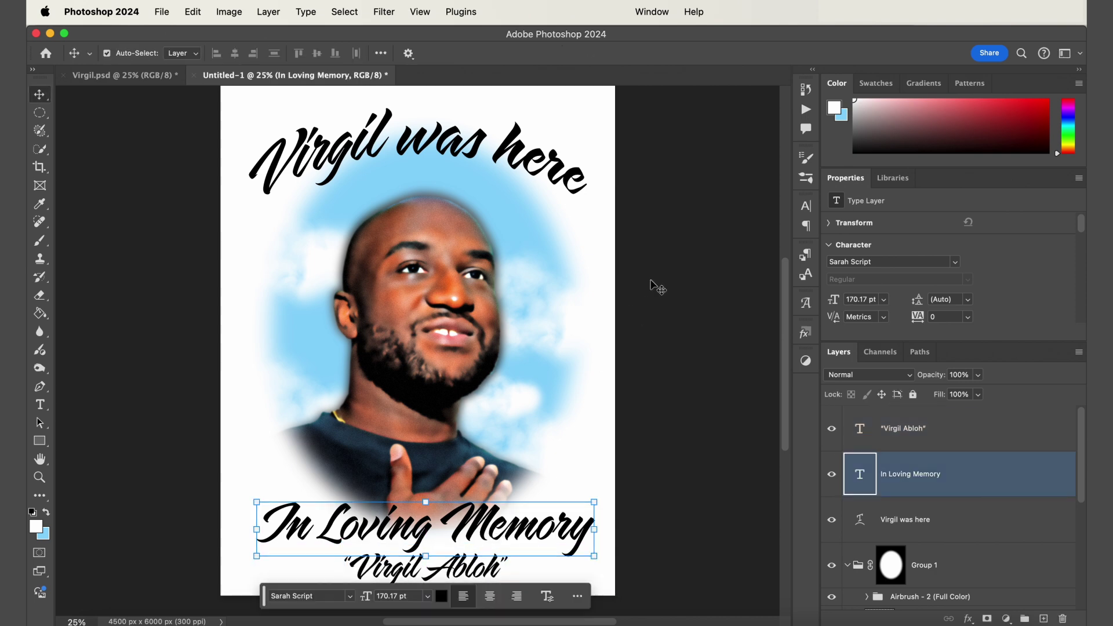
left_click(651, 13)
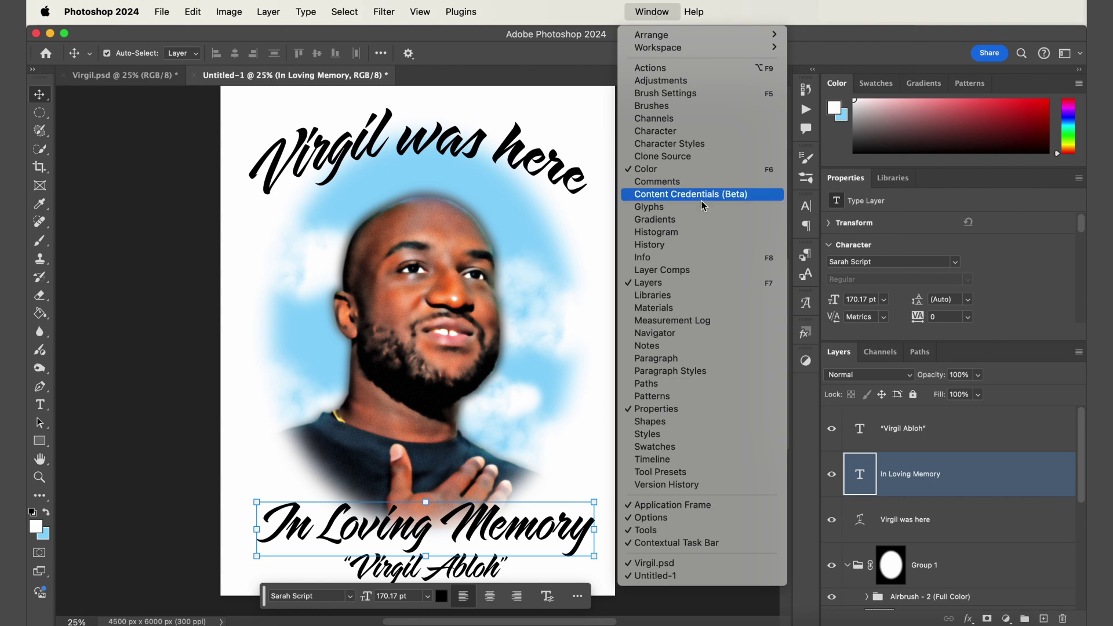
left_click(699, 434)
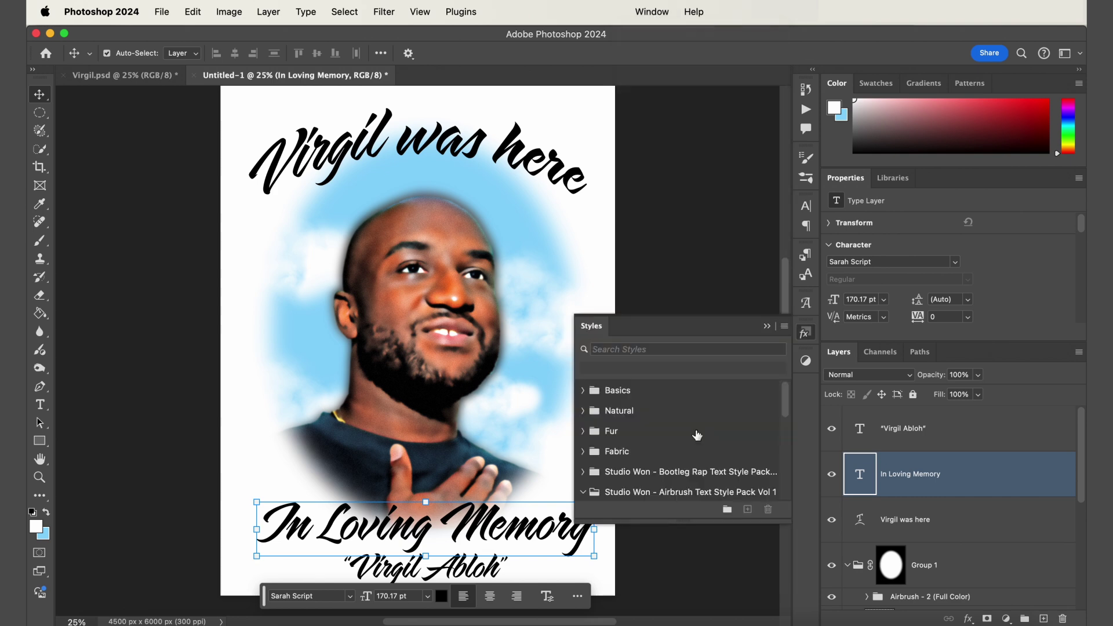
left_click(785, 326)
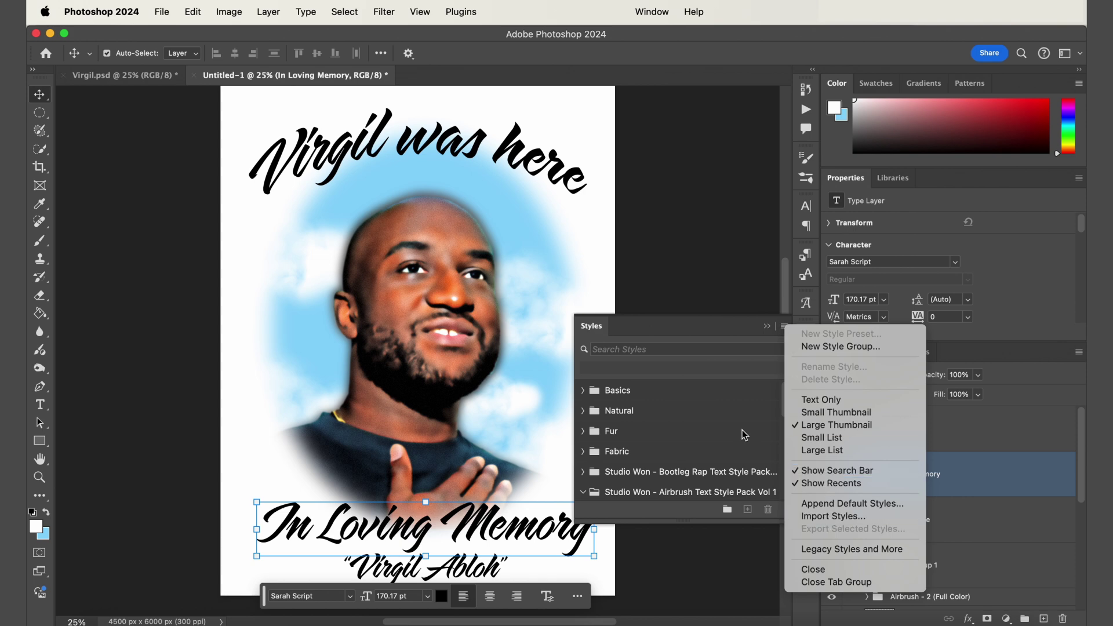
left_click(780, 403)
scroll(765, 430, "down", 4)
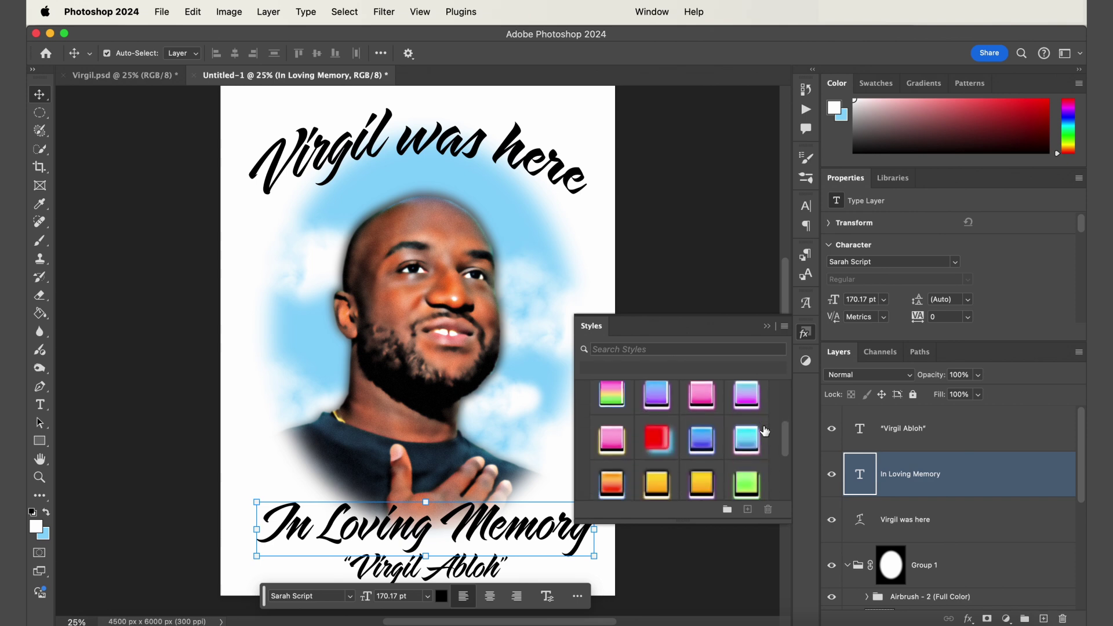
scroll(765, 430, "down", 2)
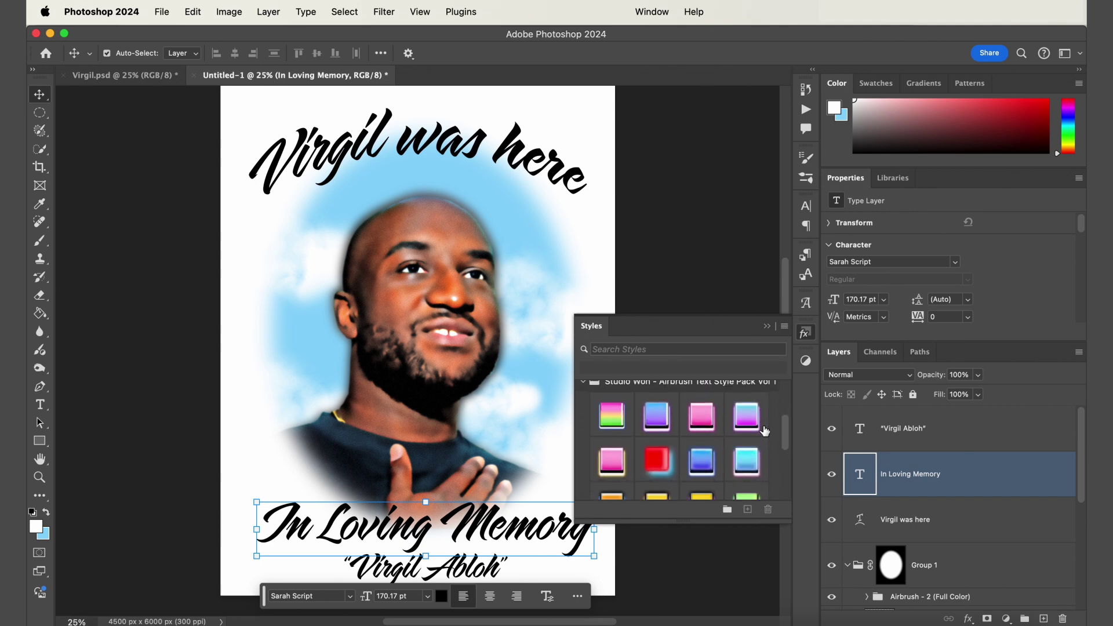
scroll(765, 430, "down", 2)
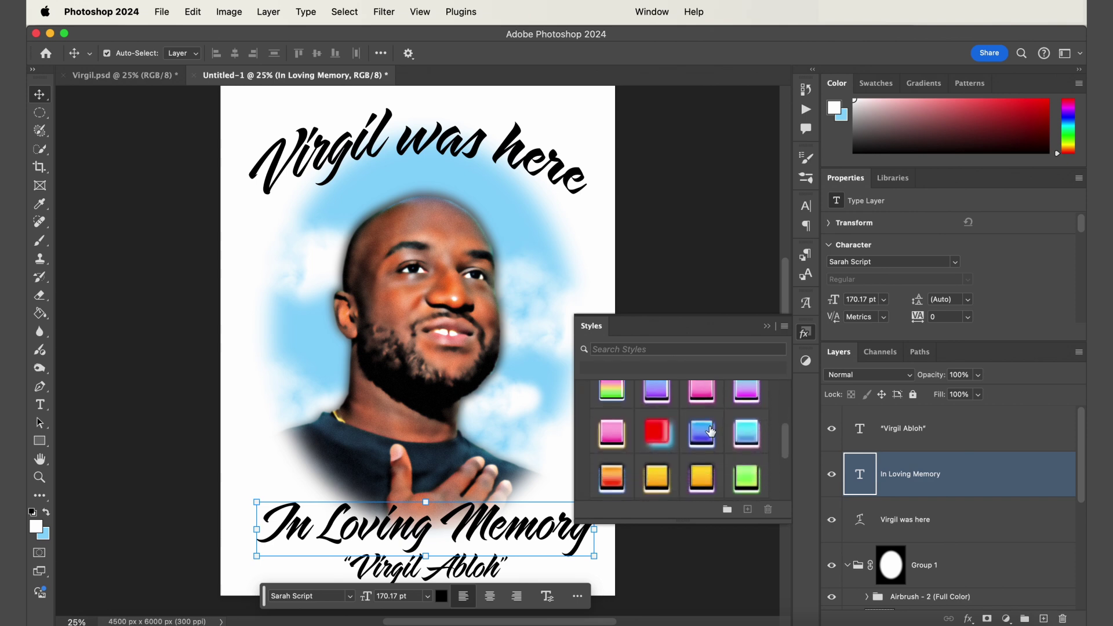
left_click(518, 196)
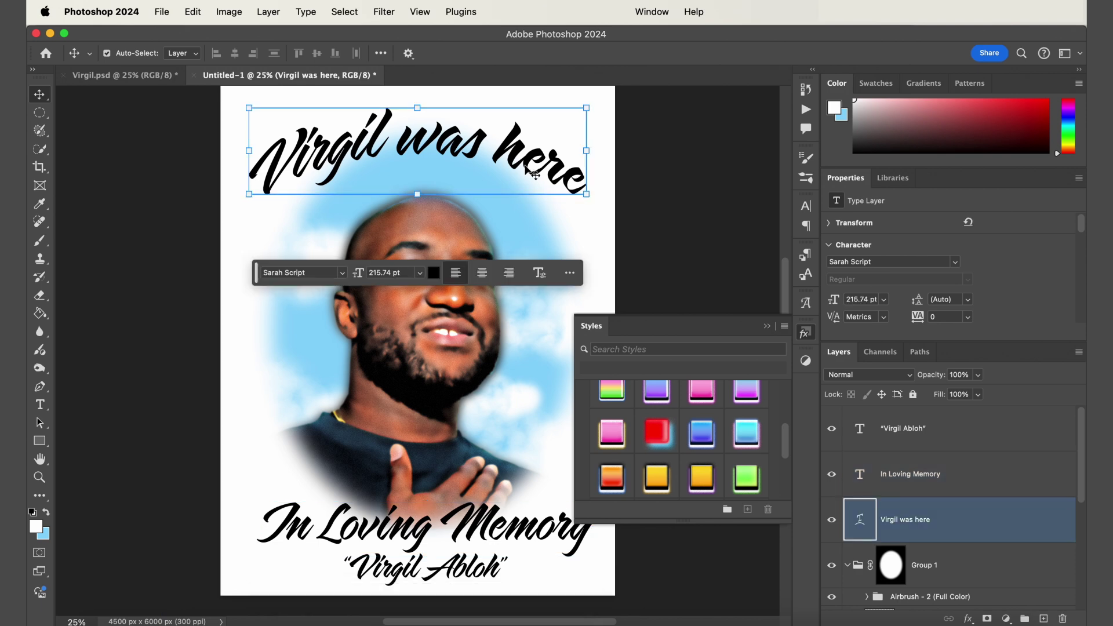
left_click(703, 433)
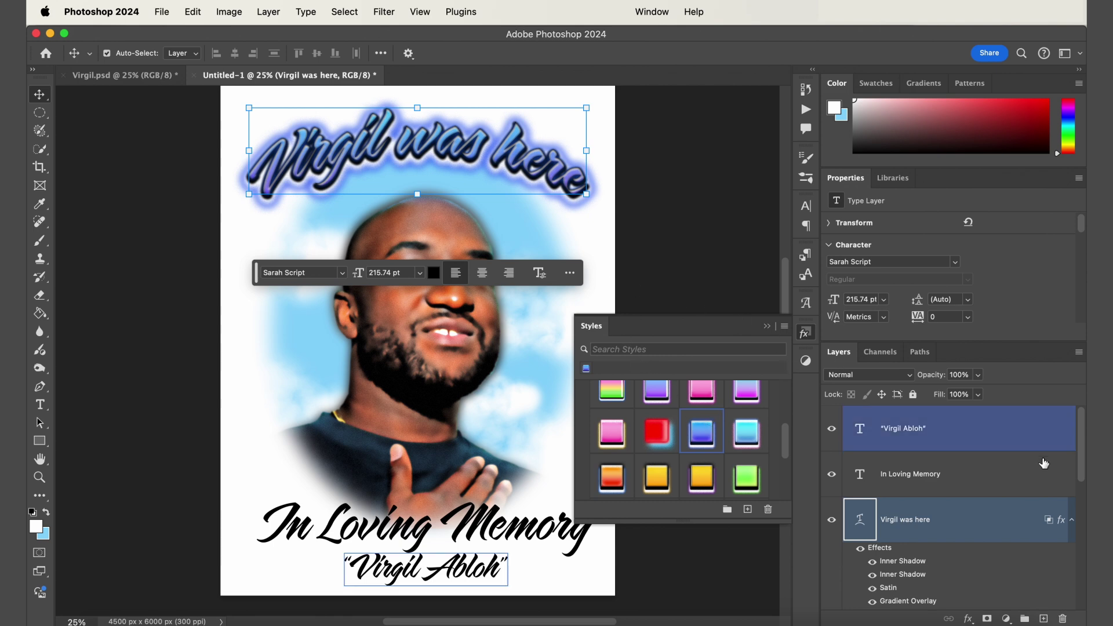
- Try scaling the layer effects of the "Virgil was here" text down to 89%, and settle on a scale of 100%
right_click(1060, 521)
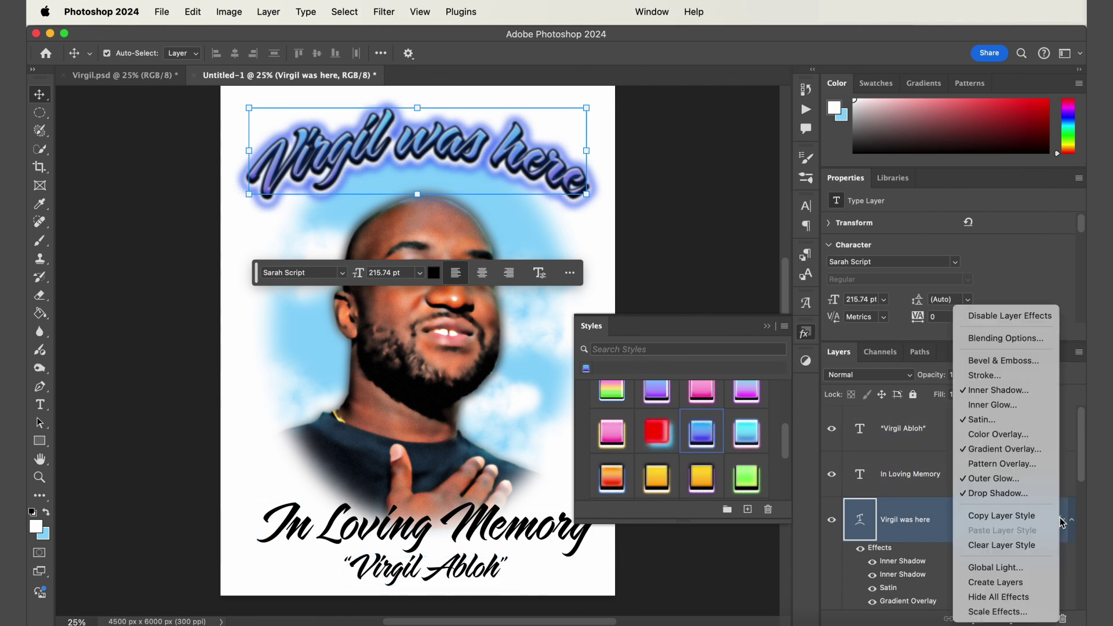
left_click(1011, 615)
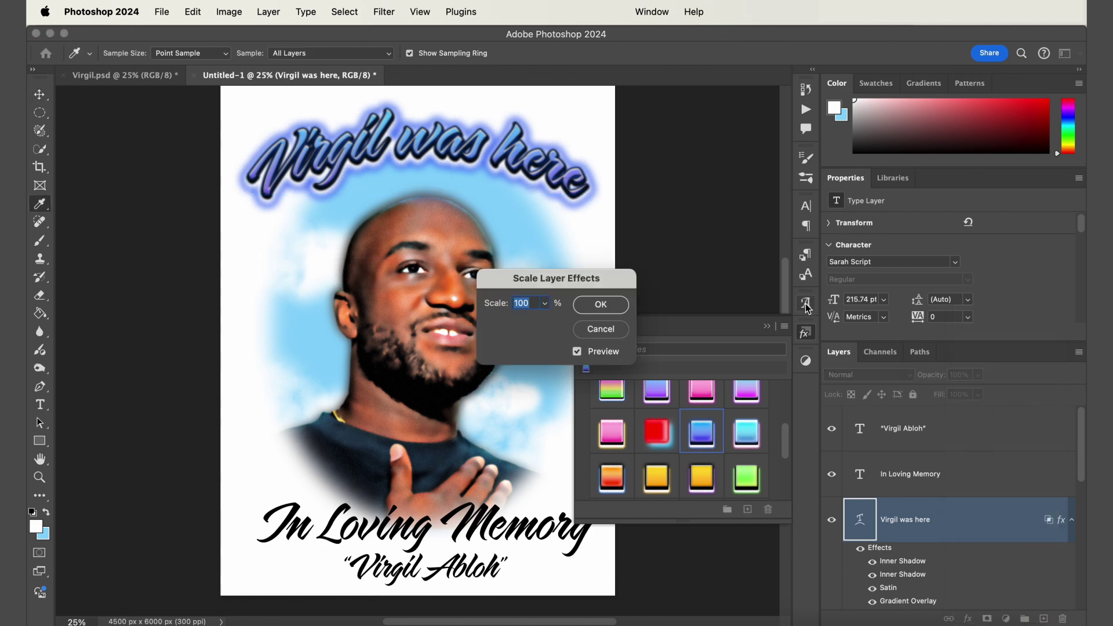
left_click(545, 303)
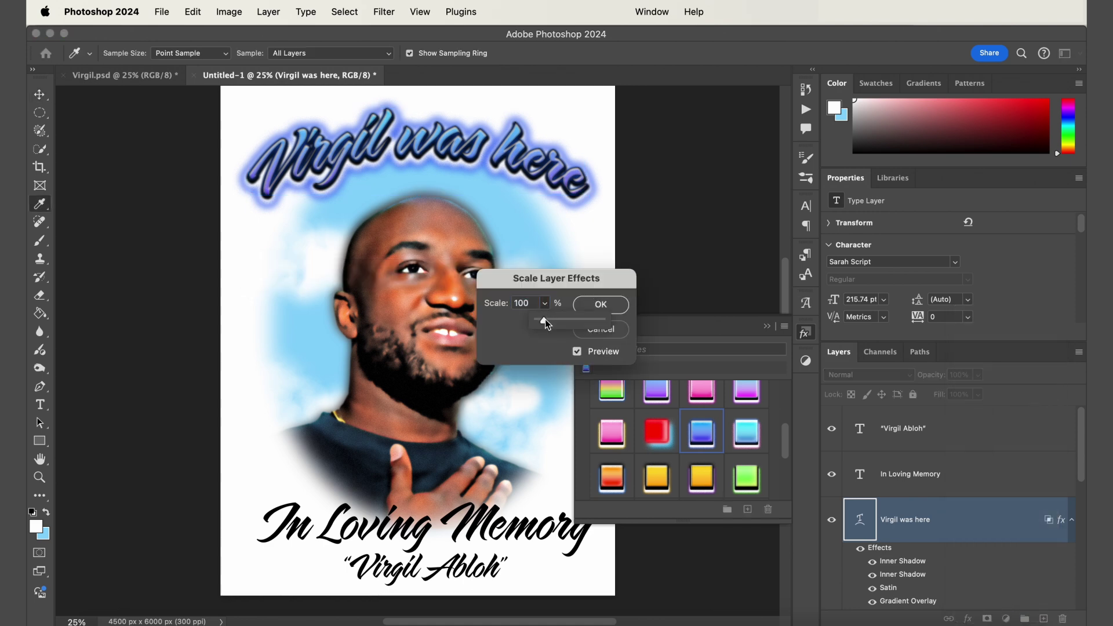
left_click_drag(544, 319, 543, 319)
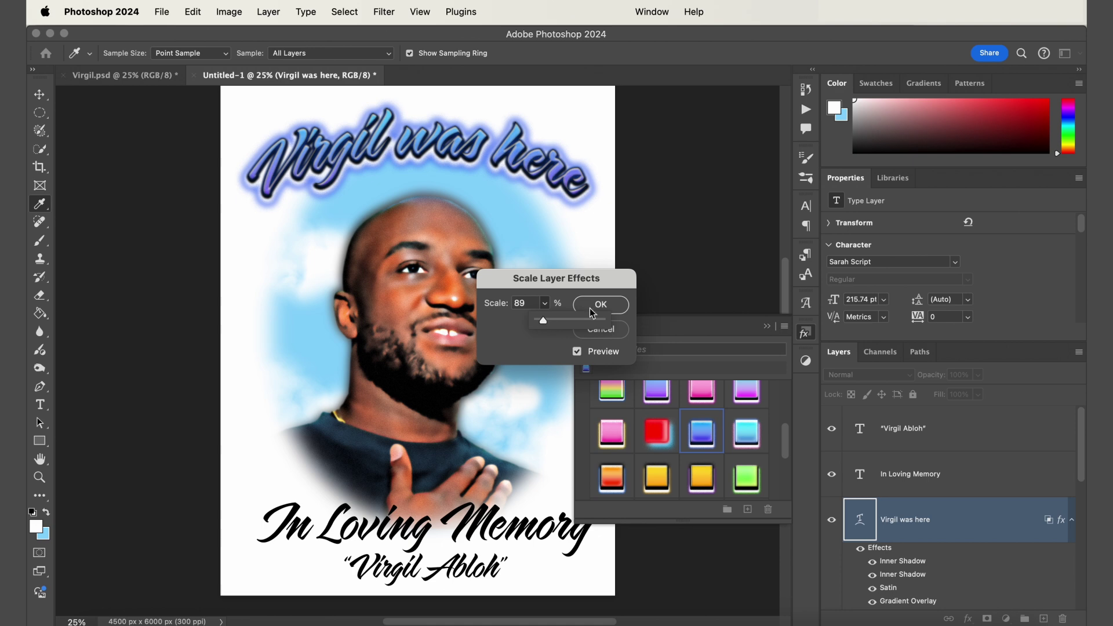
double_click(519, 303)
type("100")
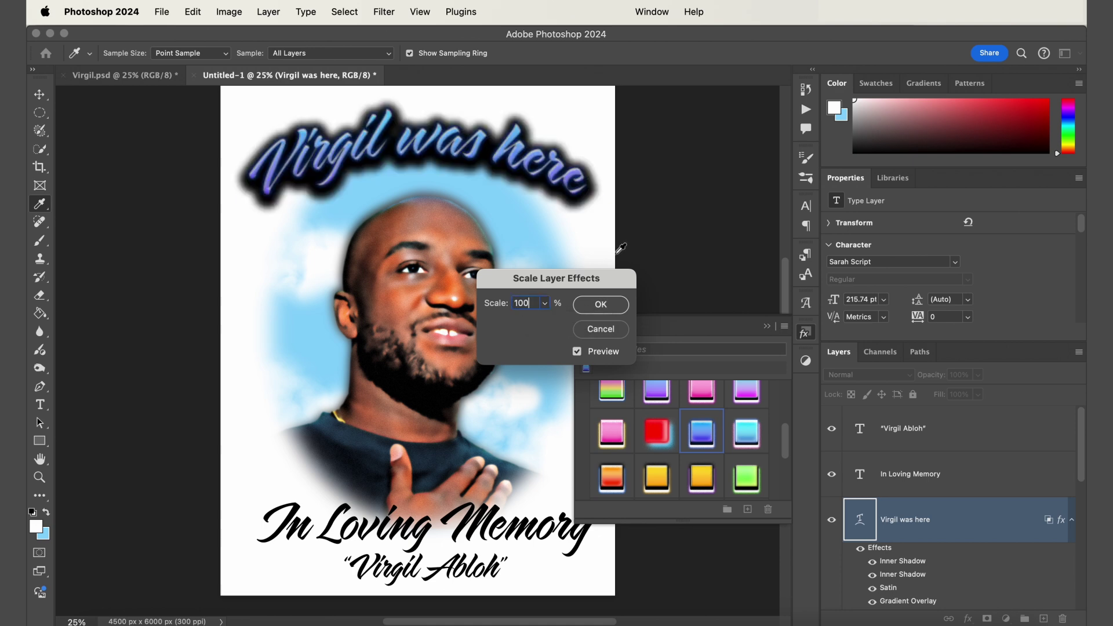
left_click(600, 303)
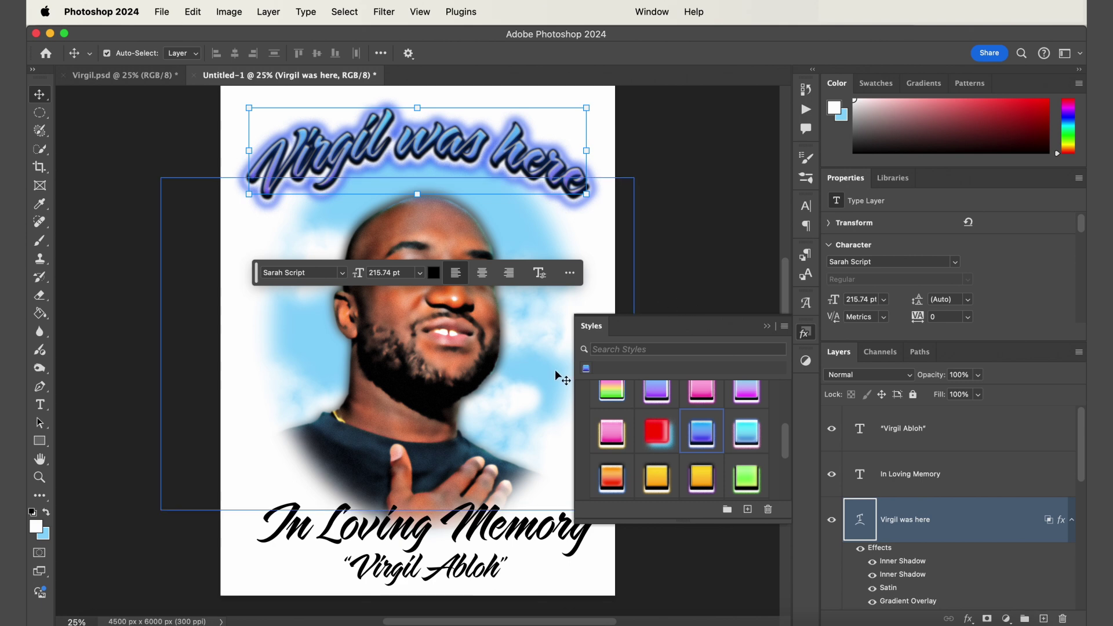
- Apply the blue gradient style from Studio Won - Airbrush Text Style Pack Vol 1 to the "In Loving Memory" text
left_click(469, 531)
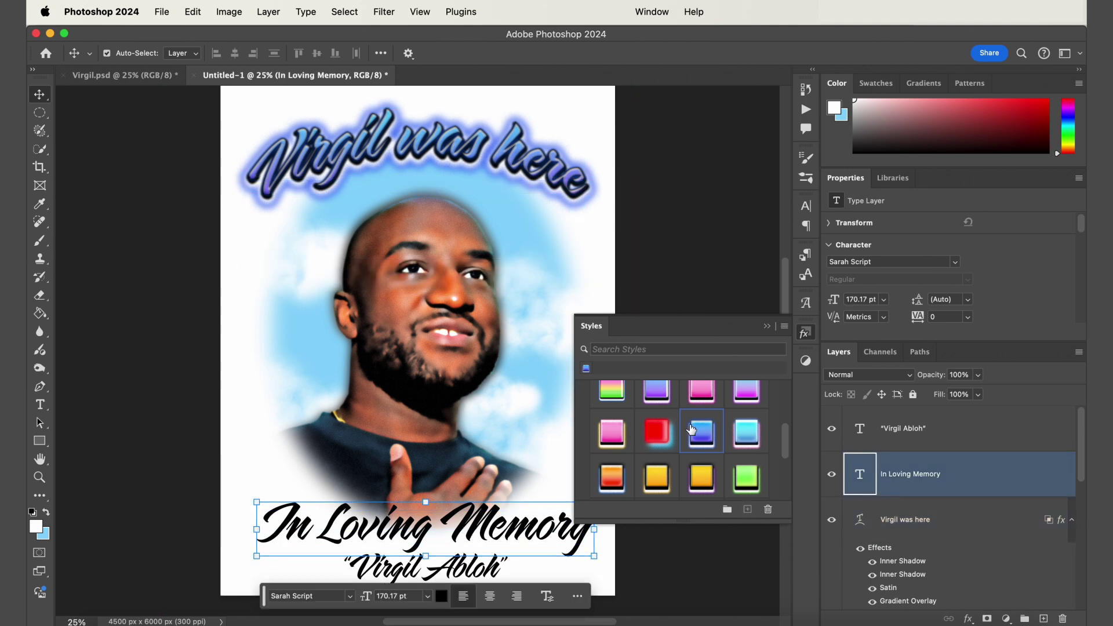
left_click(706, 438)
scroll(706, 437, "down", 5)
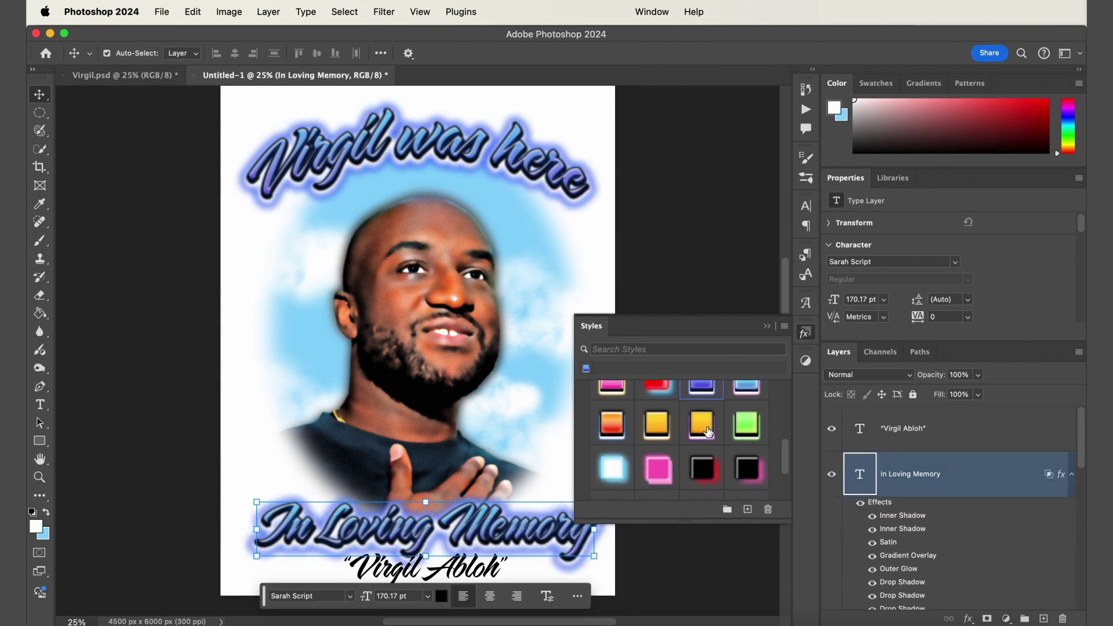
- Try the pink and the pink-yellow-green gradient airbrush styles on the "In Loving Memory" text, and return to the blue gradient style
left_click(600, 208)
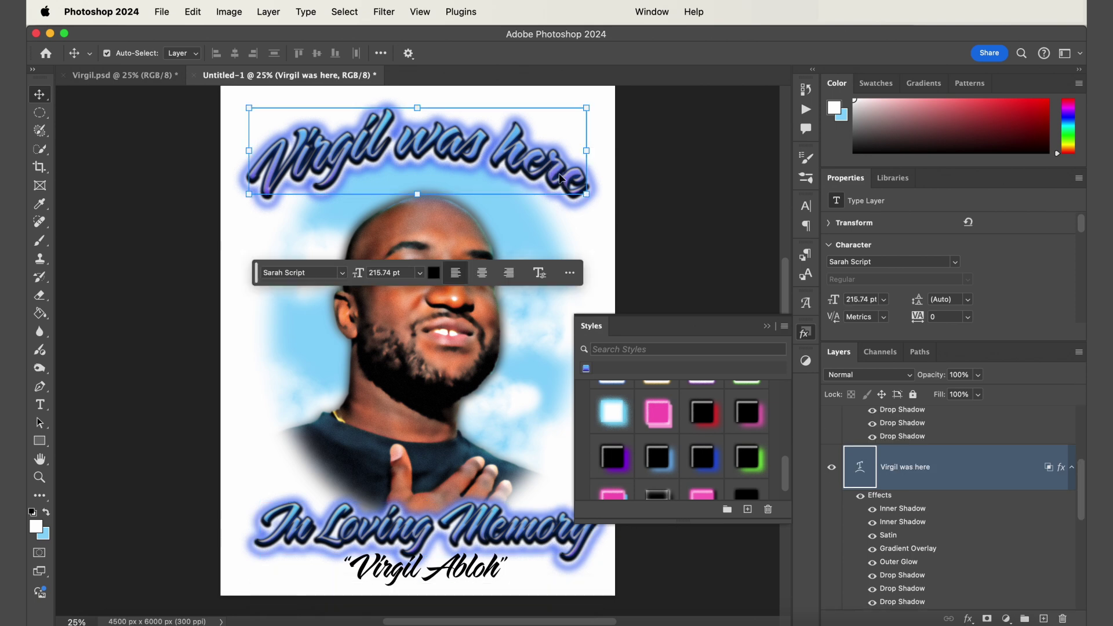
scroll(678, 440, "up", 10)
left_click(534, 505)
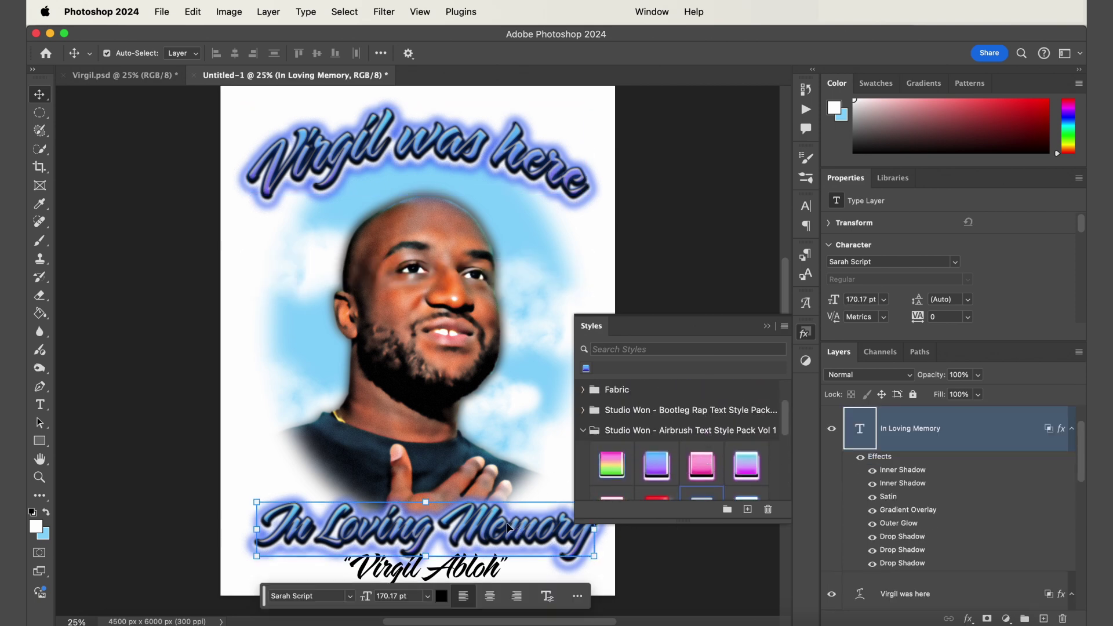
left_click(699, 465)
scroll(731, 455, "down", 1)
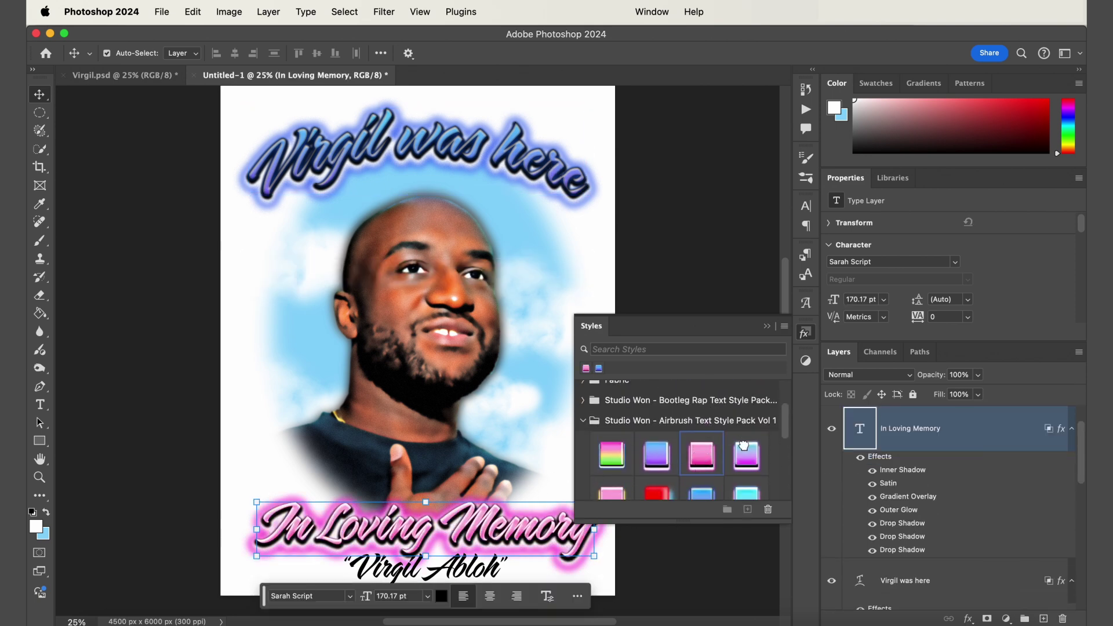
left_click(742, 445)
left_click(626, 461)
scroll(625, 459, "down", 1)
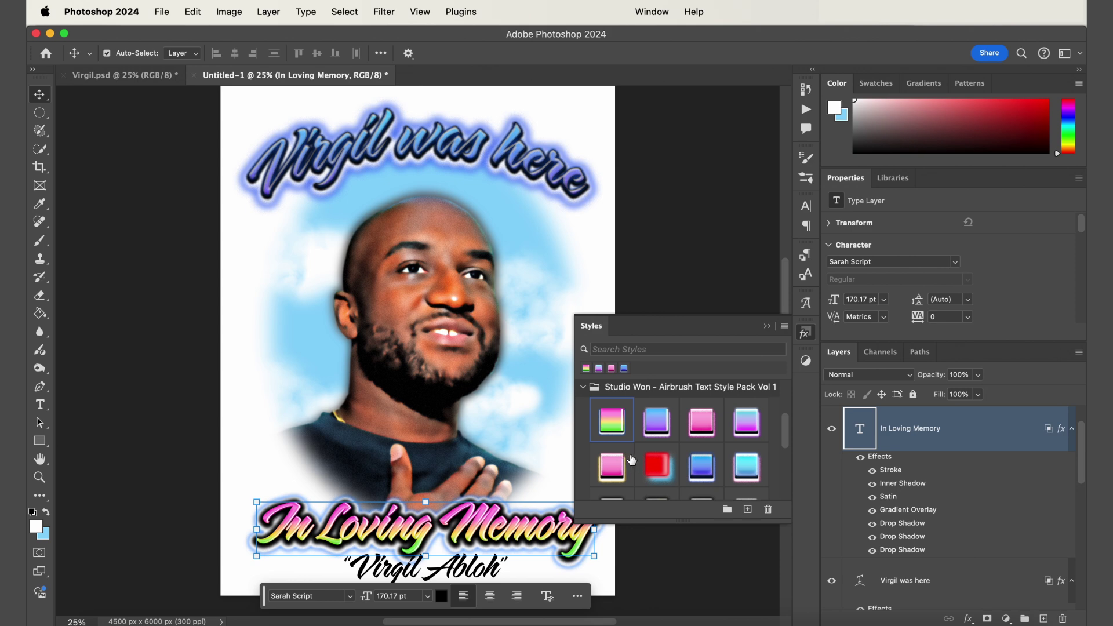
left_click(626, 461)
left_click(706, 462)
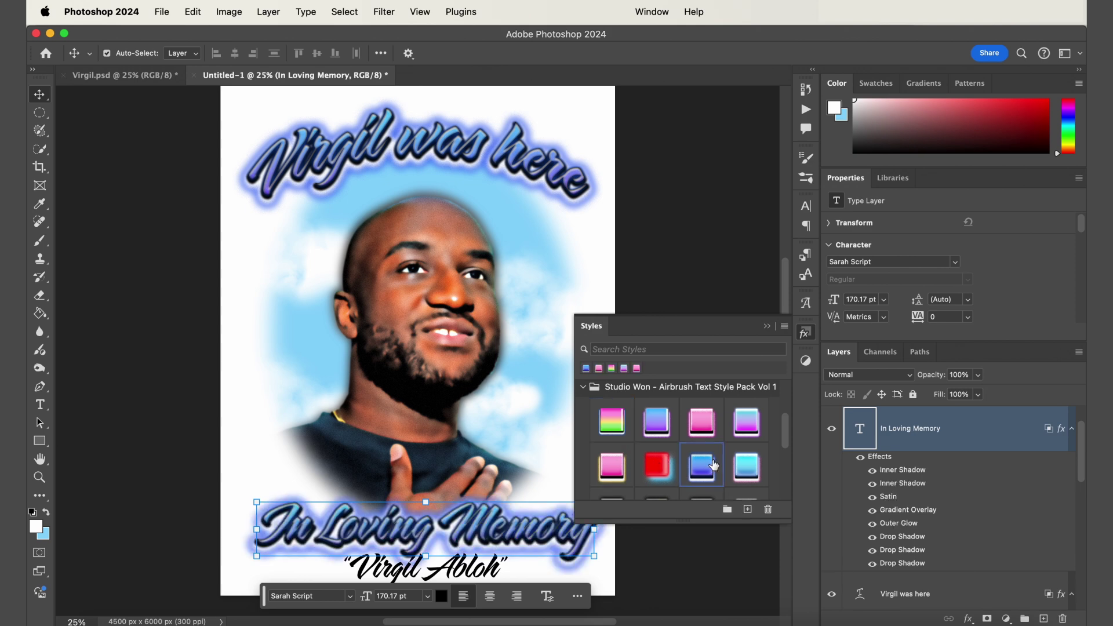
- Compare the green, blue-purple and pink-yellow-green airbrush styles on "In Loving Memory", and restore the blue gradient style
scroll(707, 458, "down", 2)
left_click(744, 426)
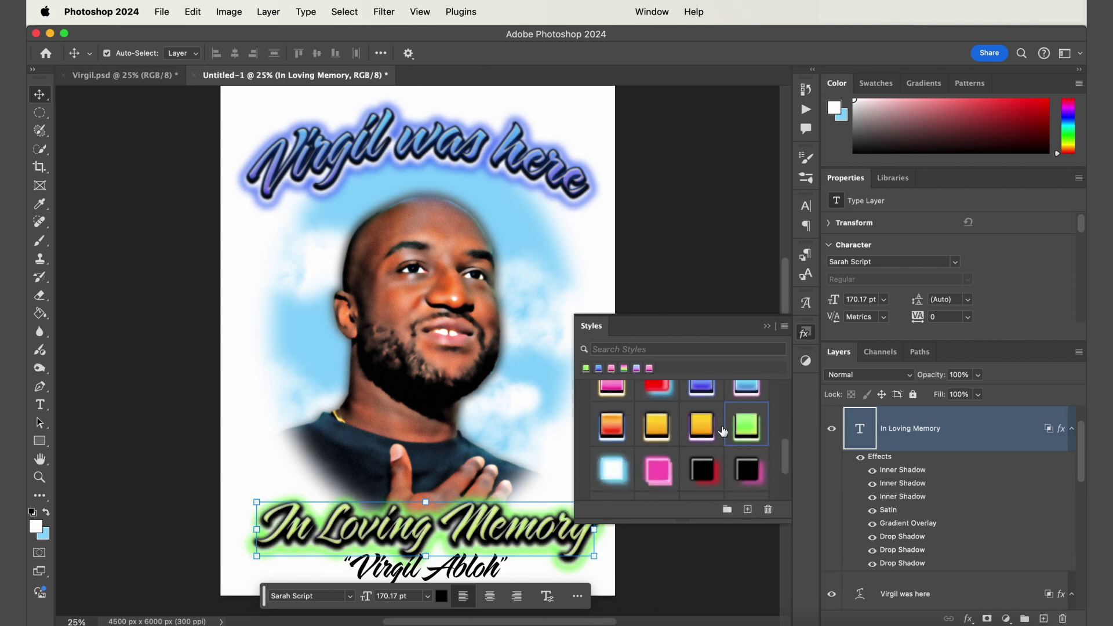
left_click(694, 395)
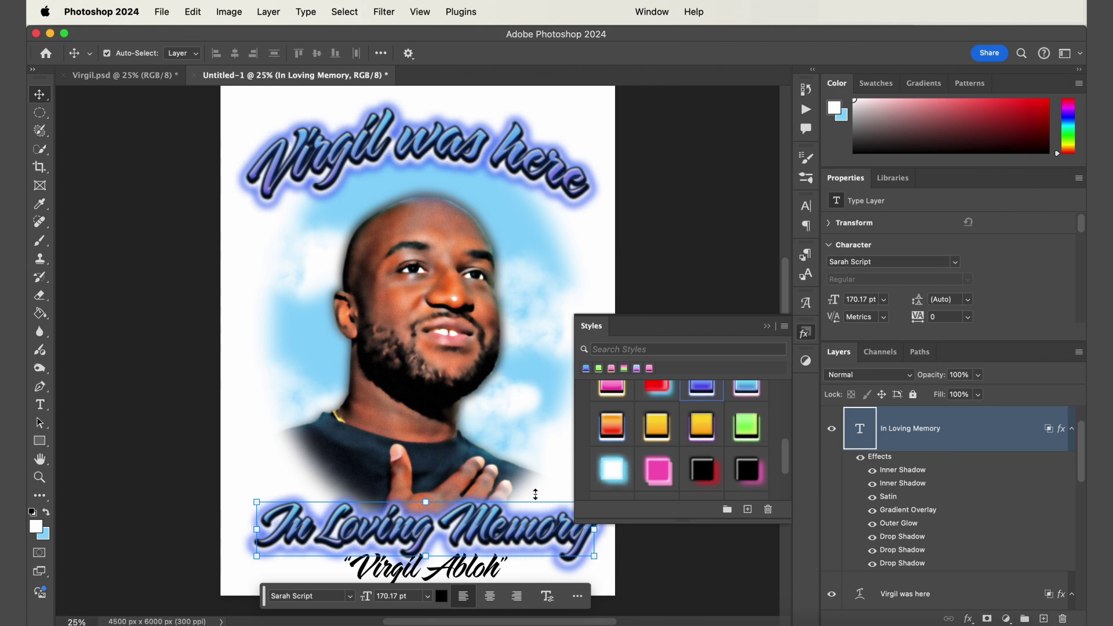
scroll(641, 392, "up", 5)
scroll(644, 400, "down", 3)
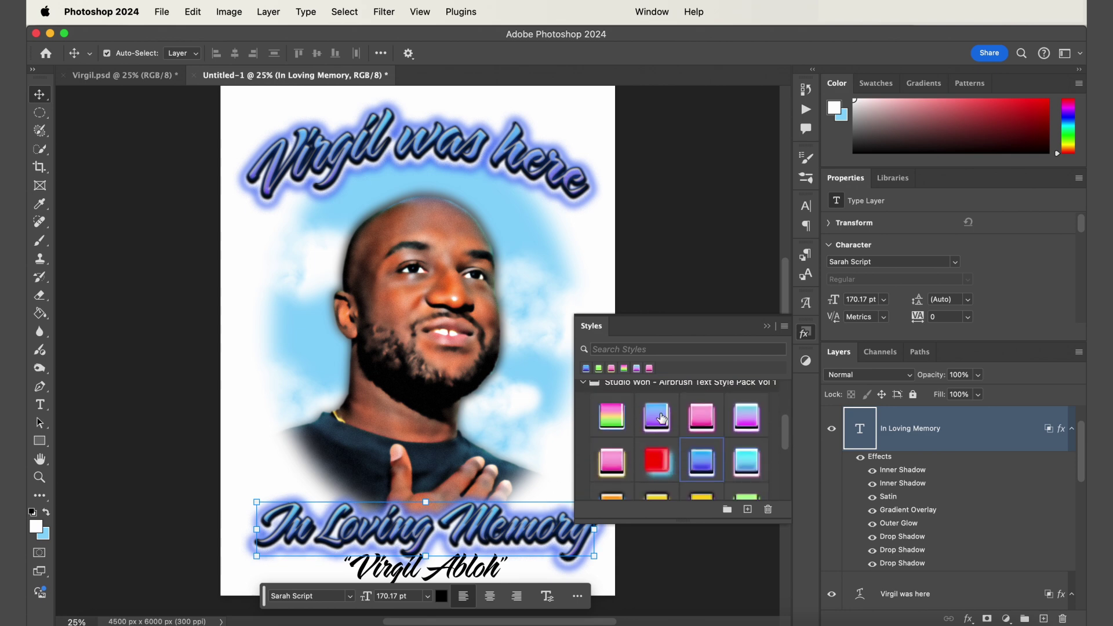
left_click(660, 417)
left_click(629, 421)
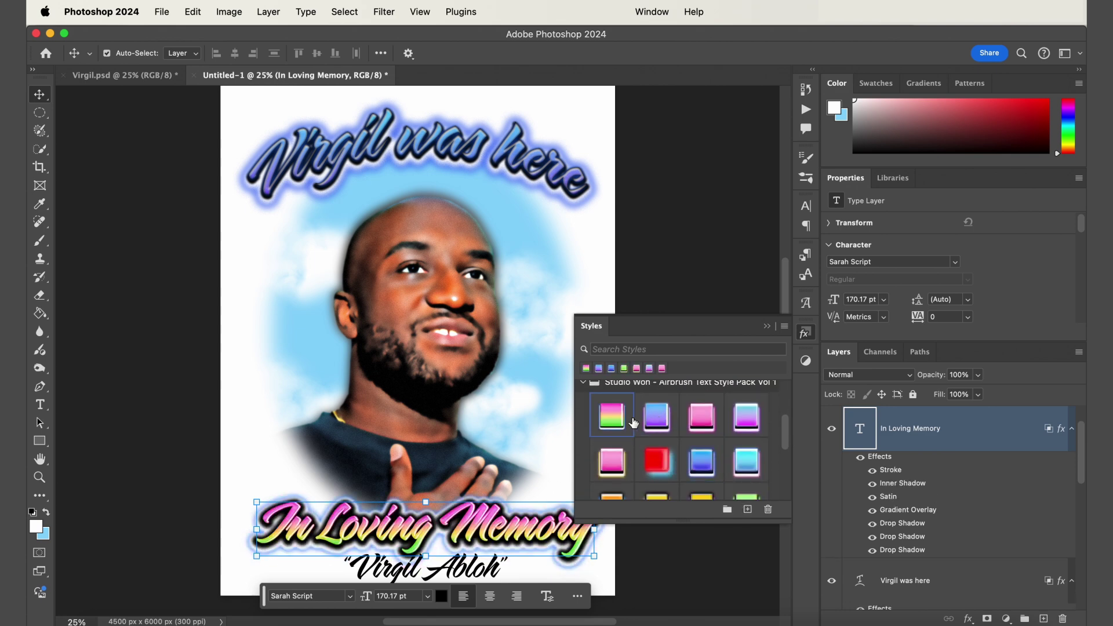
scroll(662, 419, "down", 2)
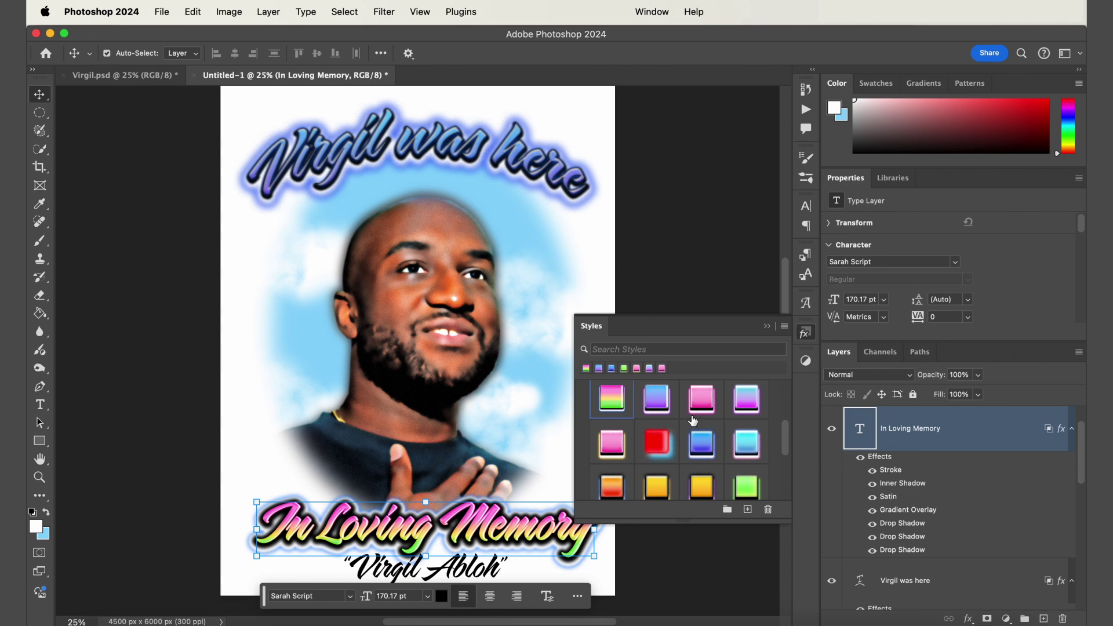
scroll(693, 419, "down", 2)
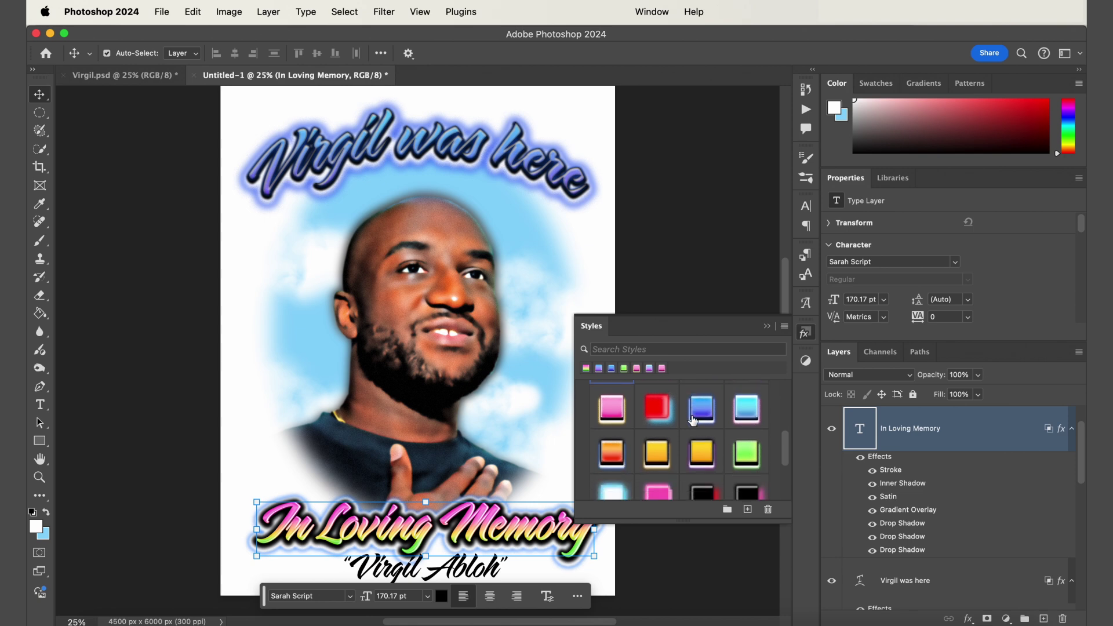
scroll(693, 419, "down", 3)
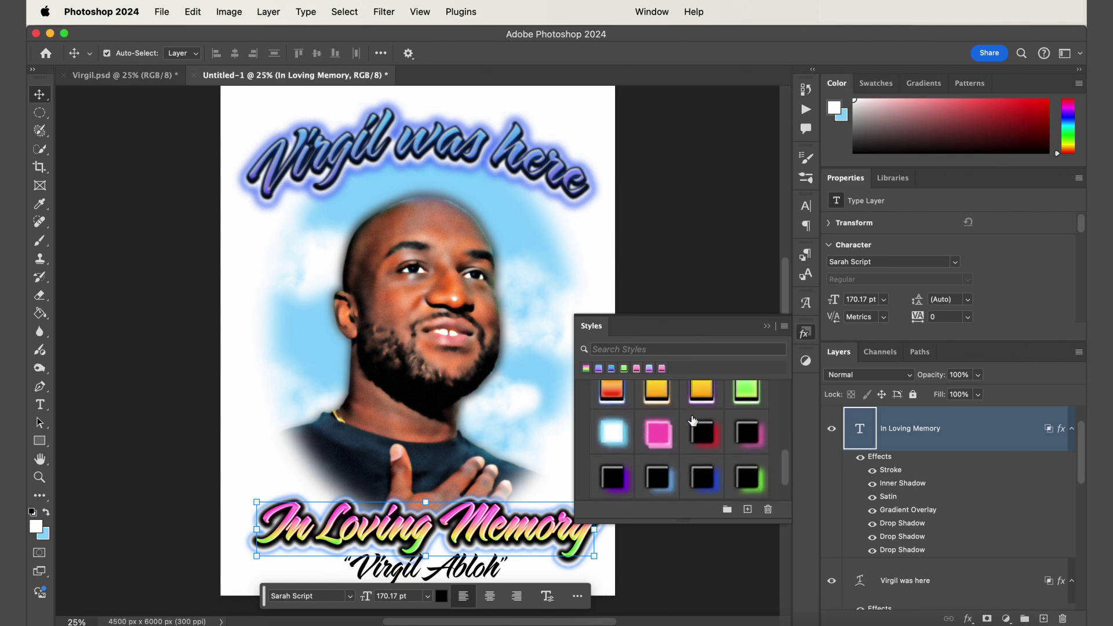
scroll(715, 436, "up", 3)
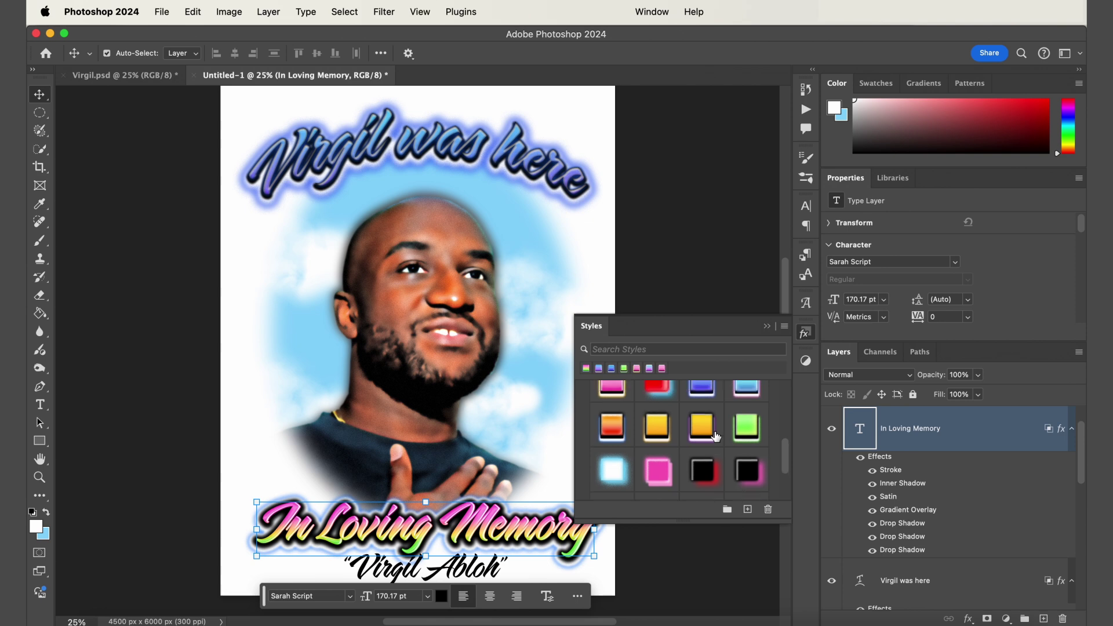
left_click(704, 392)
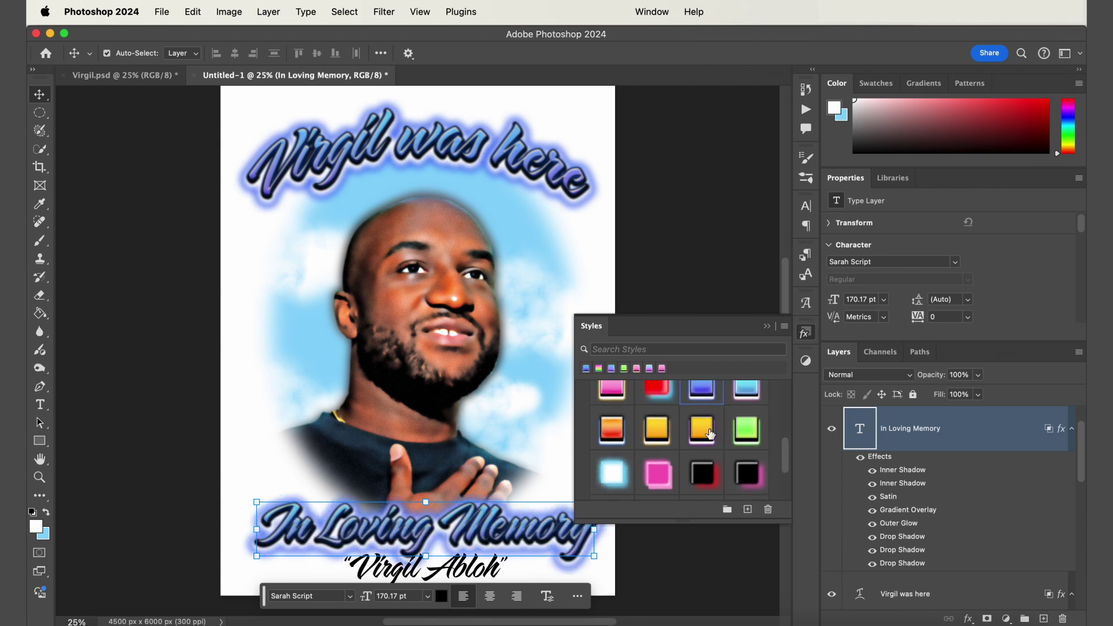
scroll(702, 437, "down", 4)
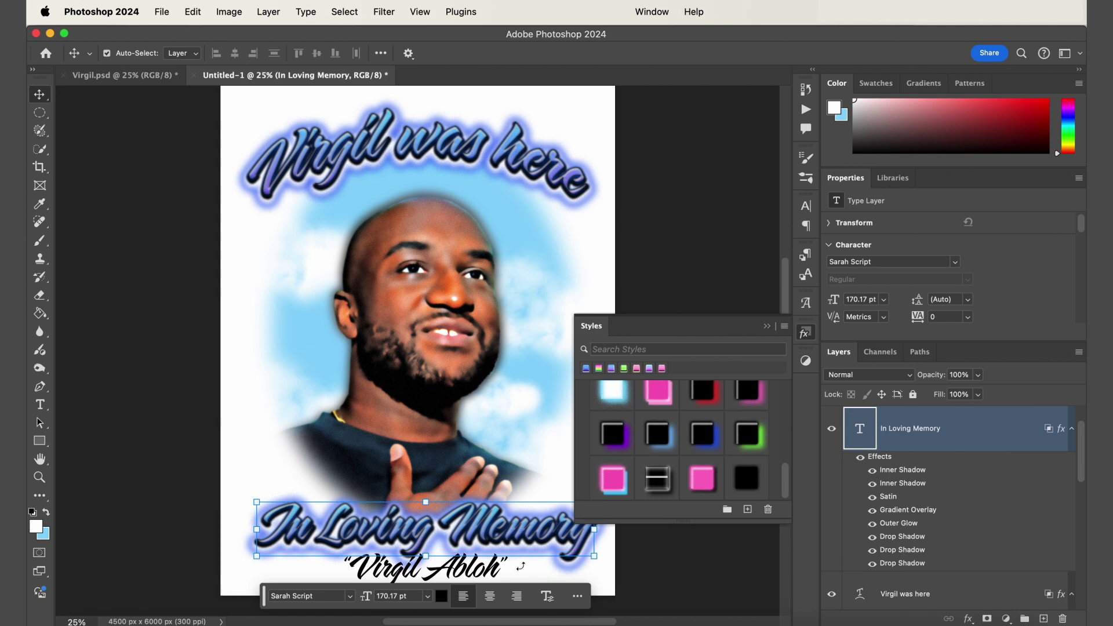
key("super+t")
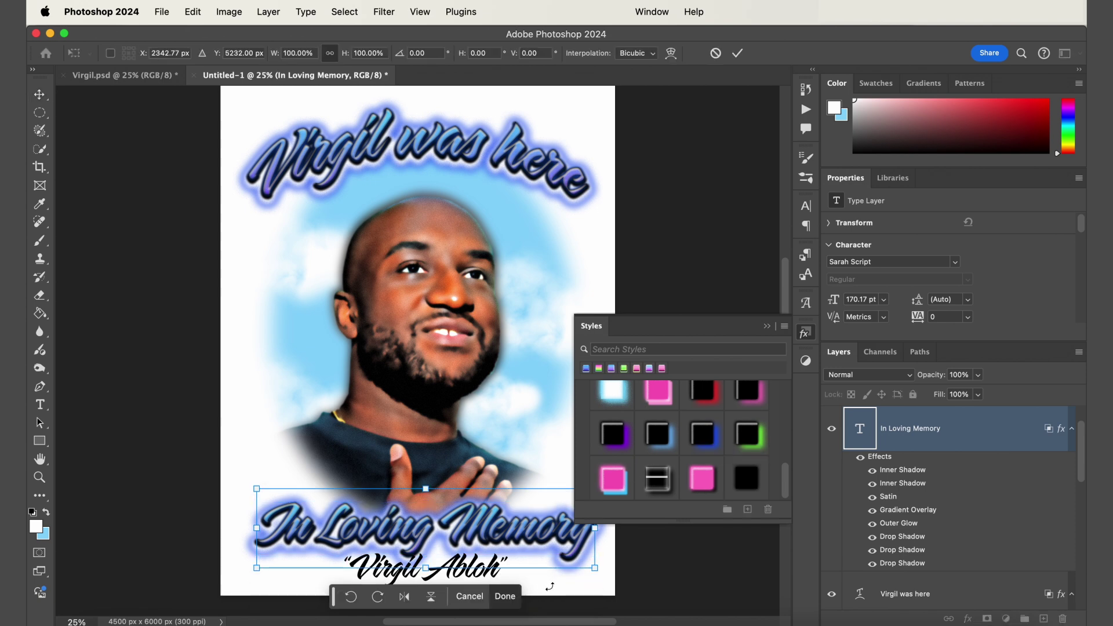
key("Return")
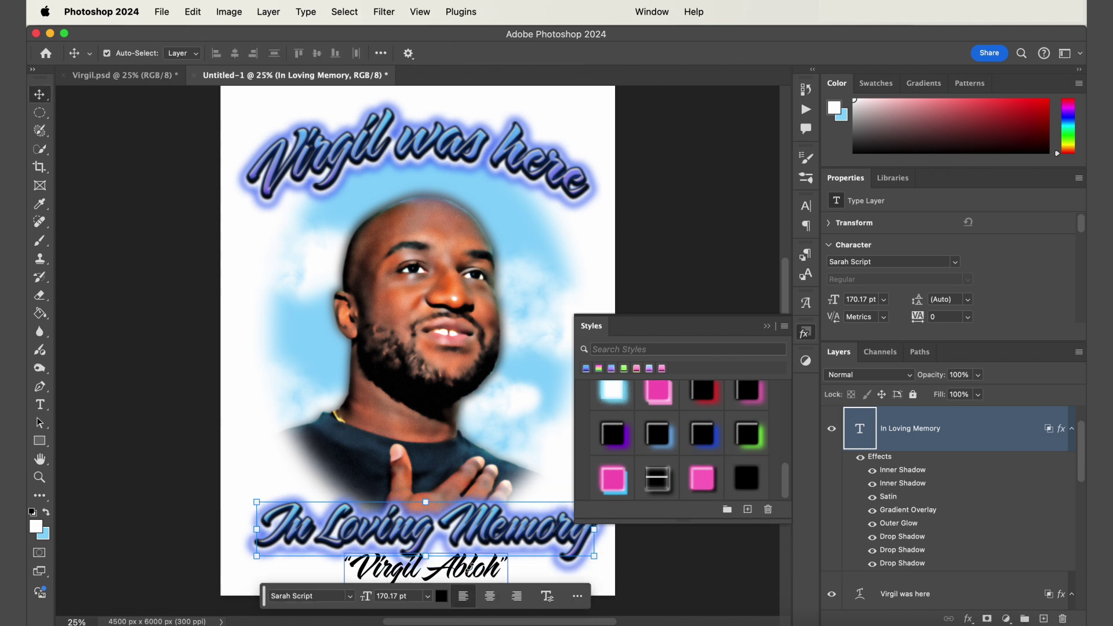
scroll(1031, 504, "down", 1)
left_click(986, 572)
scroll(1020, 522, "down", 3)
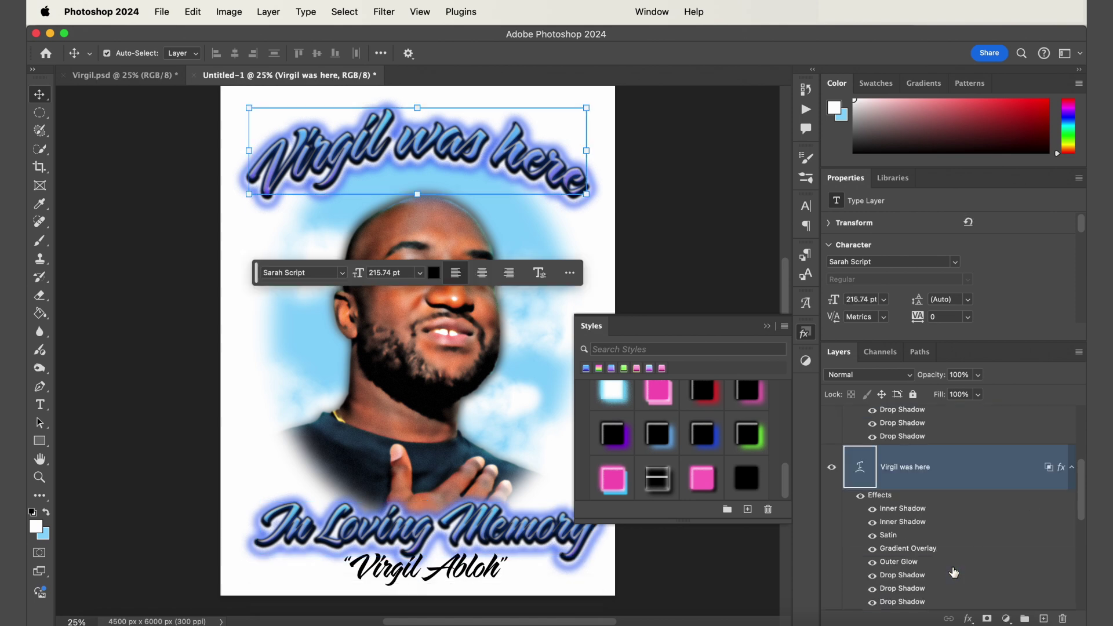
right_click(897, 494)
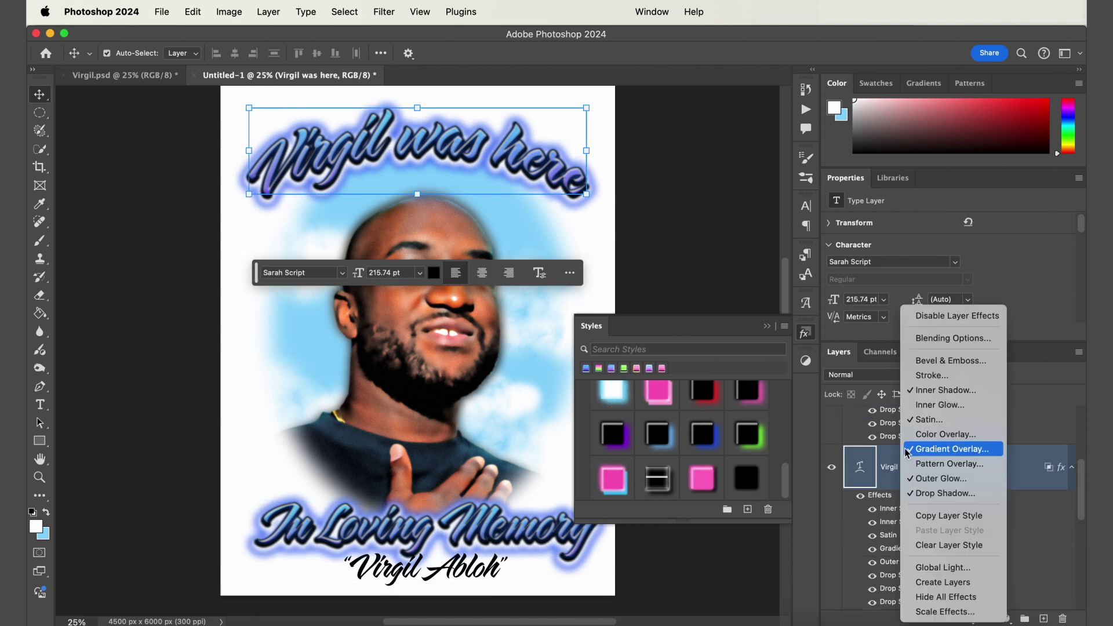
left_click(945, 450)
left_click(1021, 239)
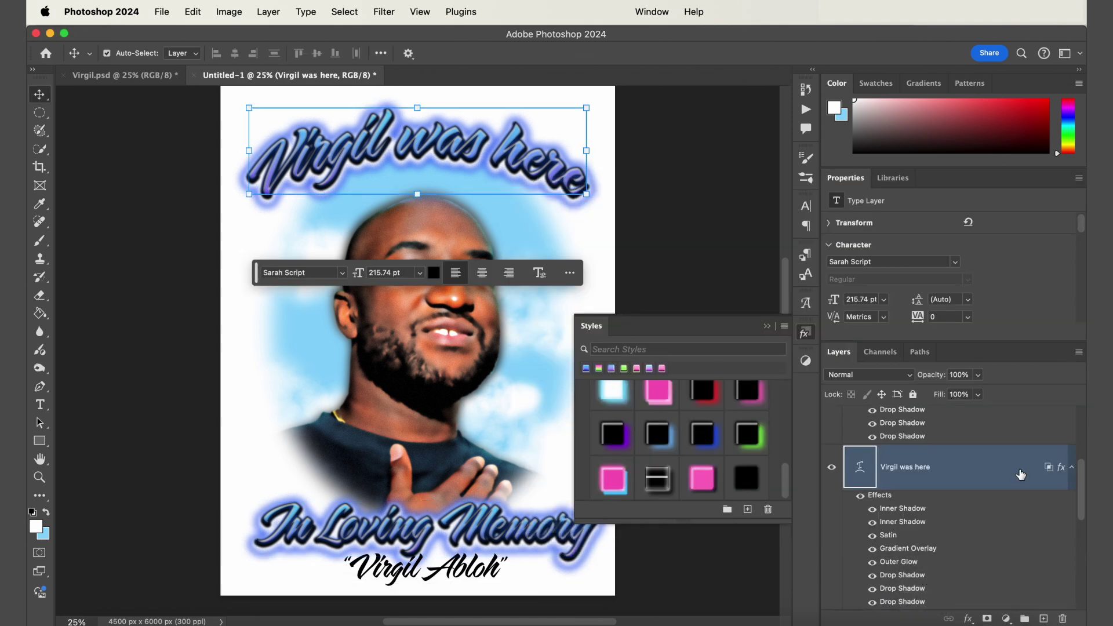
- Apply the plain black style at the end of the airbrush style pack to the quoted "Virgil Abloh" text
scroll(1008, 486, "up", 3)
left_click(973, 441)
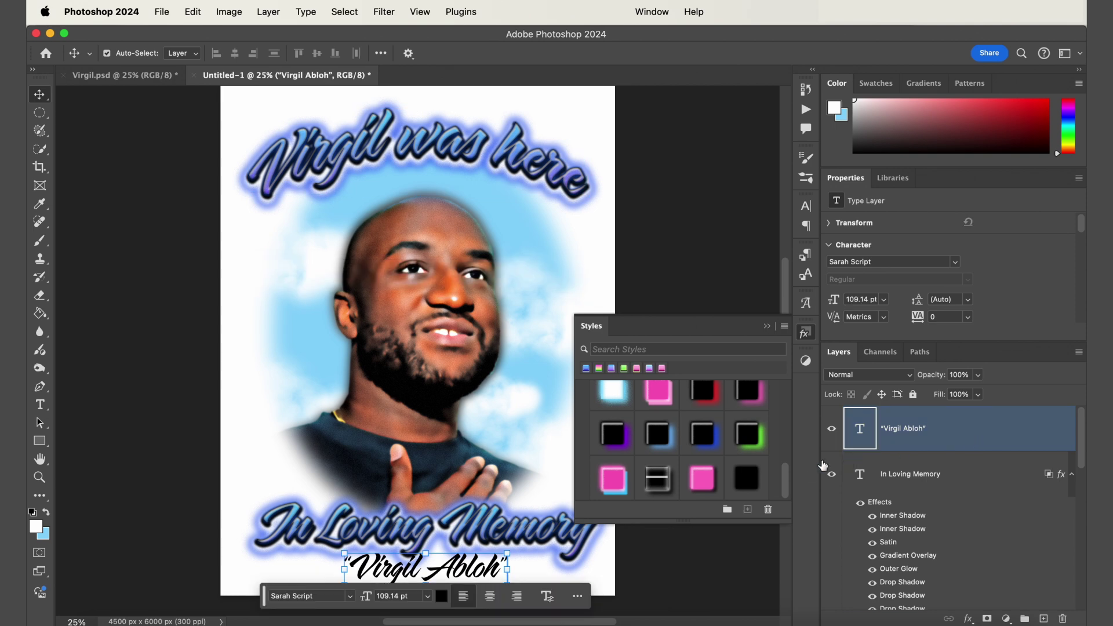
left_click(755, 480)
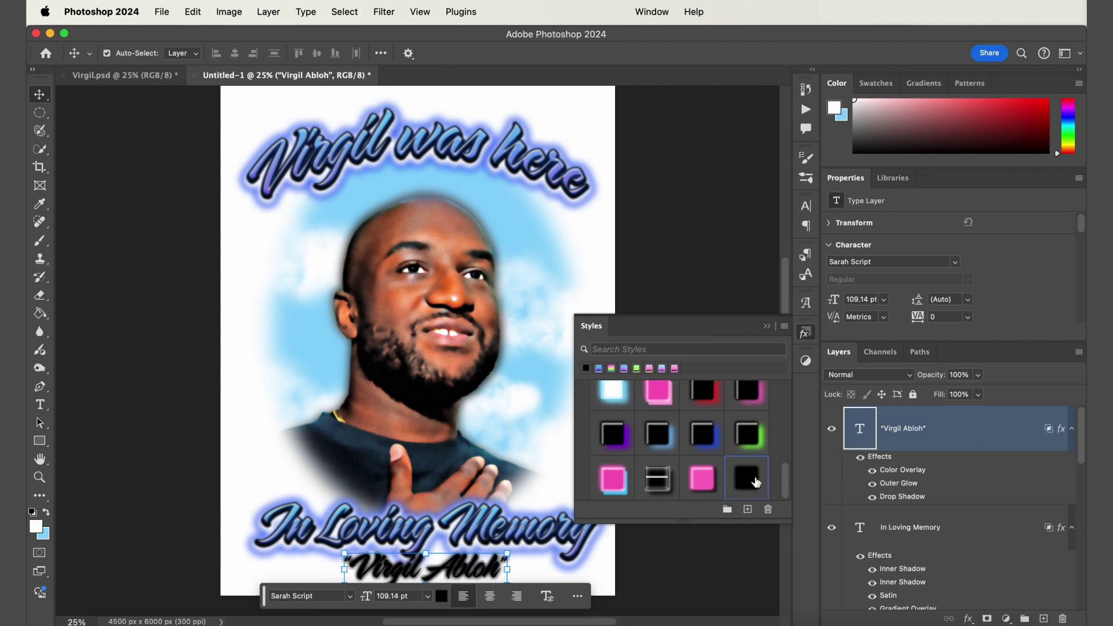
- Scale down the layer effects of the "Virgil Abloh" text and collapse its effects list
right_click(1061, 429)
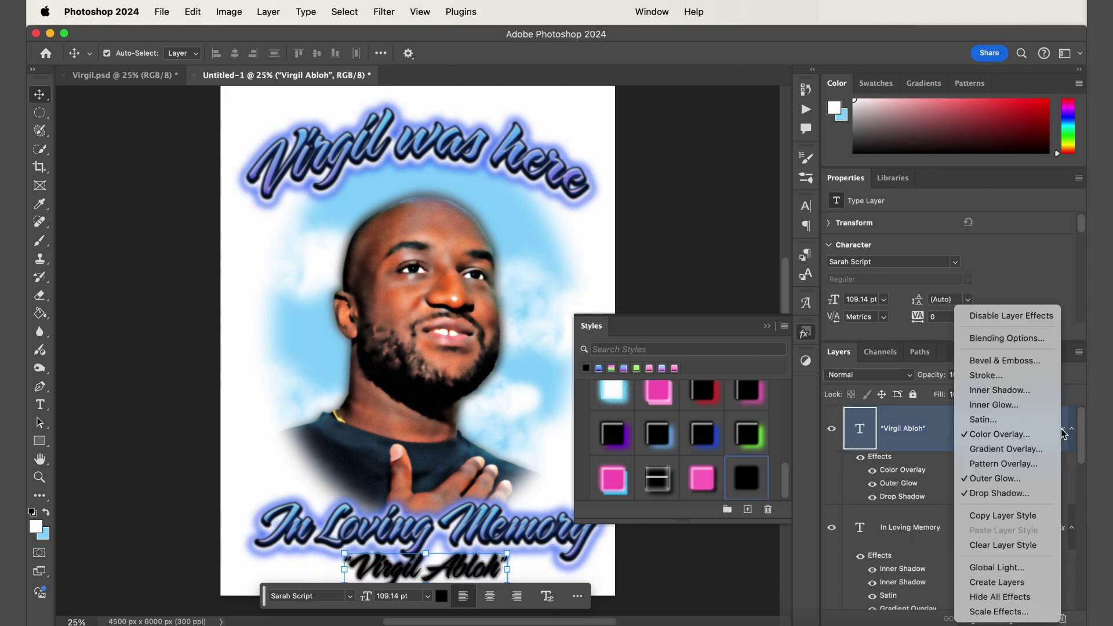
left_click(1009, 613)
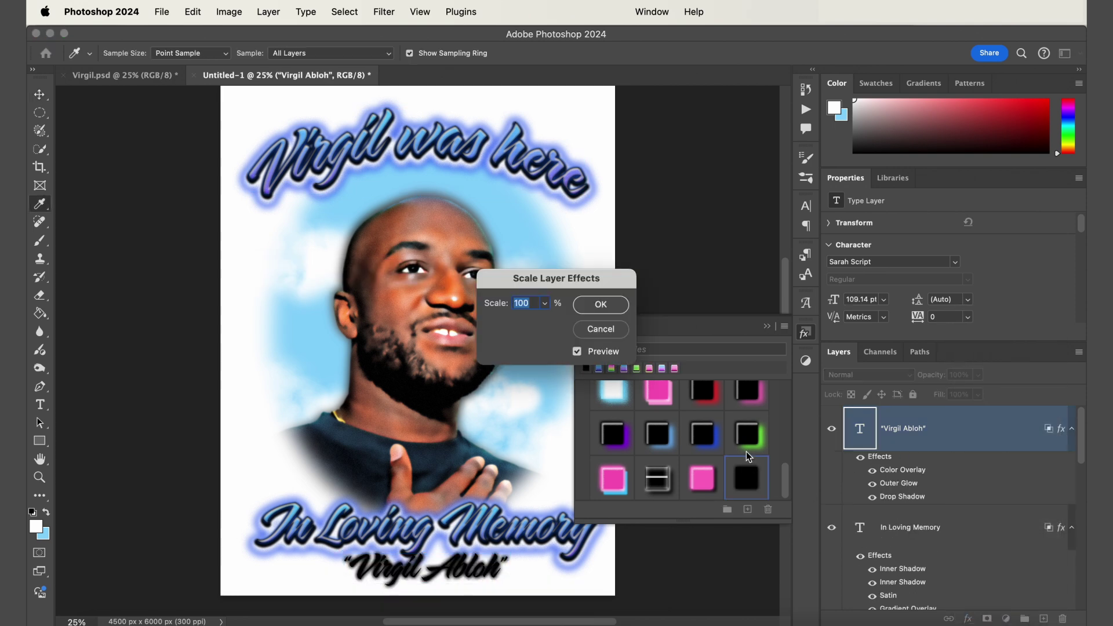
left_click(545, 303)
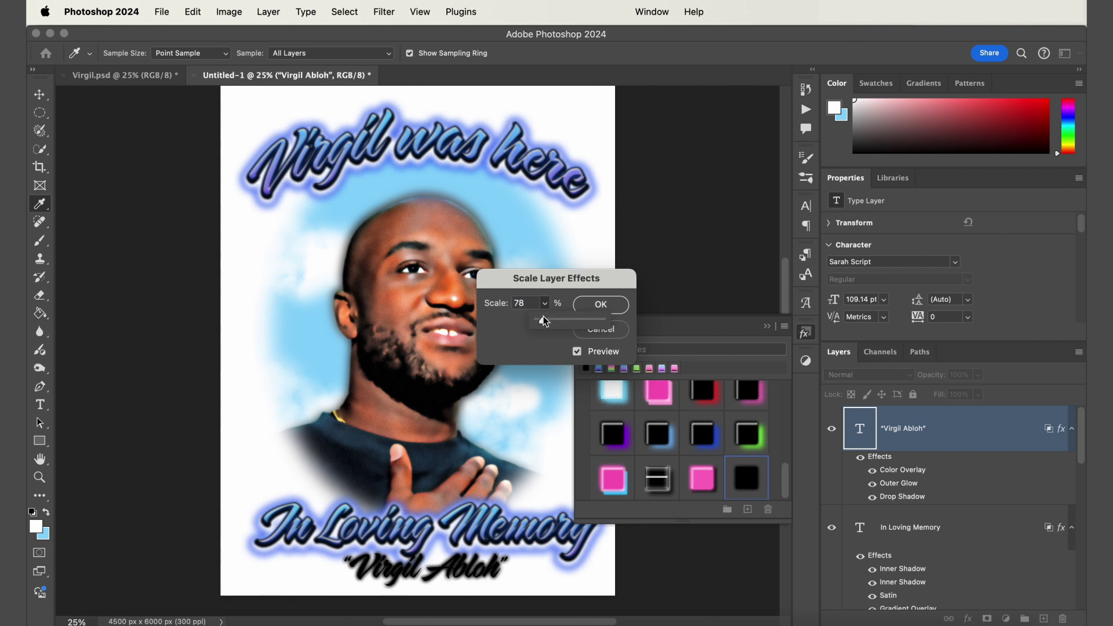
left_click_drag(544, 316, 540, 318)
left_click(603, 304)
key("v")
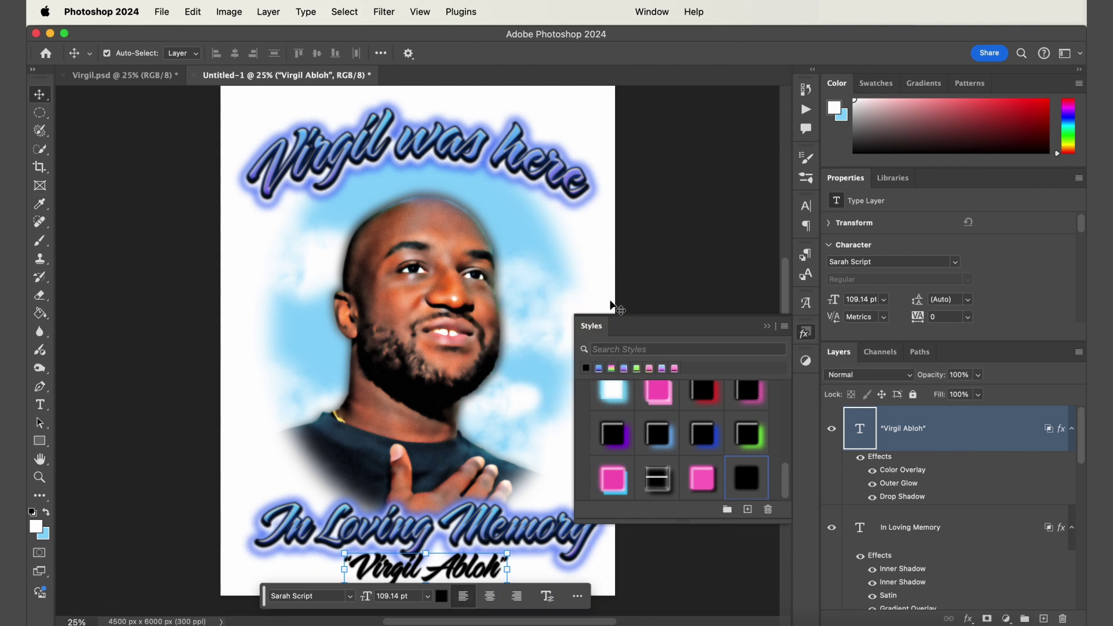
left_click(1071, 428)
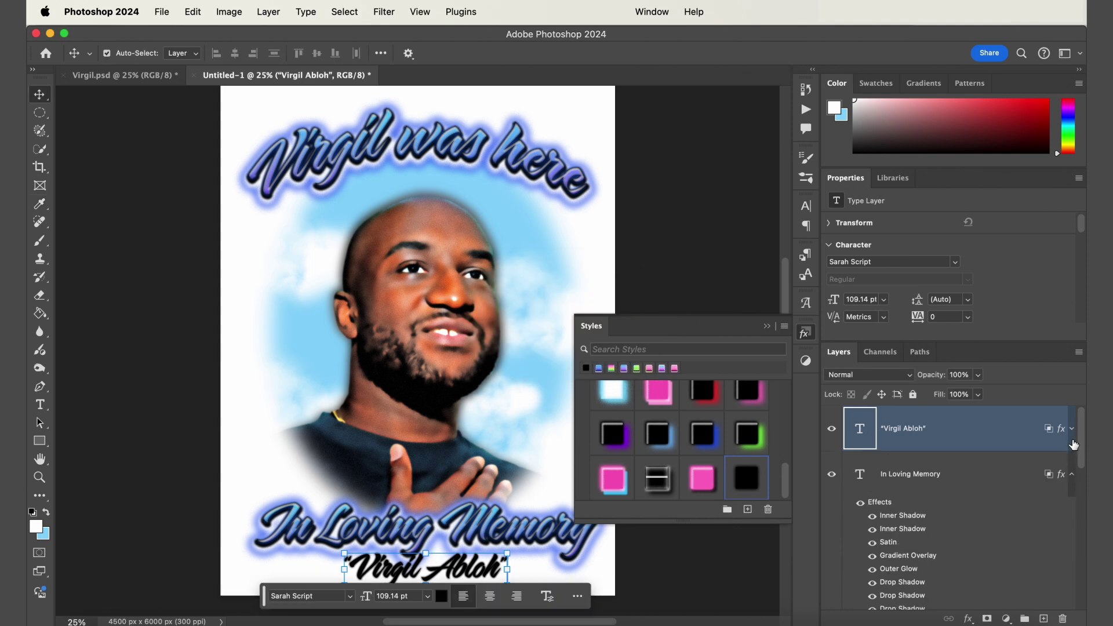
- Collapse the effects lists of the "In Loving Memory" and "Virgil was here" text layers and review the contents of Group 1
left_click(1072, 472)
left_click(1071, 519)
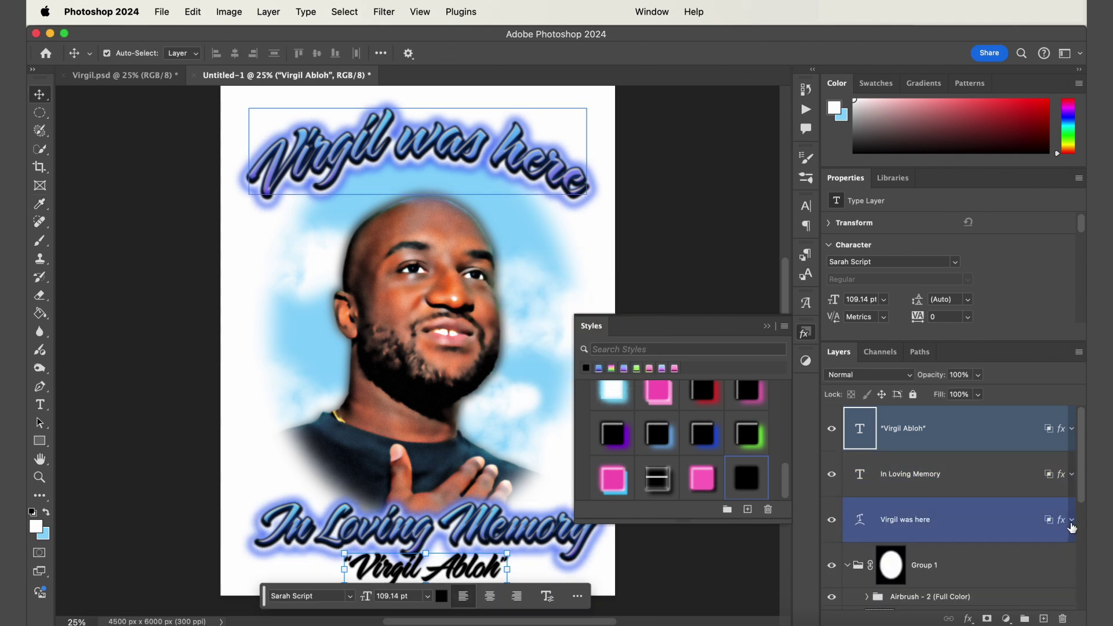
left_click(988, 551)
scroll(956, 551, "down", 2)
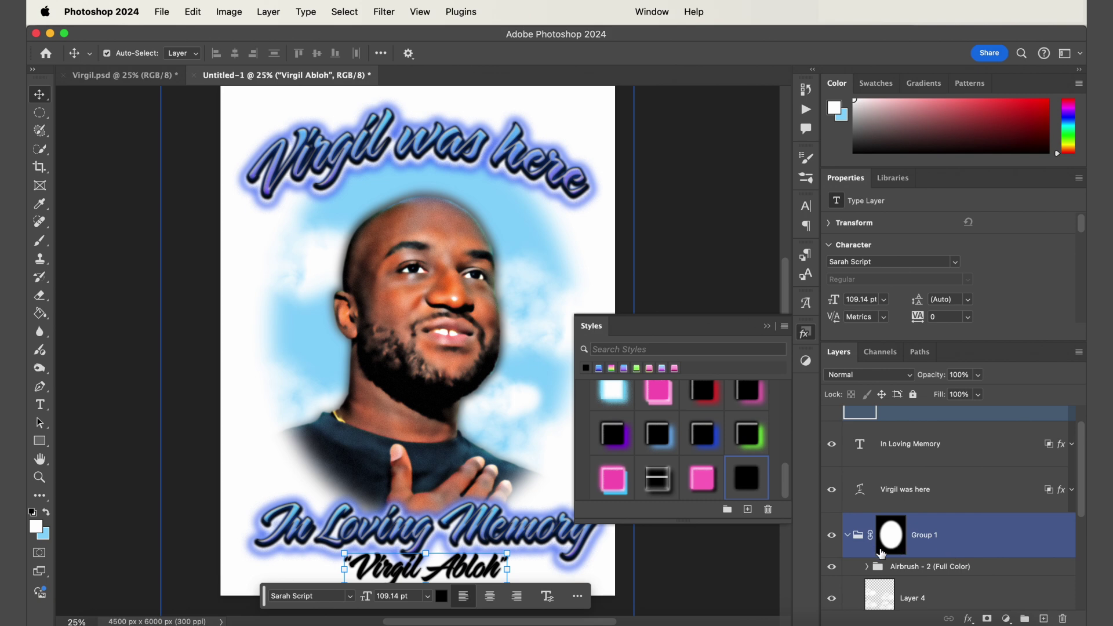
left_click(898, 565)
scroll(910, 573, "down", 3)
left_click(913, 539)
scroll(904, 539, "down", 1)
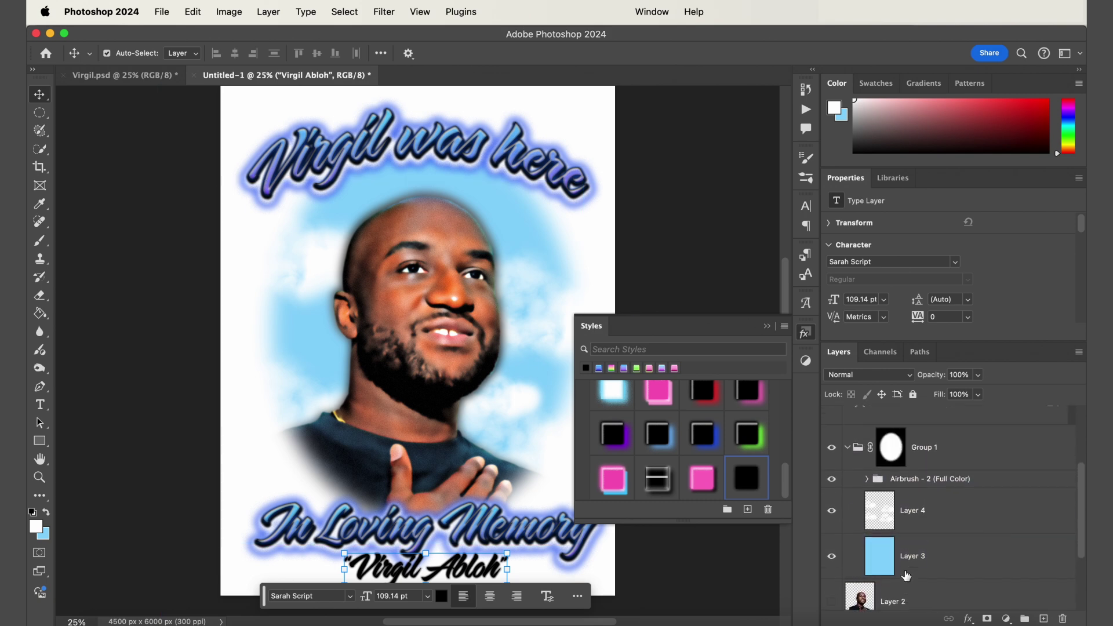
- Try a lower saturation in the Hue/Saturation adjustment of the "Airbrush - 2 (Full Color)" group, and collapse that group
left_click(868, 493)
left_click(915, 528)
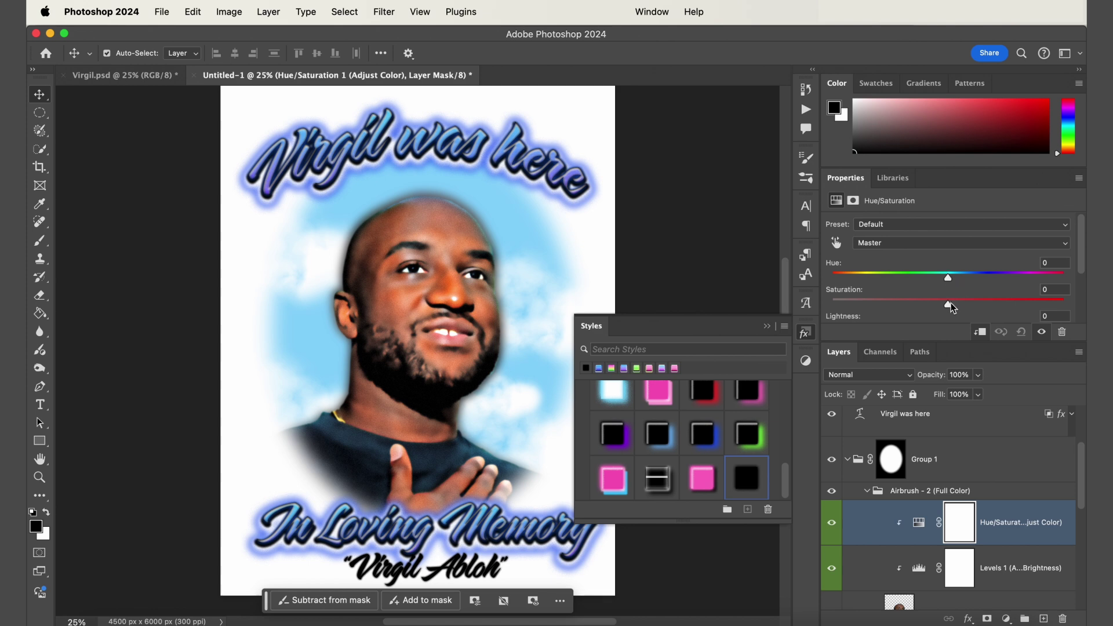
left_click_drag(948, 303, 923, 304)
left_click(866, 493)
left_click(866, 493)
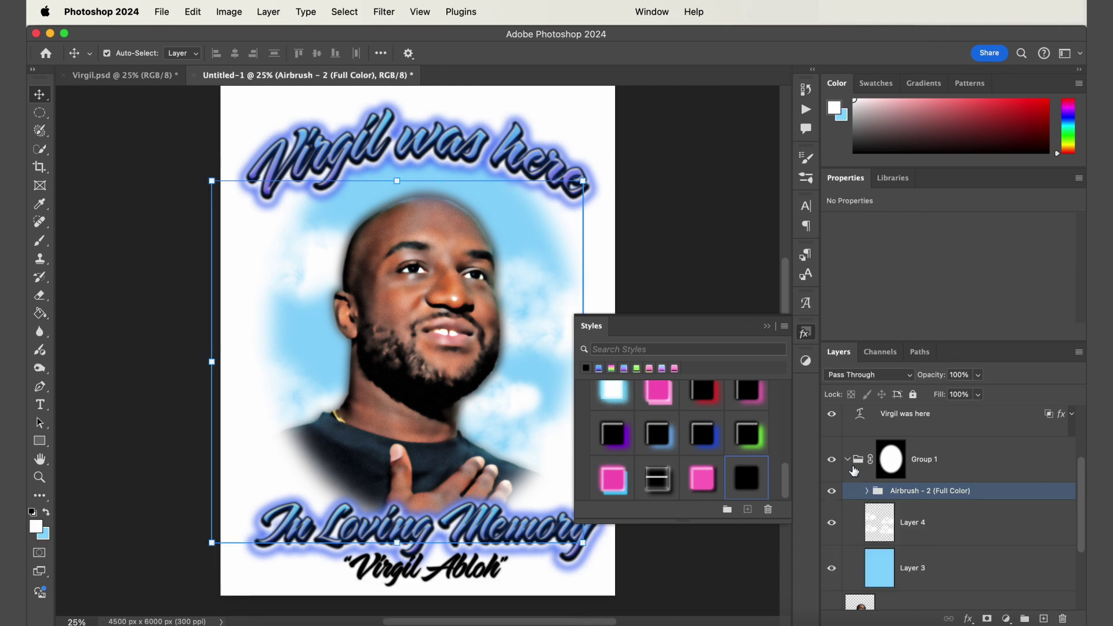
- Collapse Group 1 in the layer stack and hide the layer style presets
left_click(904, 460)
left_click(847, 459)
scroll(866, 458, "up", 3)
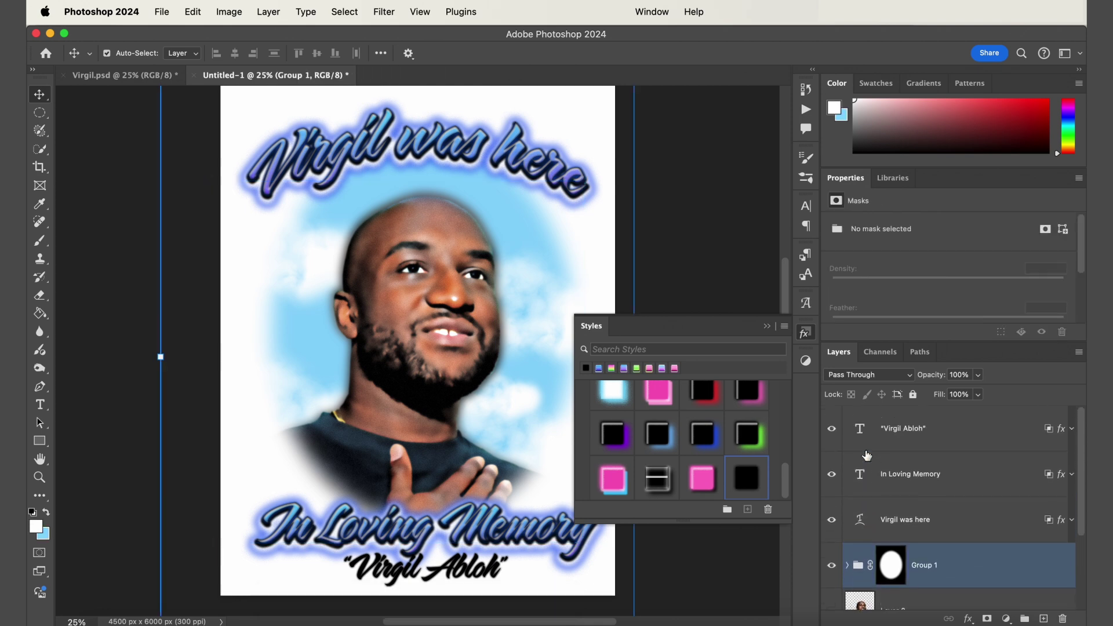
left_click(804, 331)
left_click(720, 329)
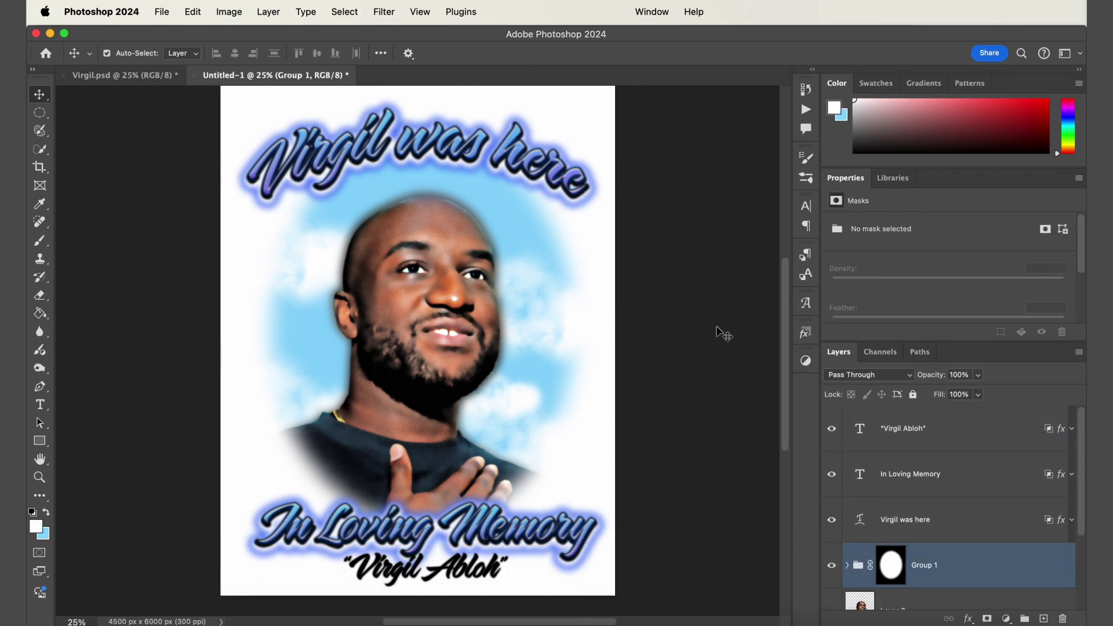
- Move the arched "Virgil was here" text closer to the upper edge of the page
scroll(649, 414, "up", 2)
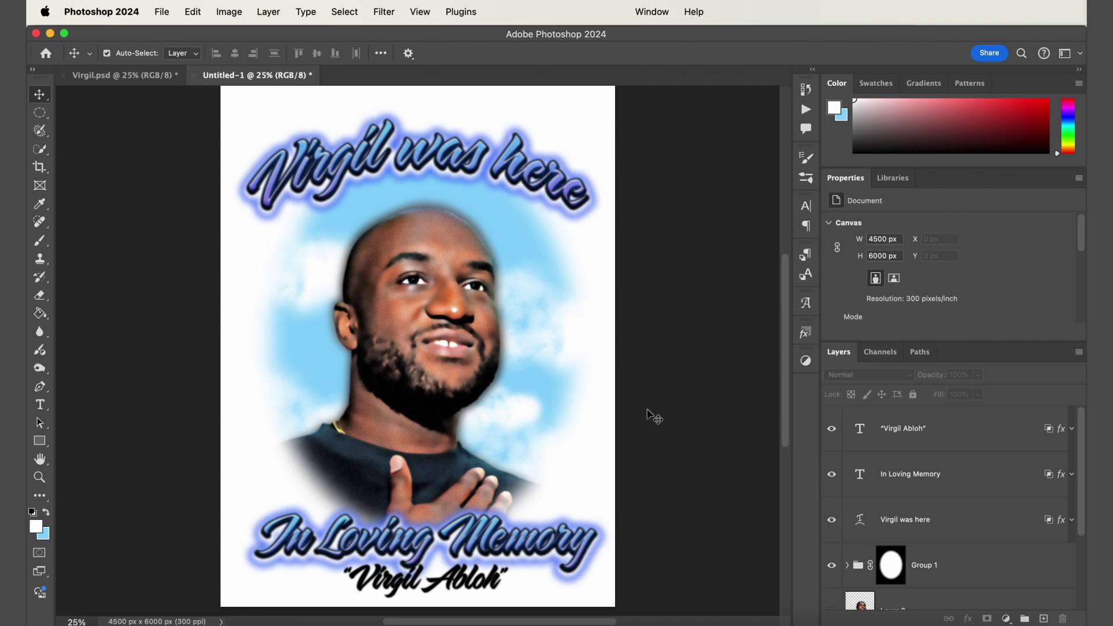
mouse_move(554, 156)
left_mouse_down()
mouse_move(555, 194)
mouse_move(551, 164)
left_mouse_up()
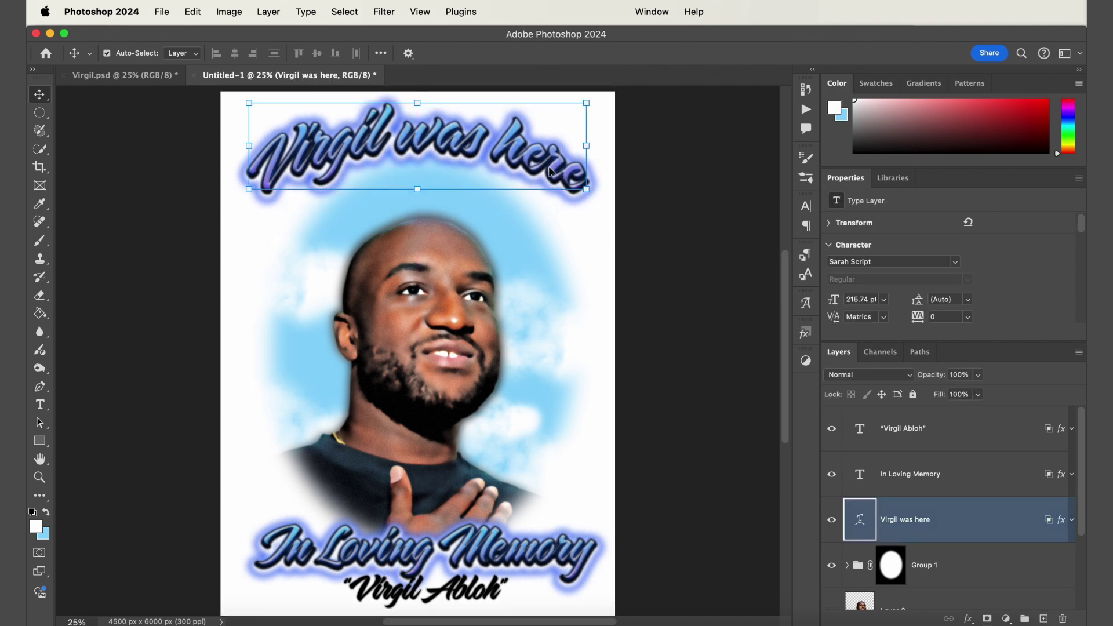
- Shift Group 1 with its portrait and oval mask up toward the arched text, and nudge the "In Loving Memory" text slightly higher
left_click(953, 572)
key("ctrl+t")
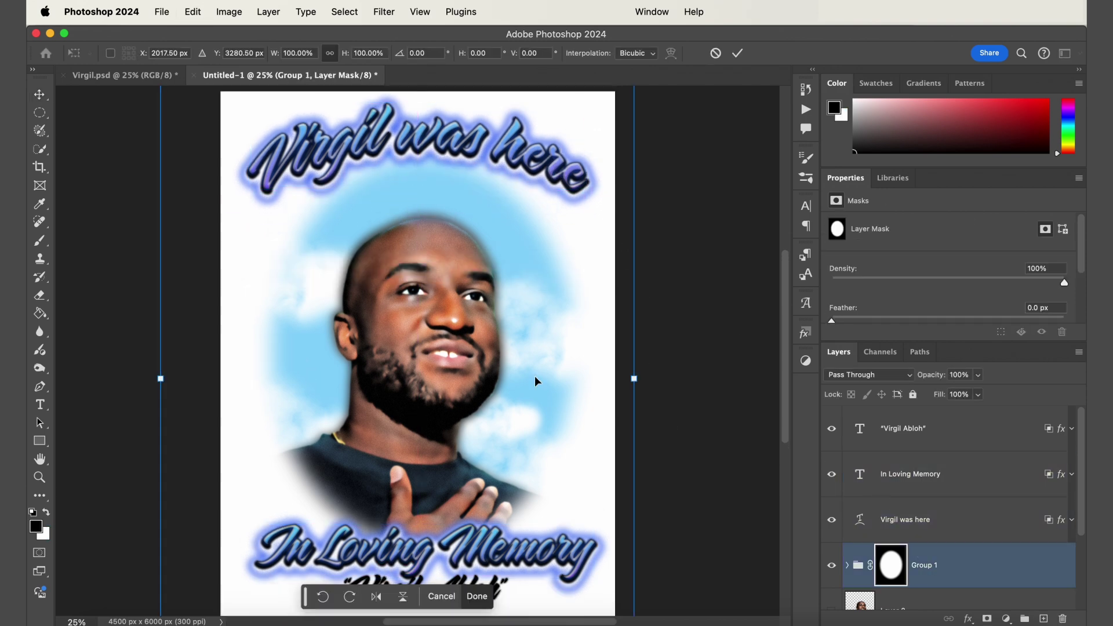
left_click_drag(519, 377, 519, 363)
key("Return")
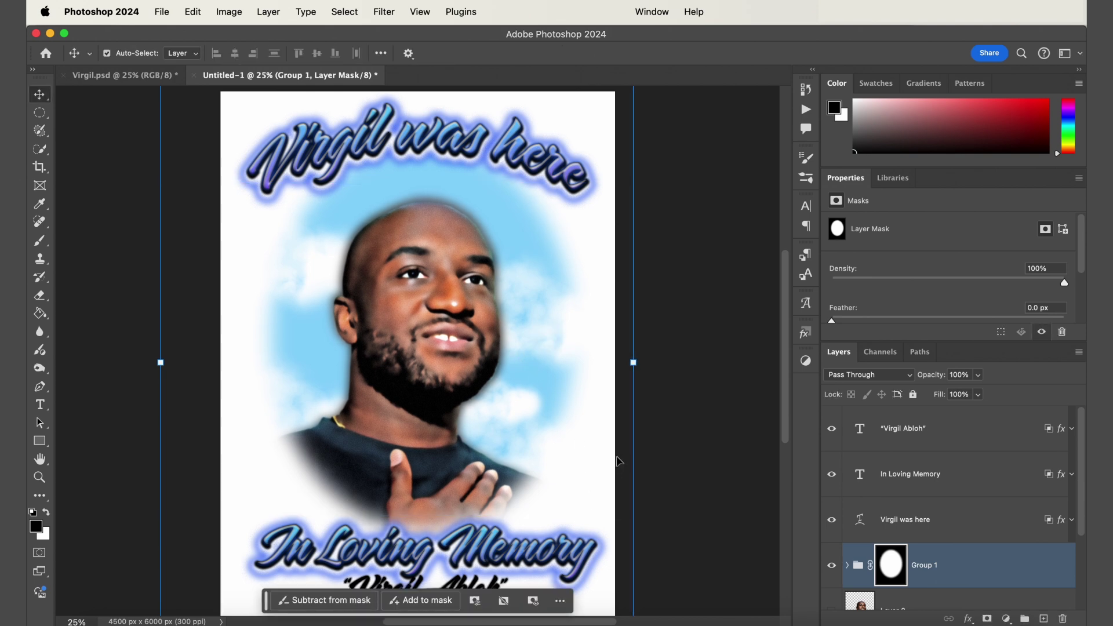
left_click_drag(572, 547, 573, 542)
left_click(665, 452)
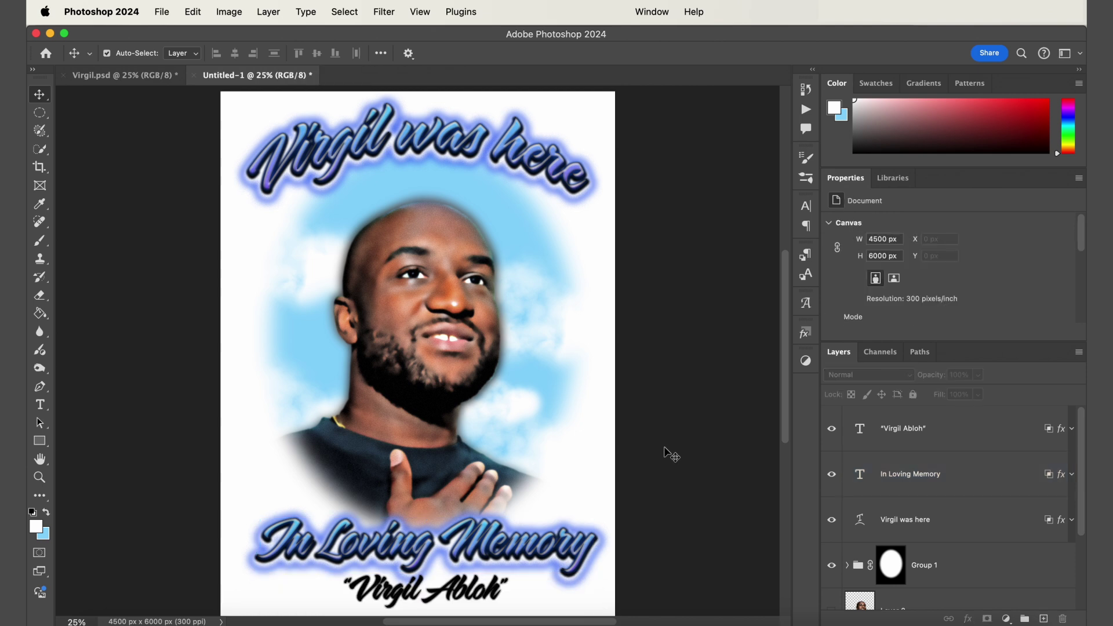